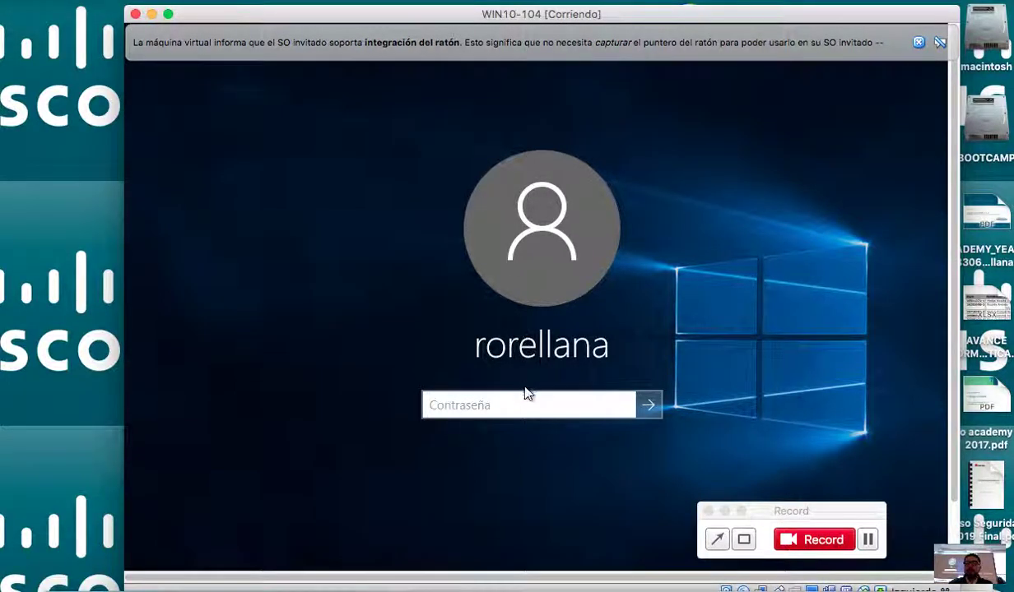
Sign in to the Windows 10 user account with its password.
text(********)
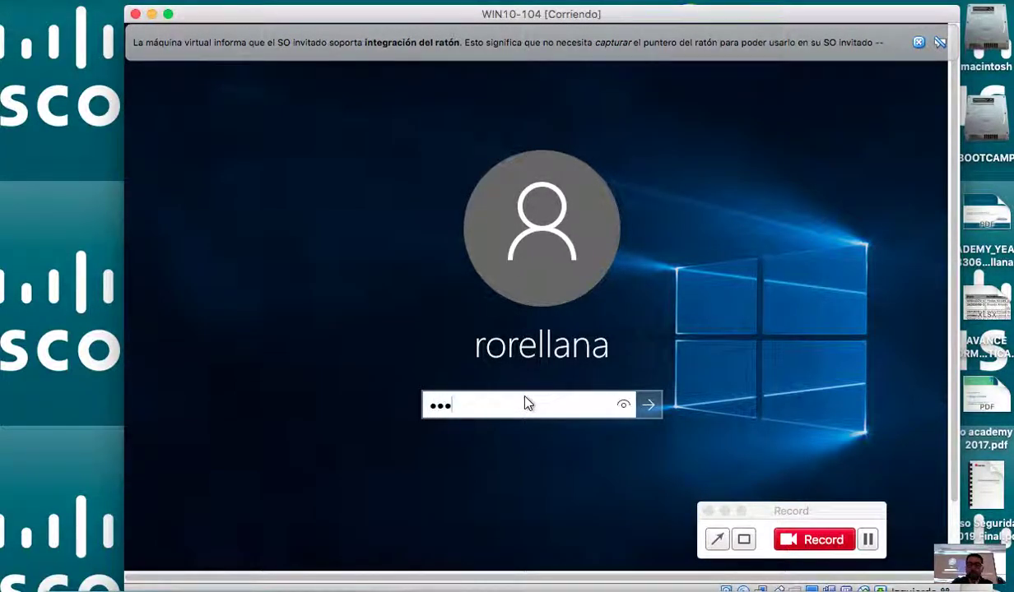
key(Return)
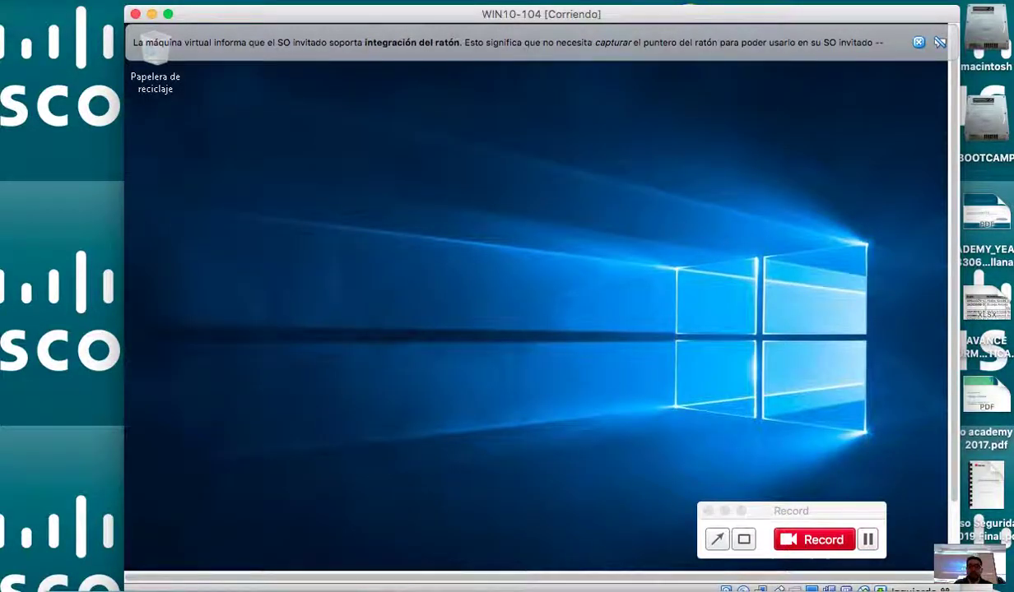
Shift the VM view to reveal the taskbar and open Windows search.
drag(805, 511, 814, 528)
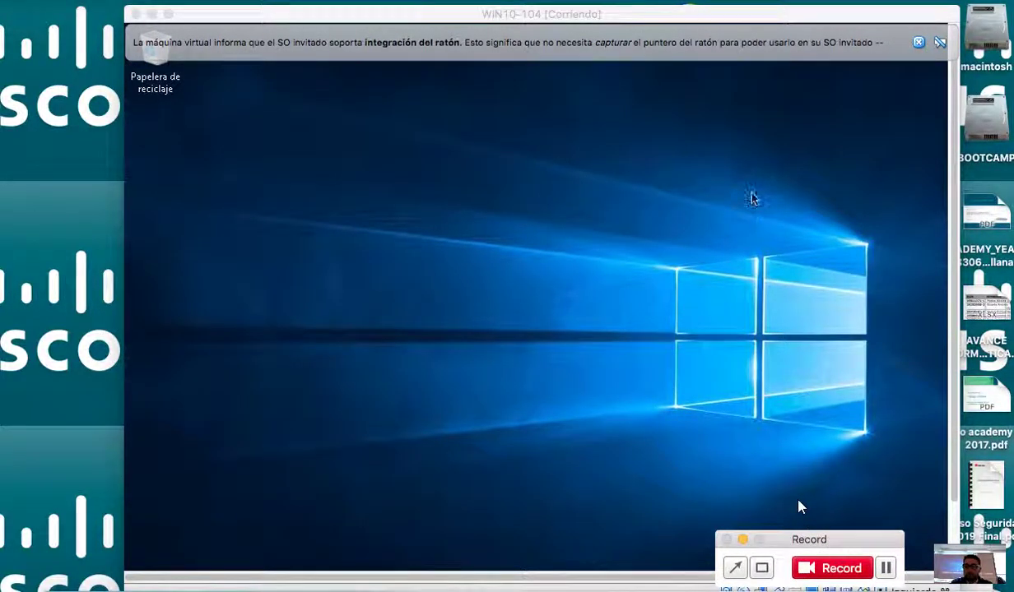
drag(695, 26, 703, 17)
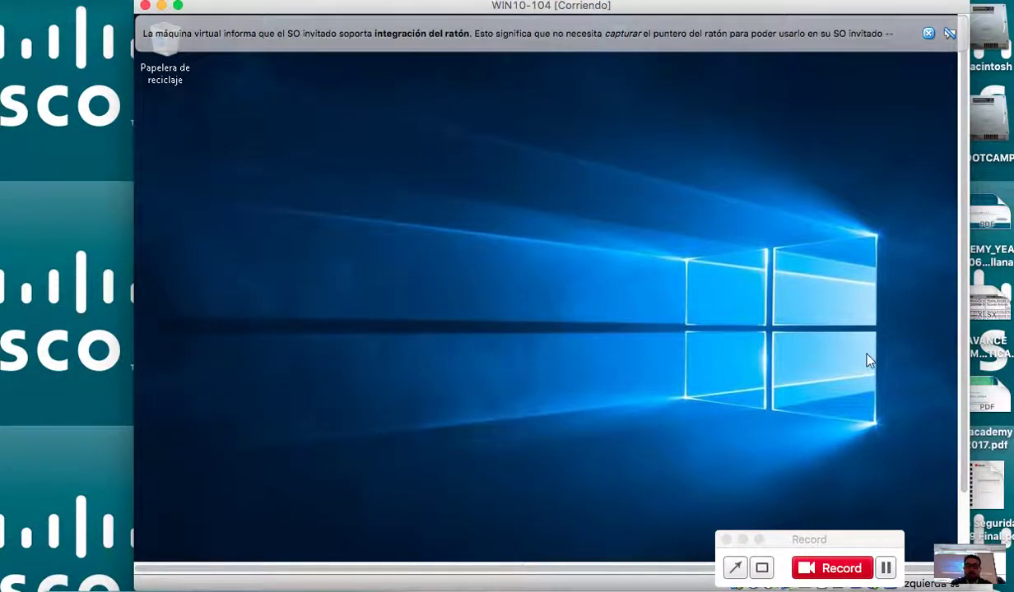
drag(964, 290, 956, 381)
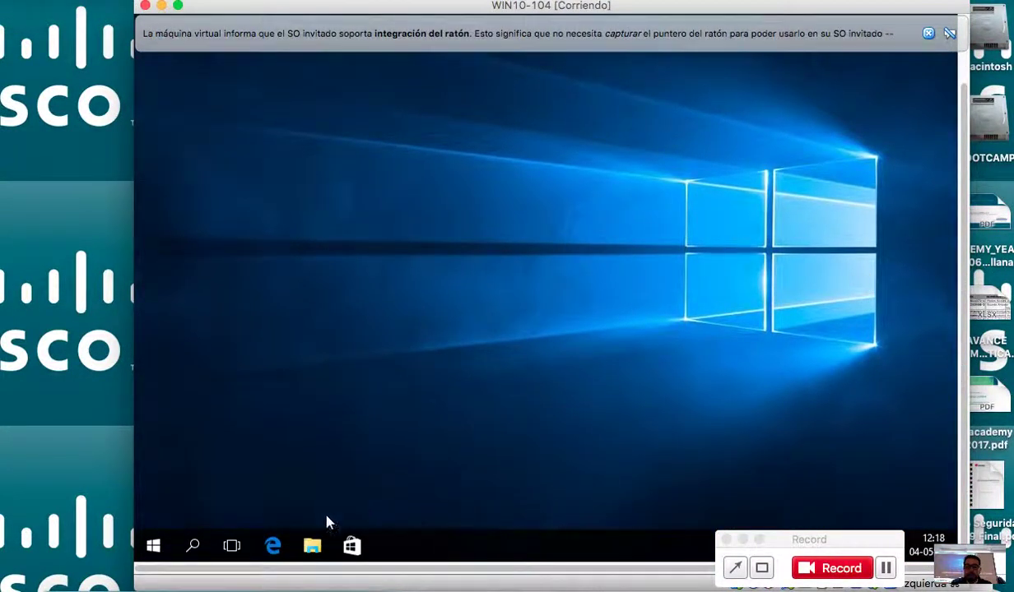
click(186, 553)
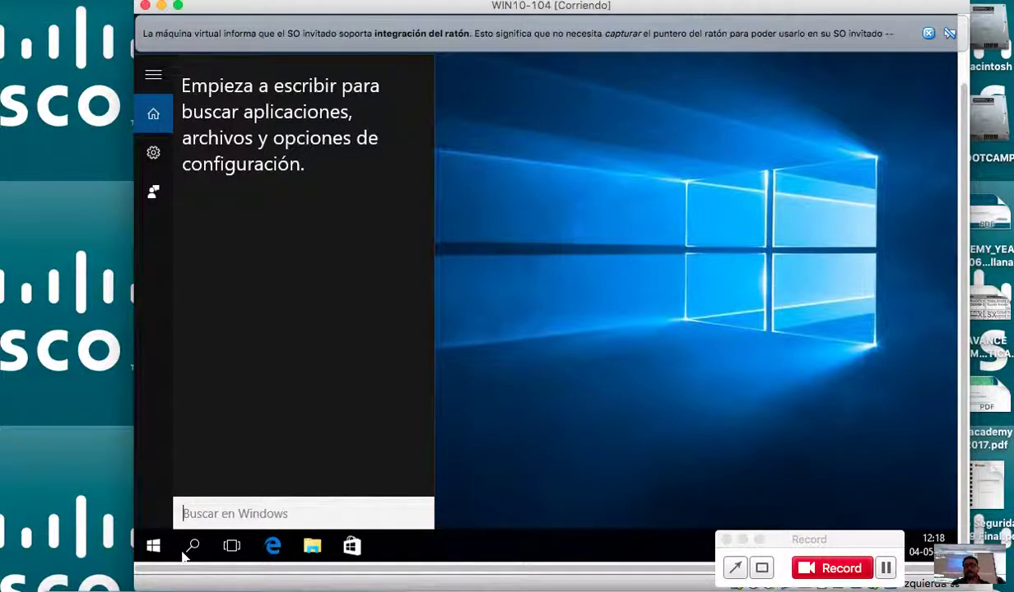
Open Firewall de Windows, confirm it is off for private and public networks without changes, and close it.
text(fu)
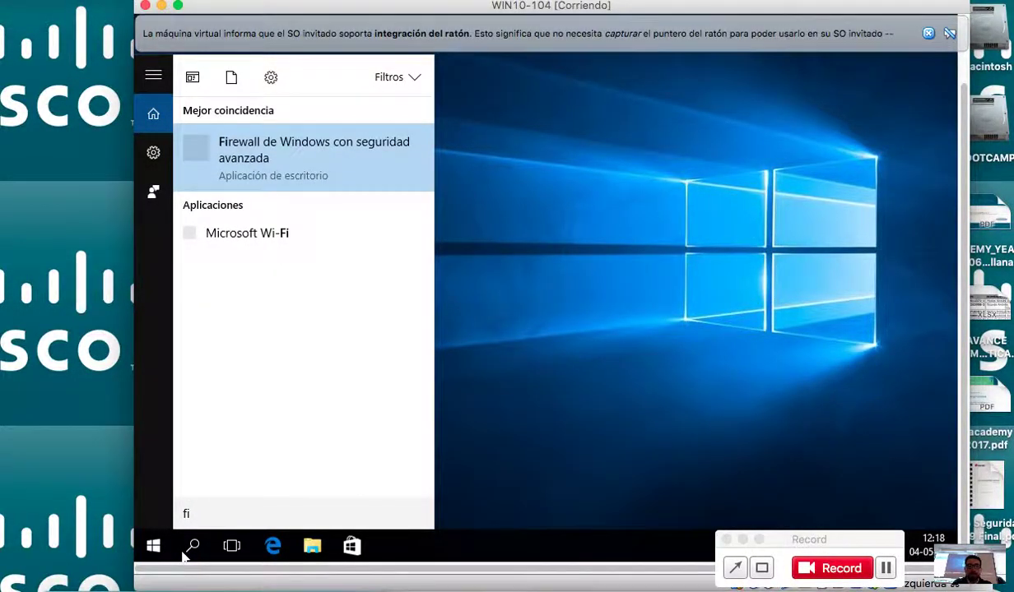
text(re)
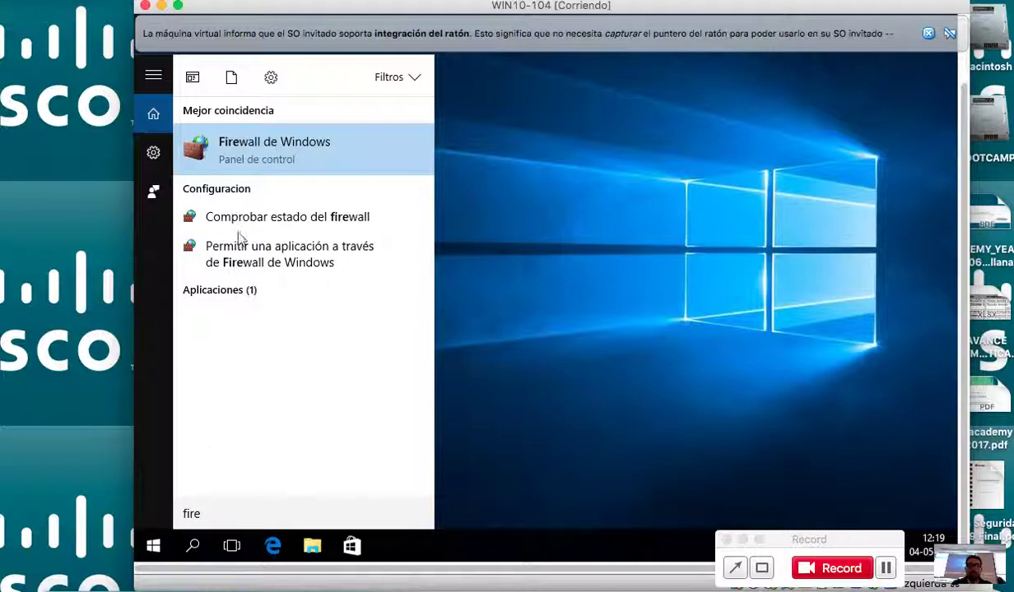
click(271, 145)
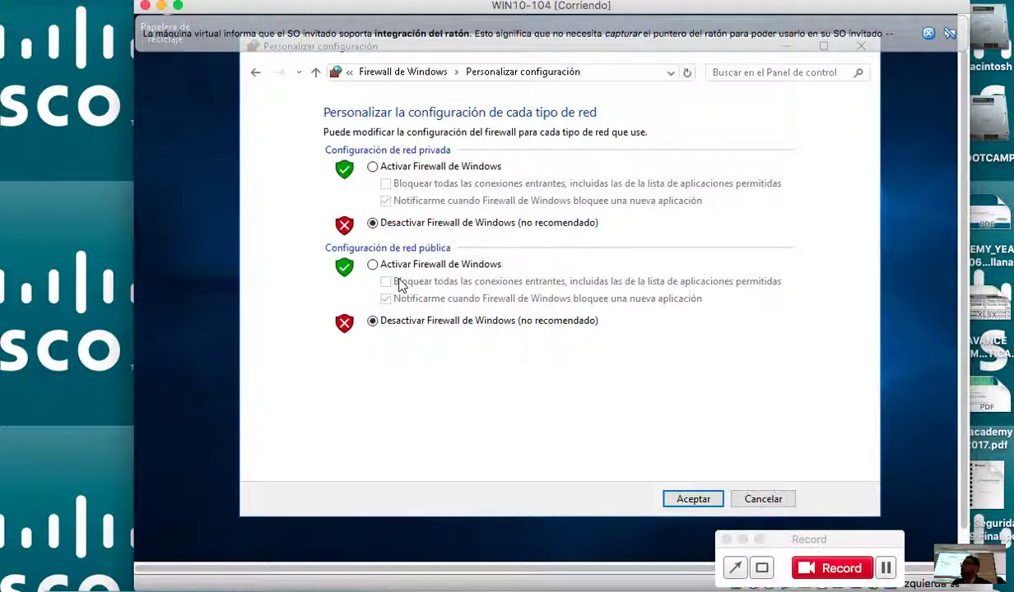
click(755, 504)
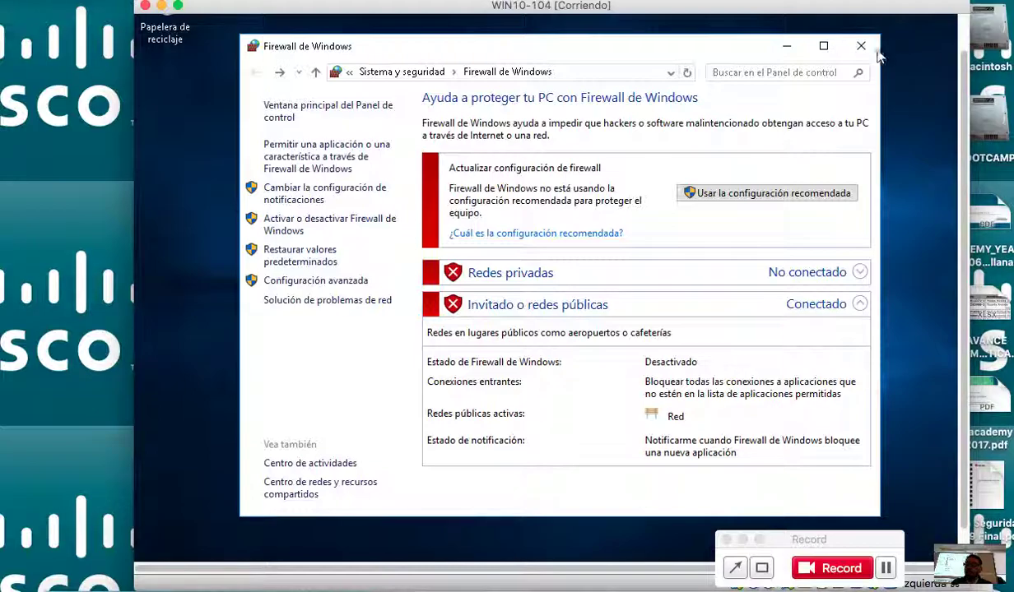
click(861, 46)
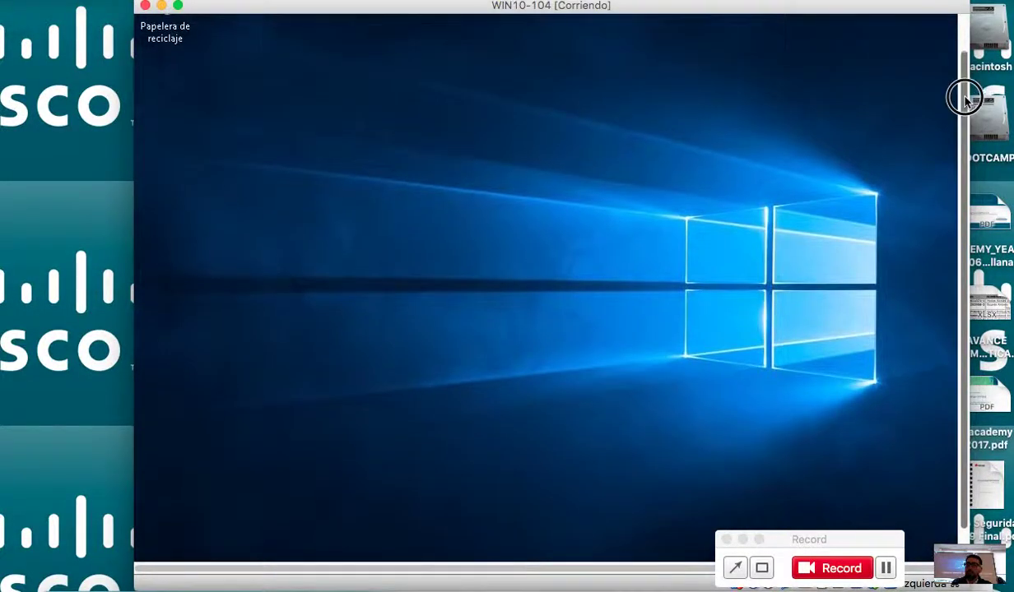
Open File Explorer and show the Propiedades page of Este equipo.
drag(965, 95, 954, 154)
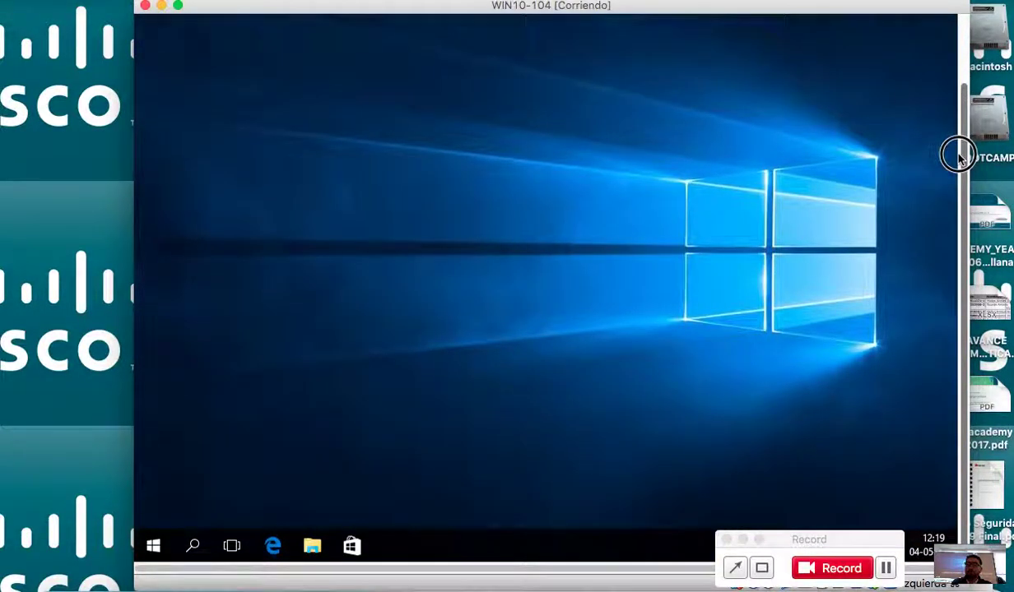
click(193, 546)
click(466, 421)
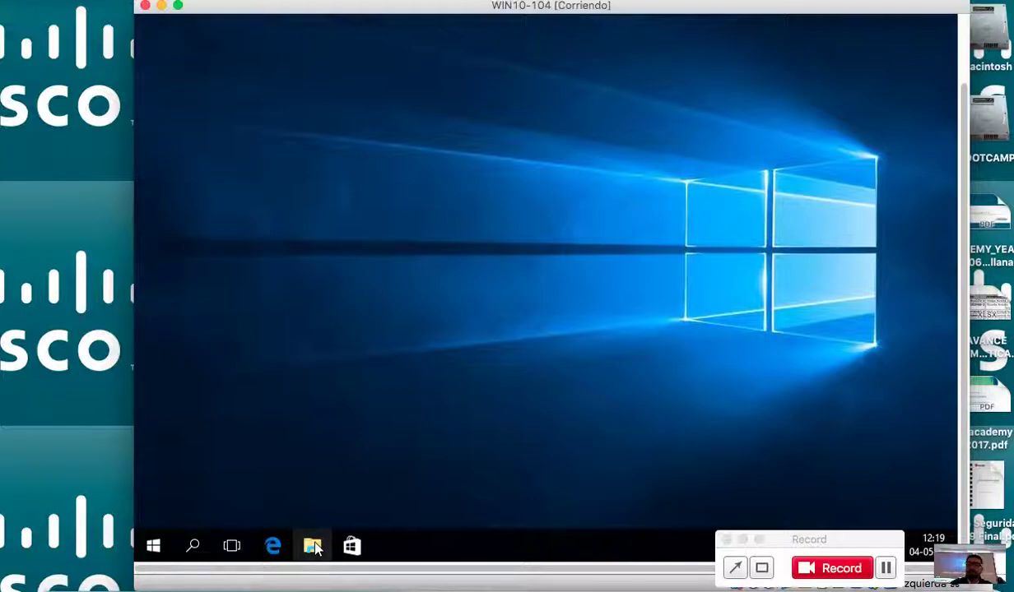
click(312, 547)
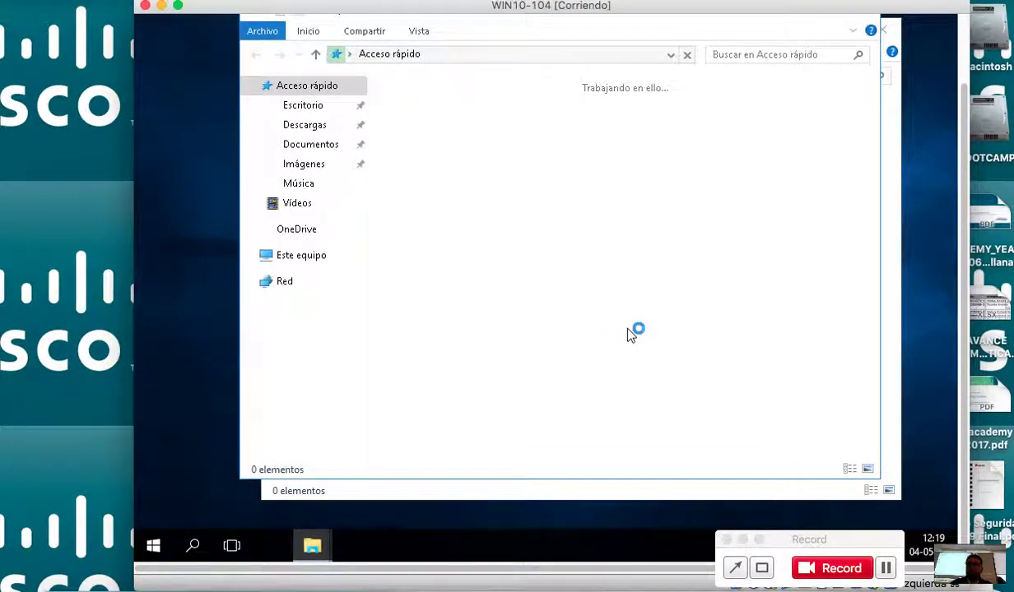
right_click(311, 257)
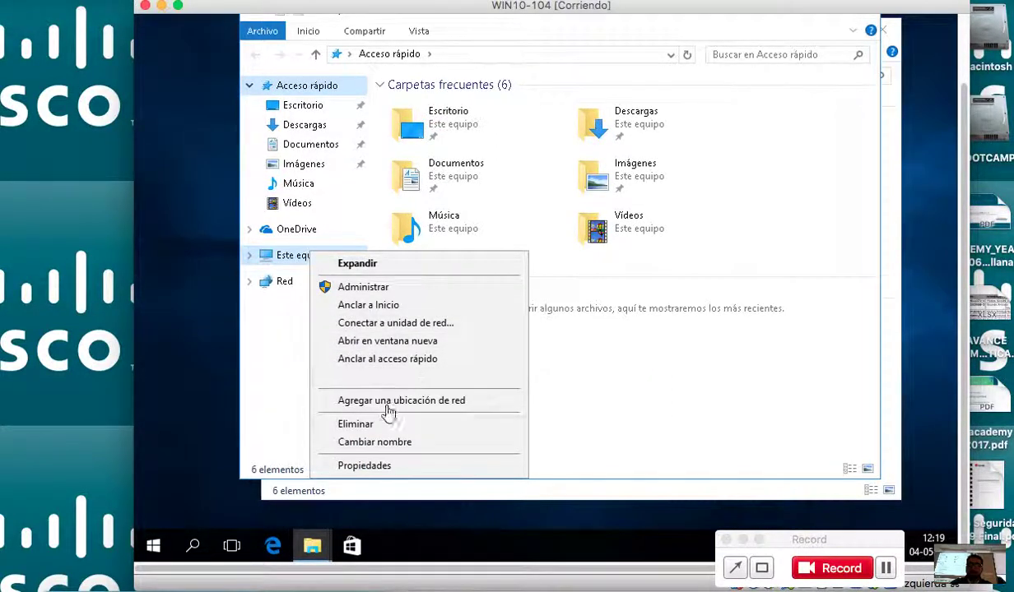
click(366, 466)
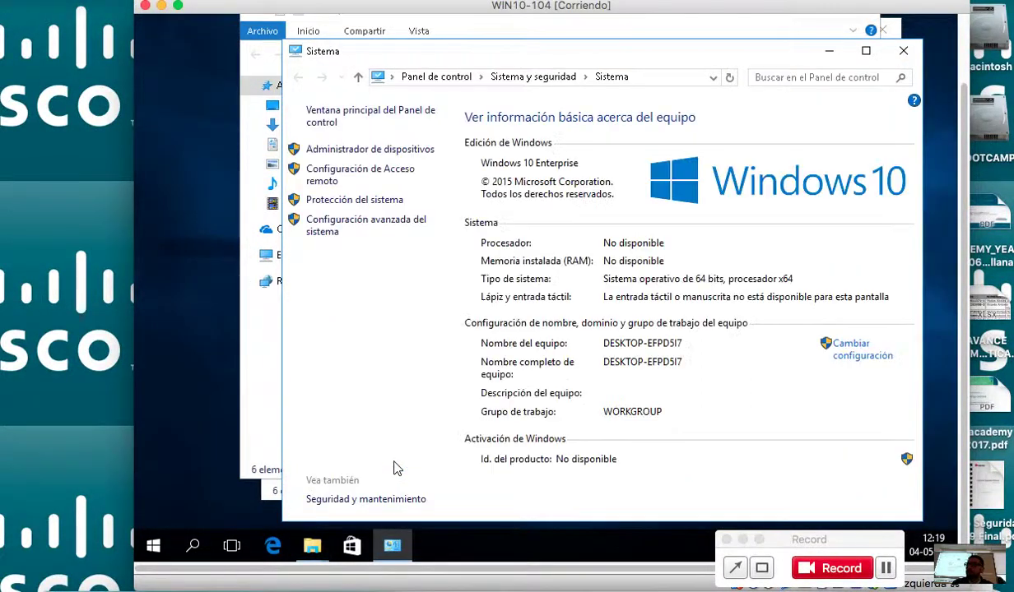
click(393, 233)
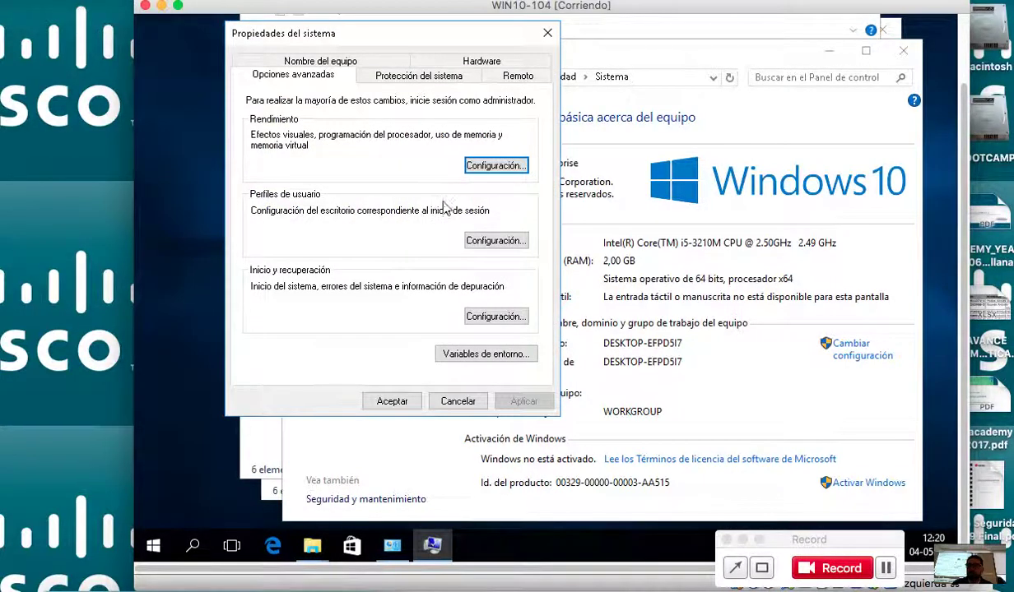
click(487, 169)
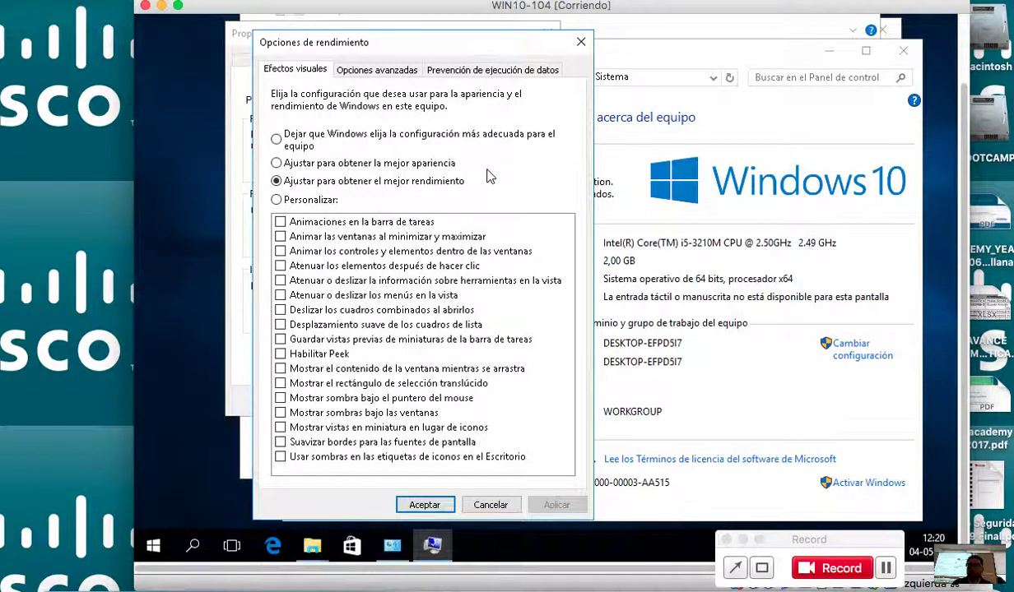
click(440, 506)
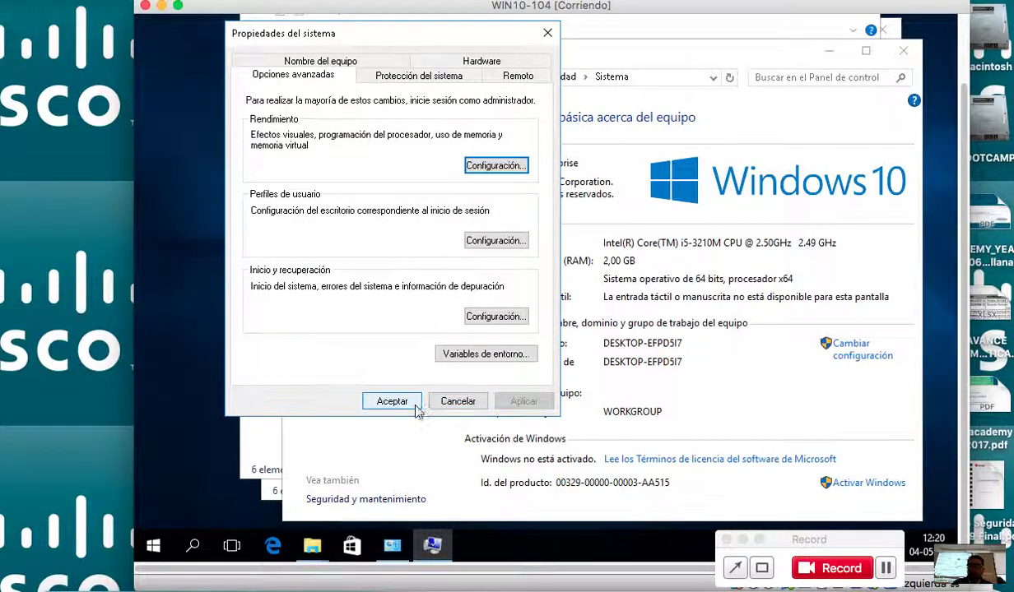
click(415, 406)
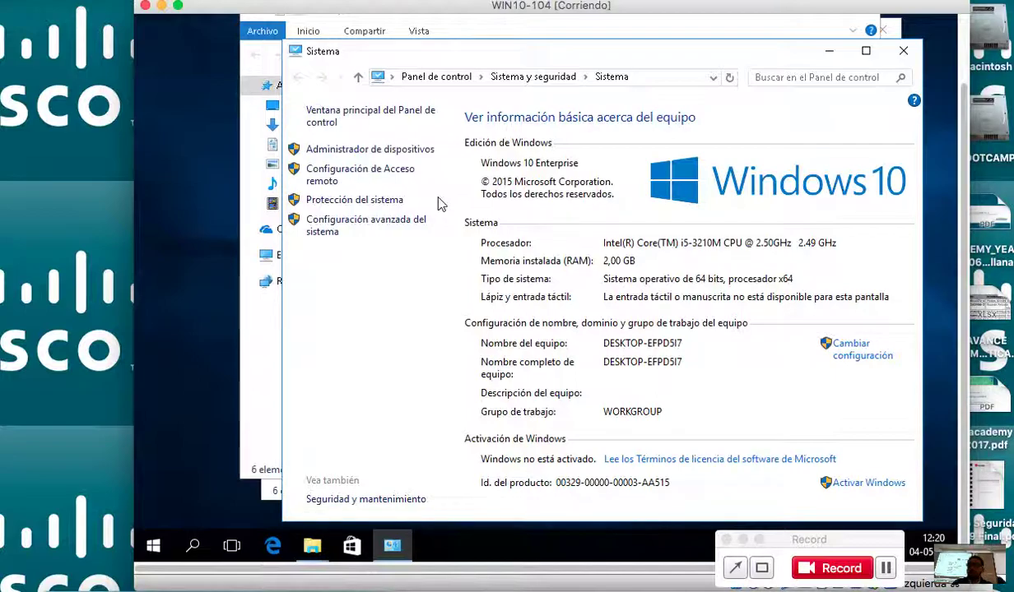
click(417, 224)
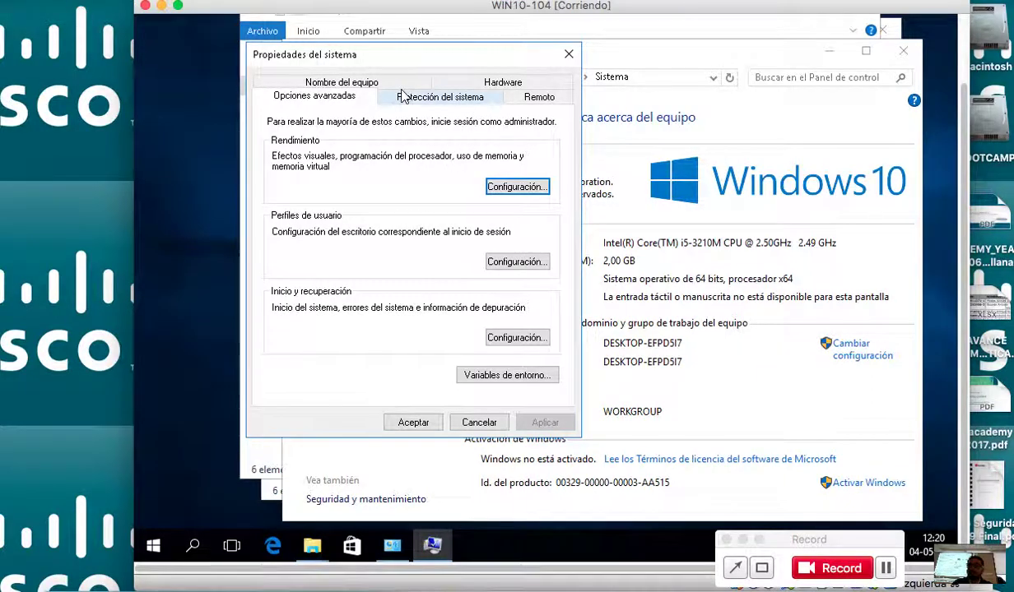
click(497, 189)
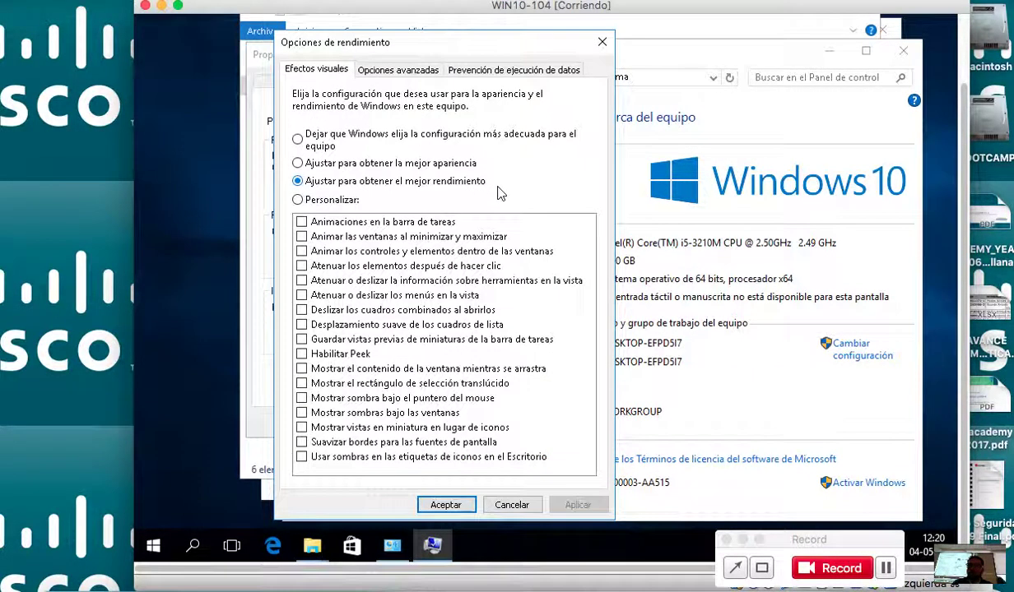
click(427, 71)
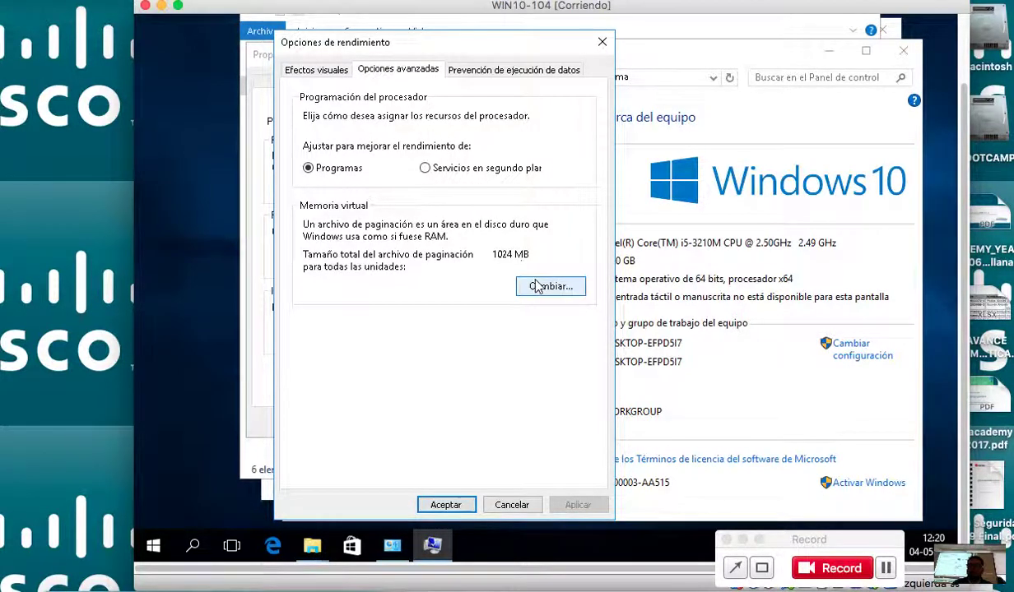
click(544, 286)
click(475, 486)
click(457, 503)
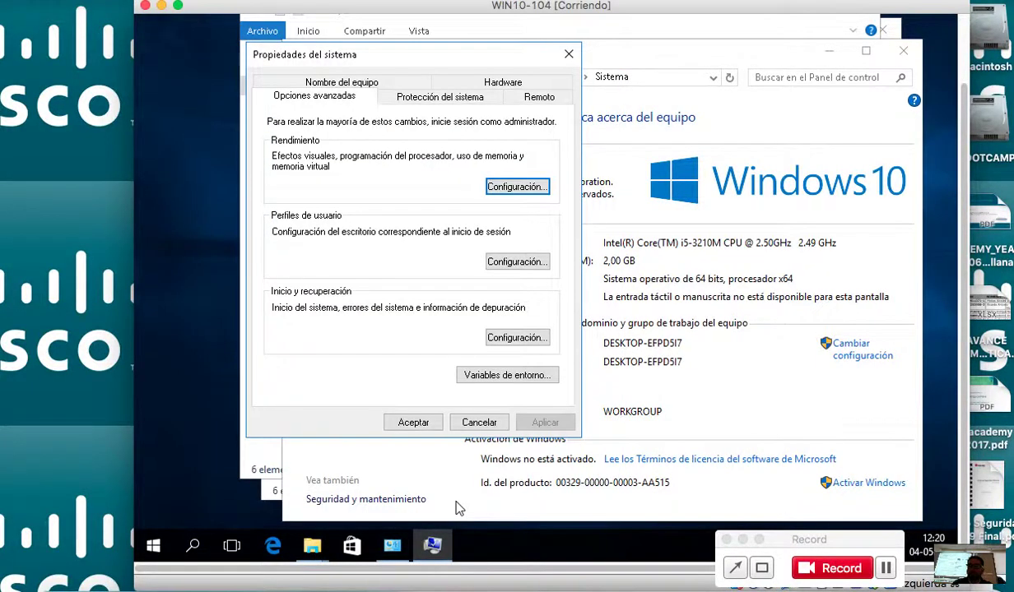
click(427, 423)
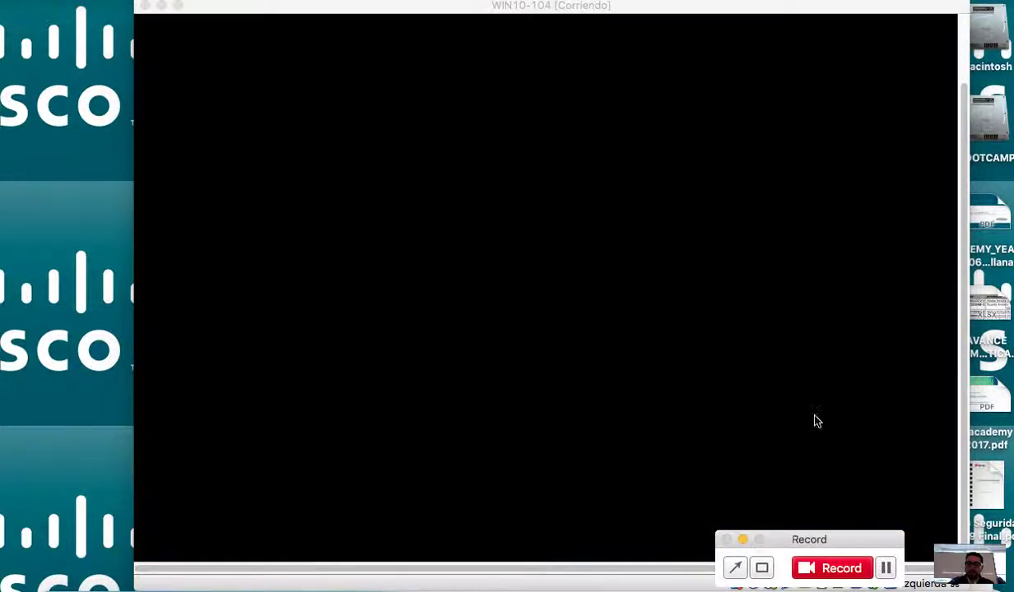
click(557, 65)
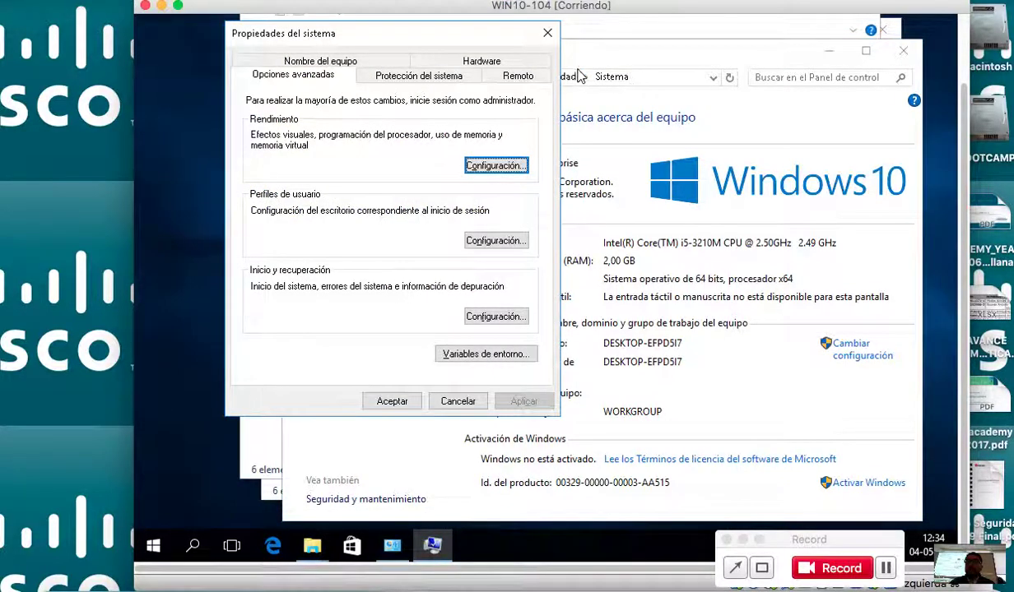
click(412, 401)
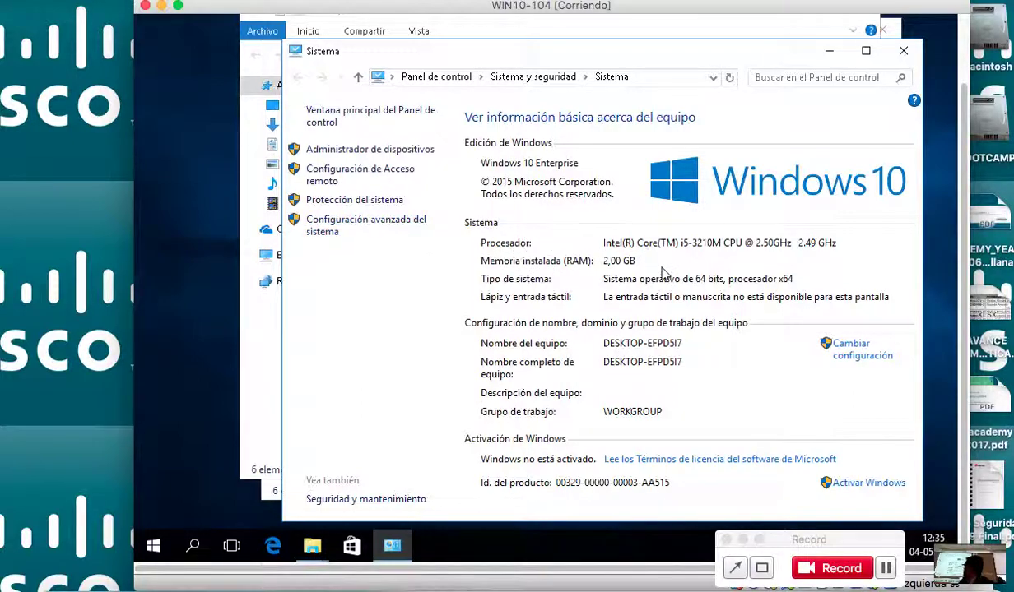
click(415, 228)
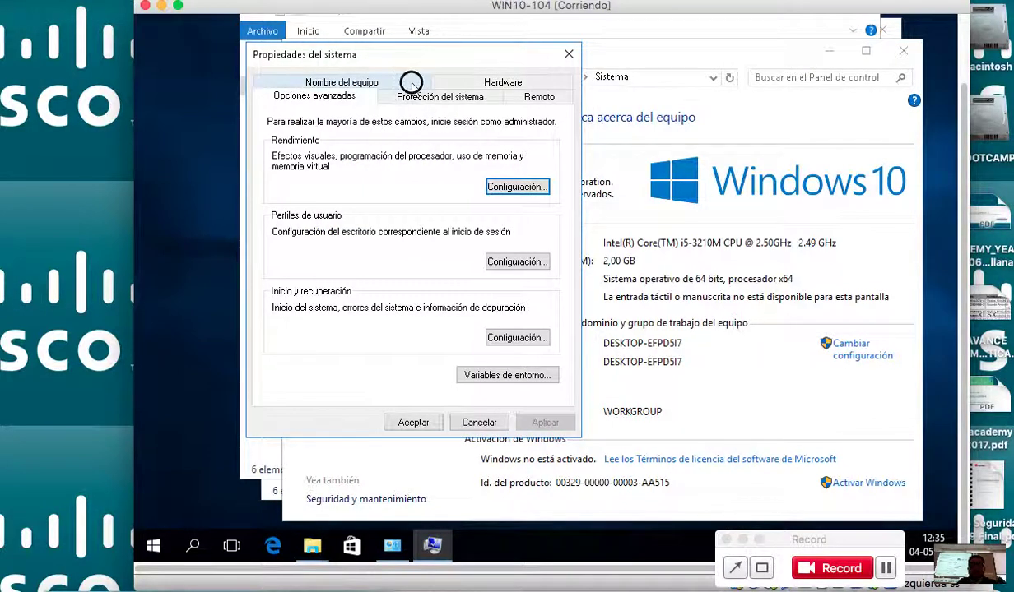
click(412, 83)
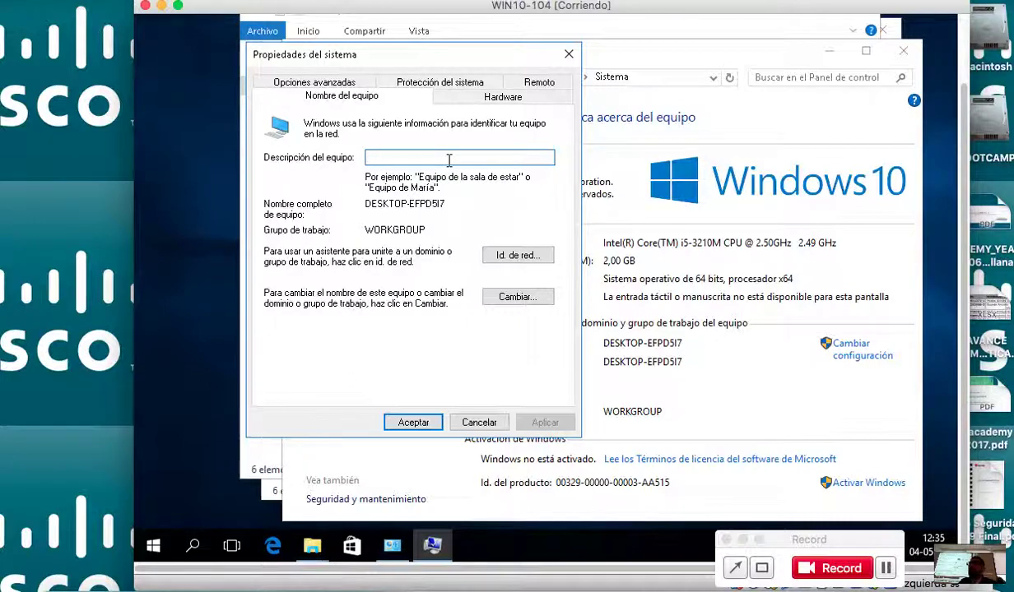
text(rorellana1)
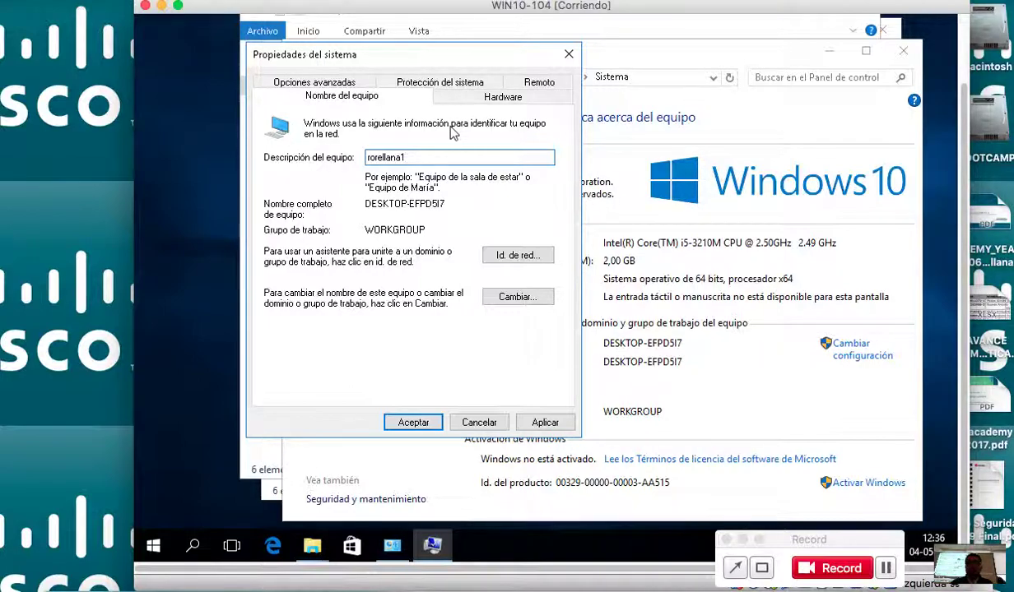
click(405, 154)
double_click(405, 154)
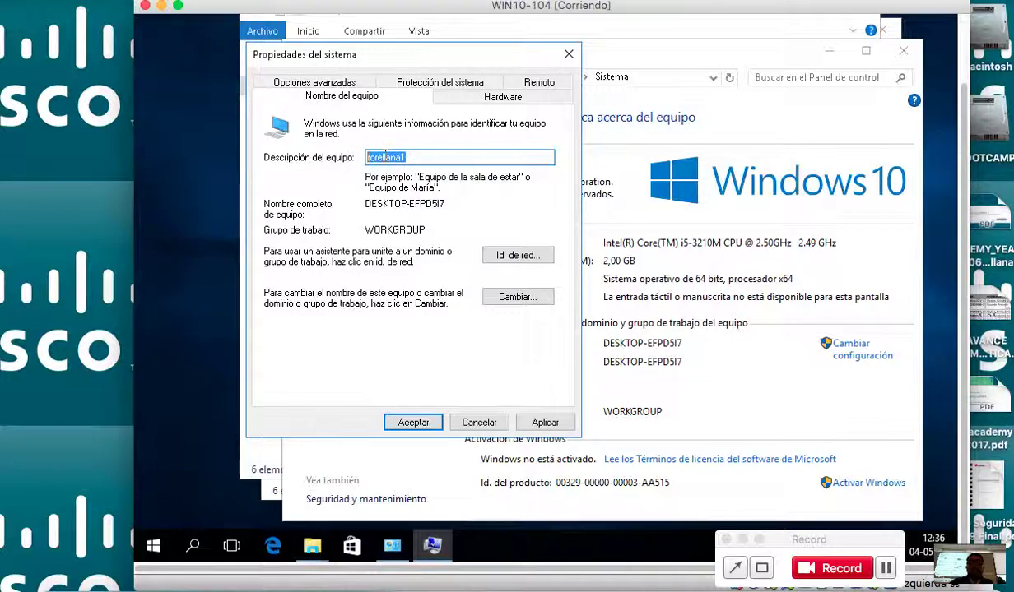
right_click(369, 150)
click(429, 208)
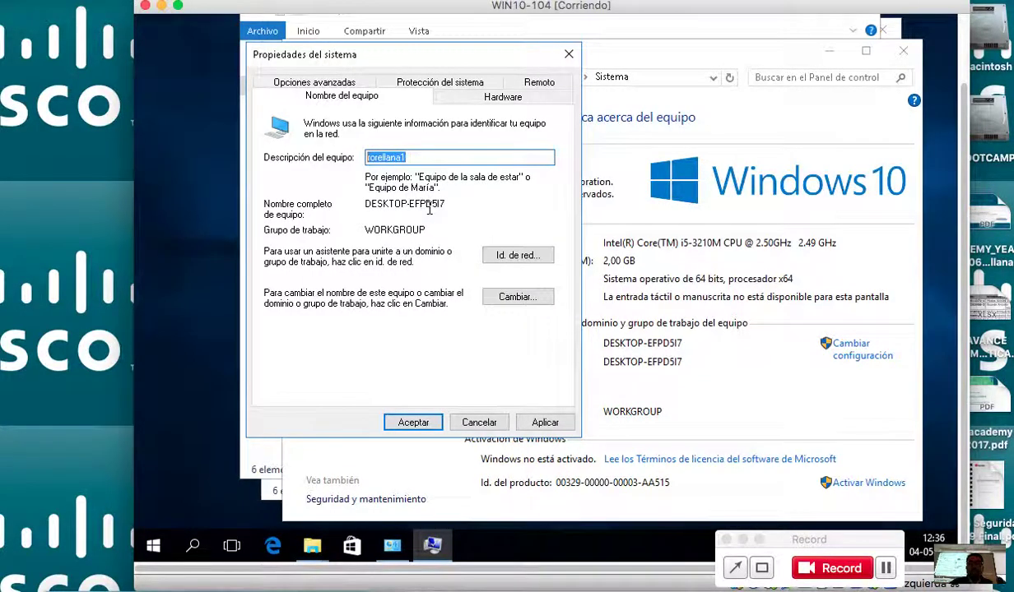
Paste rorellana1 as the computer name, replace WORKGROUP with ITESSENTIAL, and confirm.
click(518, 296)
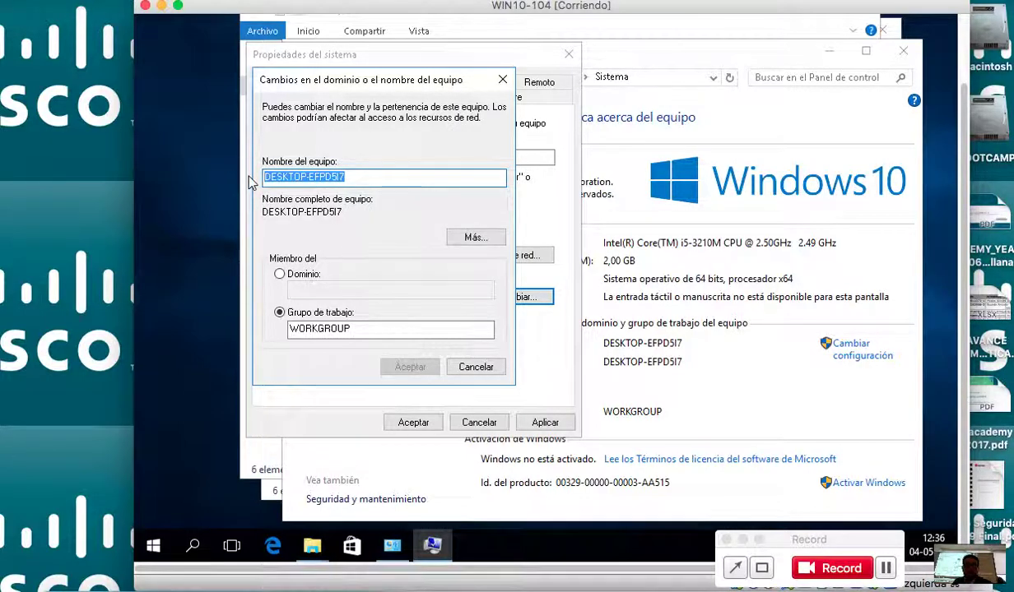
key(ctrl+v)
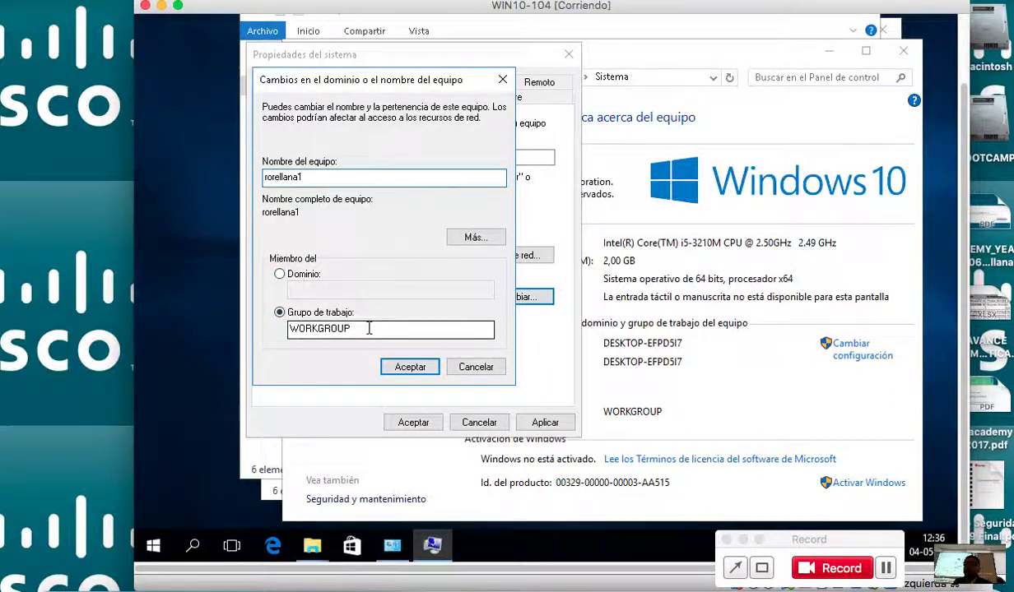
drag(368, 328, 255, 326)
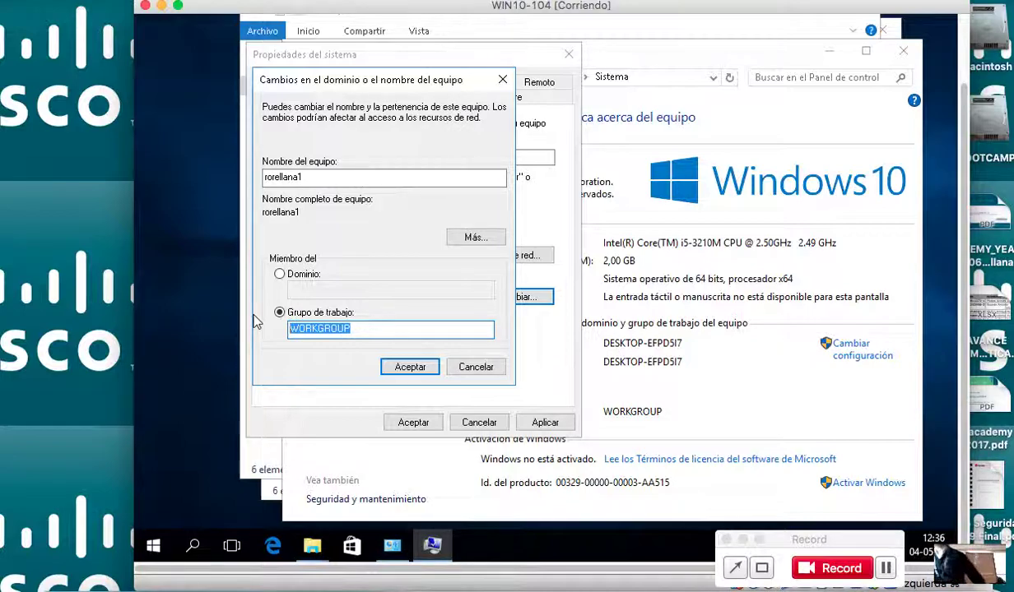
text(ITE)
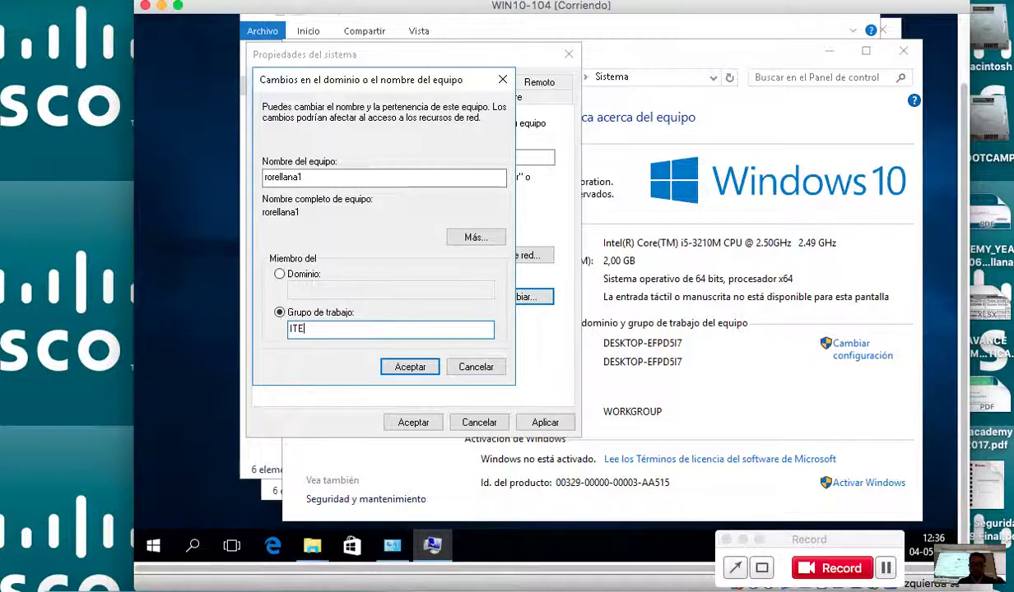
text(SSENTIAL)
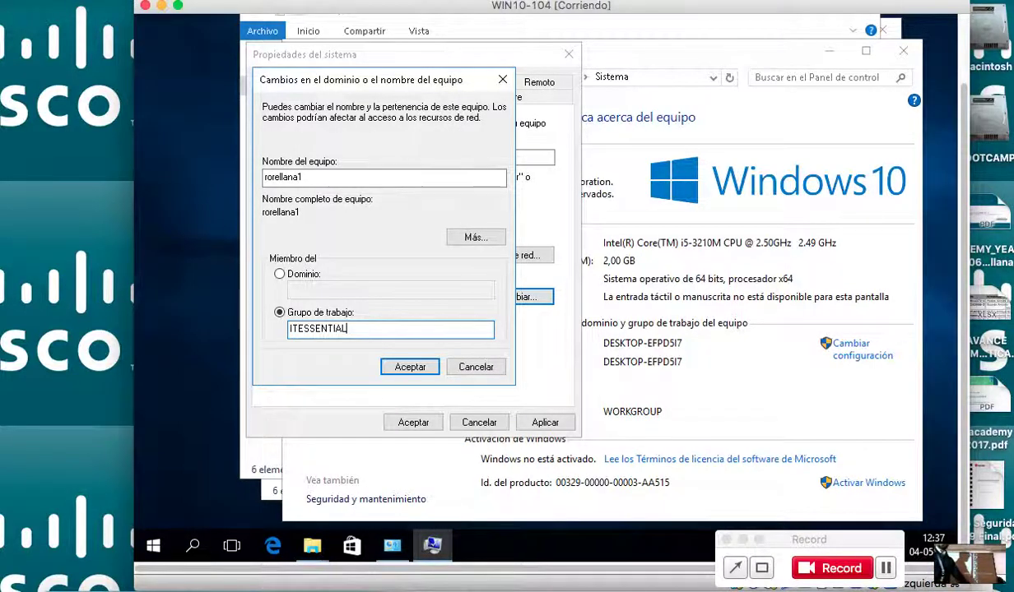
click(391, 364)
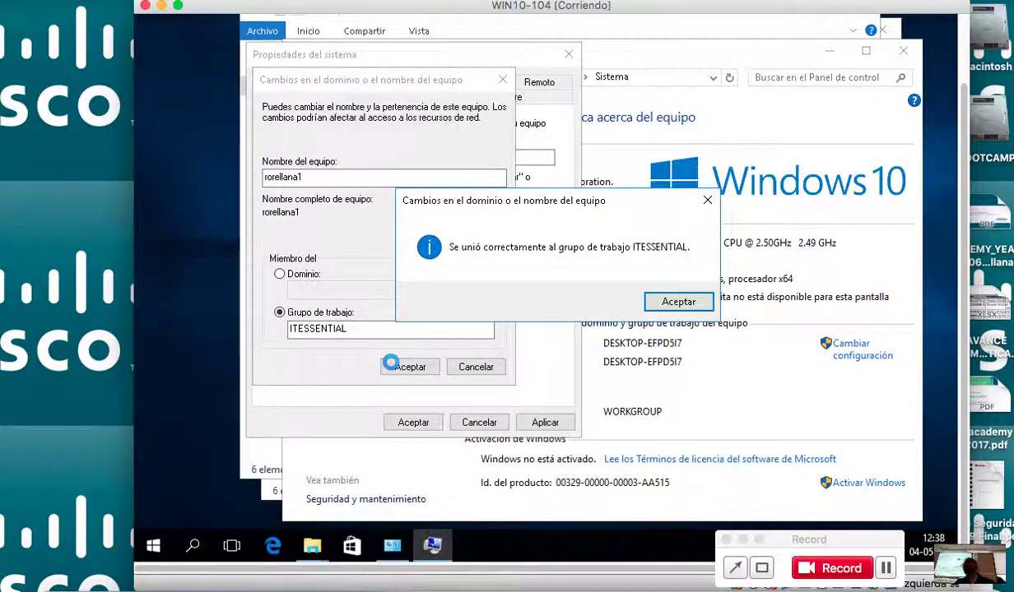
Acknowledge the ITESSENTIAL welcome and restart notices, then restart the computer now.
click(671, 301)
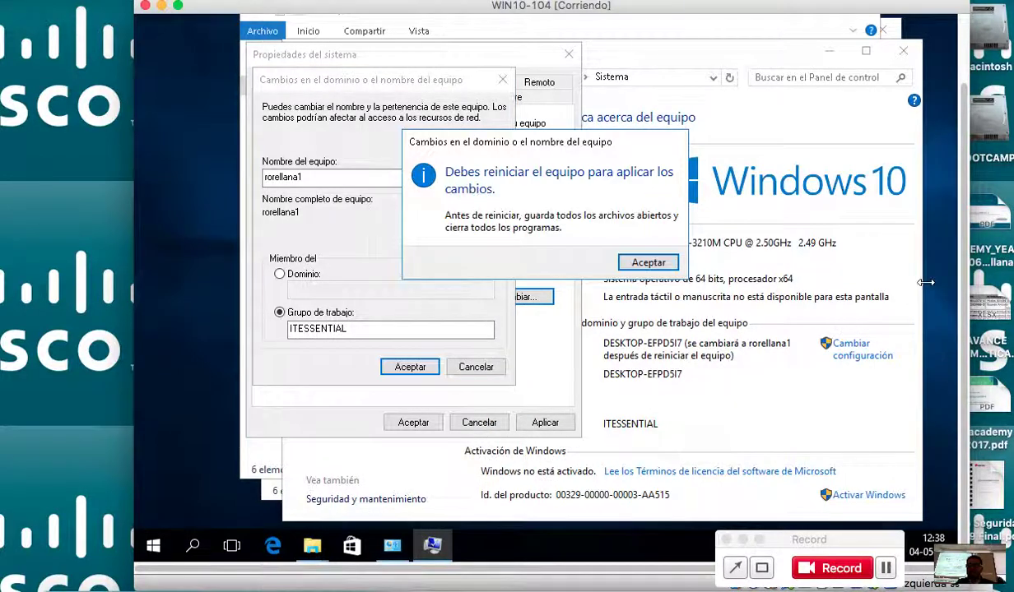
click(647, 263)
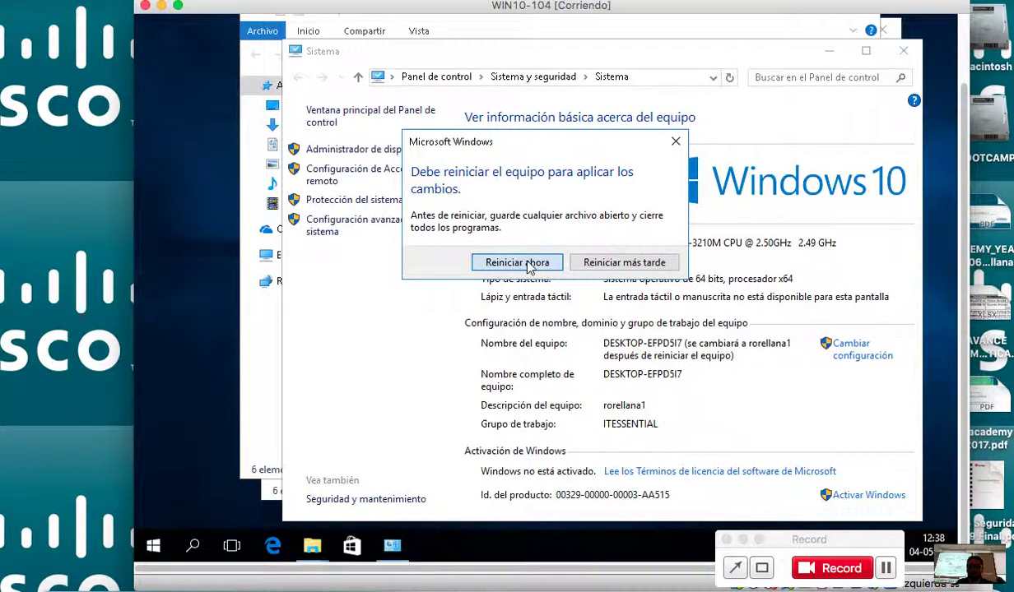
click(516, 265)
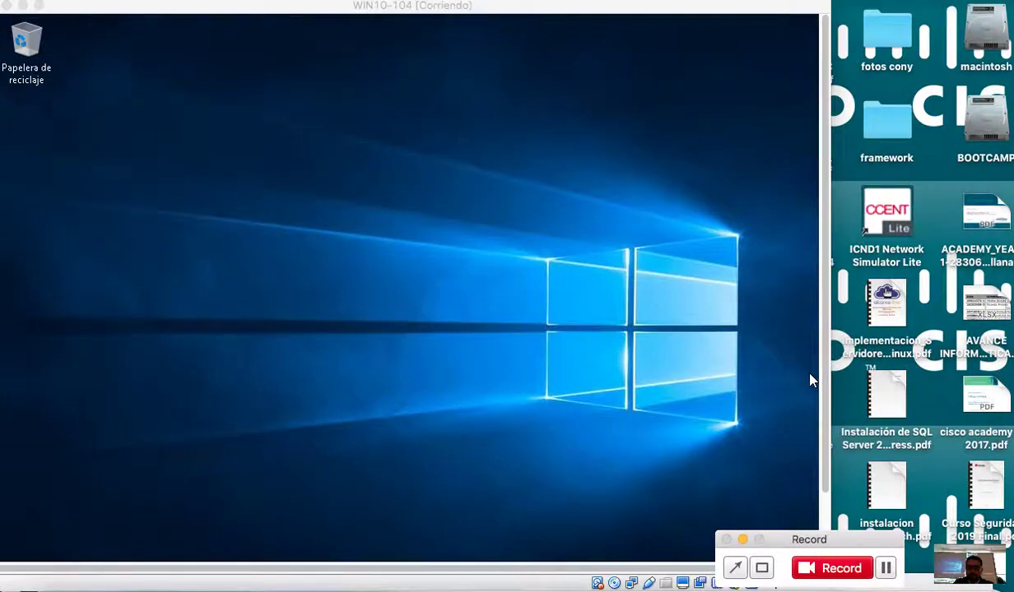
drag(617, 12, 703, 10)
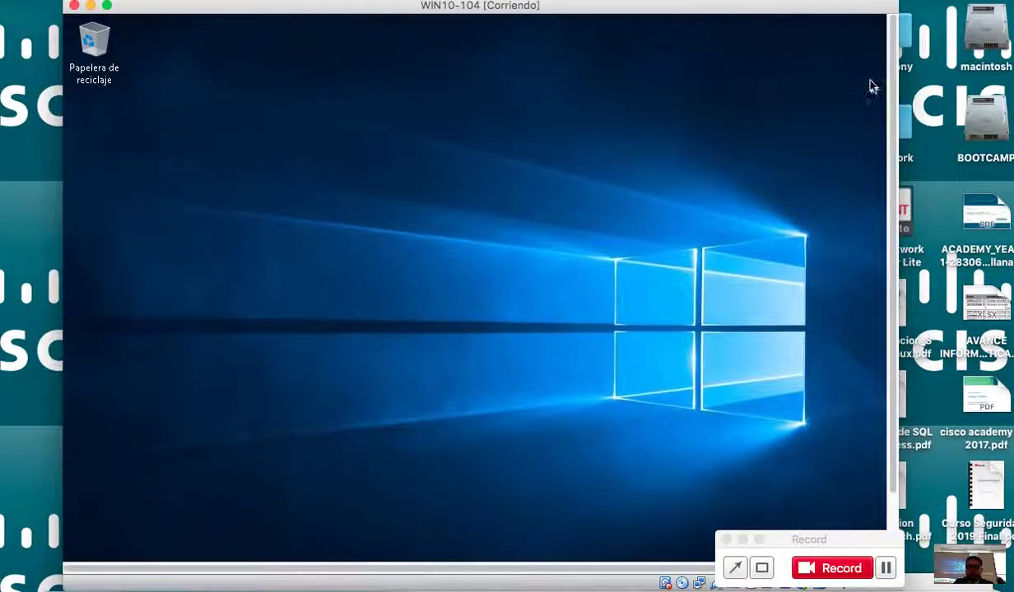
drag(892, 115, 872, 168)
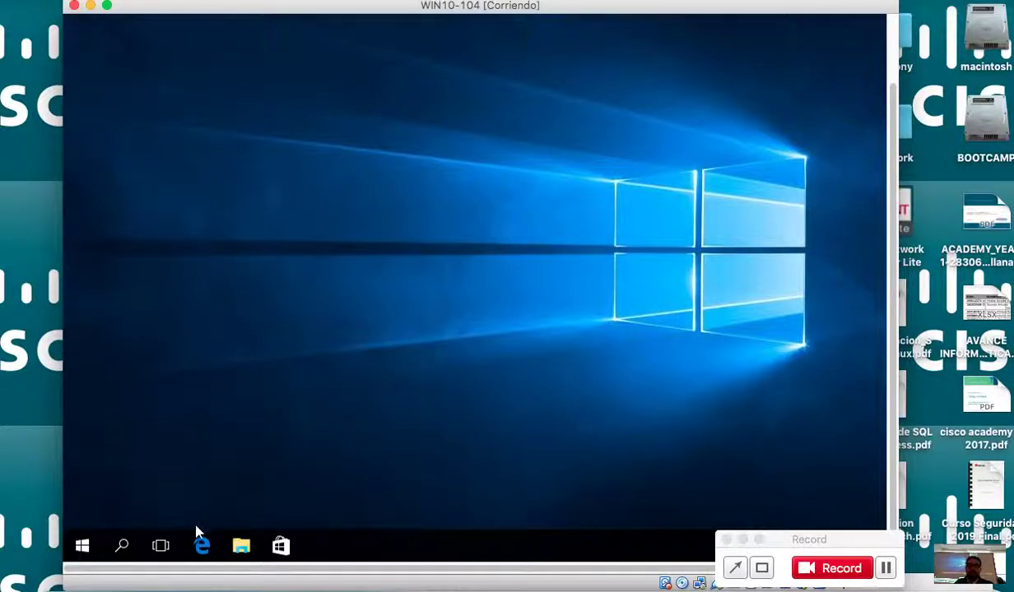
click(122, 548)
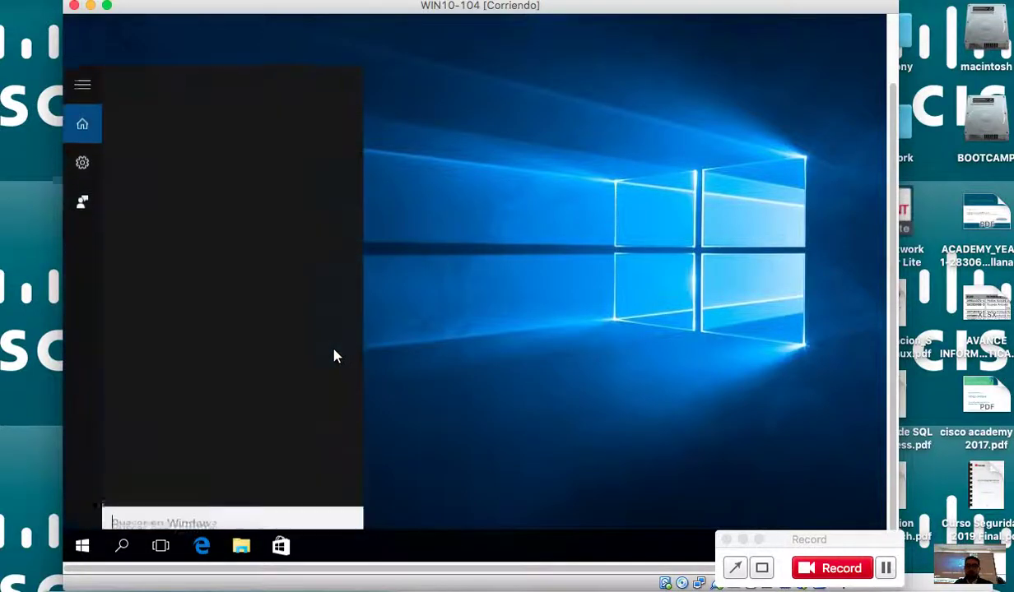
scroll(885, 205, up, 3)
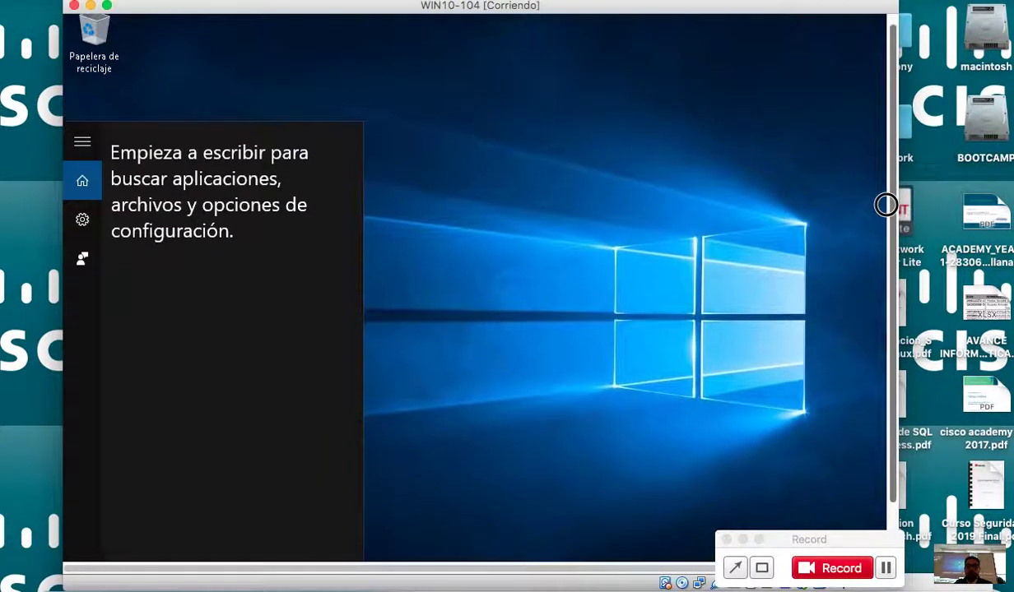
scroll(887, 207, up, 1)
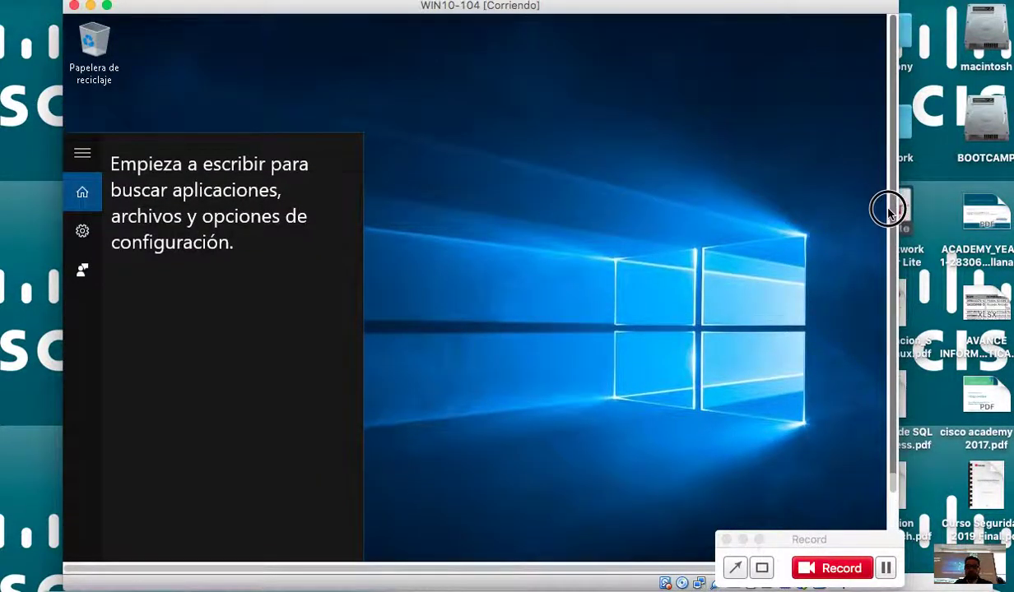
click(761, 201)
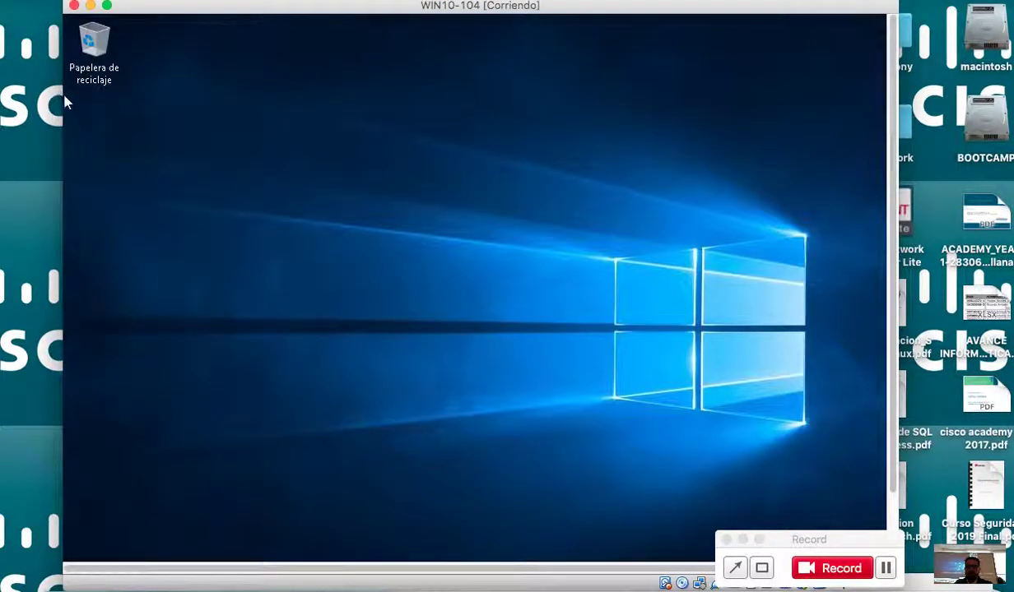
Launch Computer Management via Este equipo > Administrar and list the users under Usuarios y grupos locales.
double_click(105, 38)
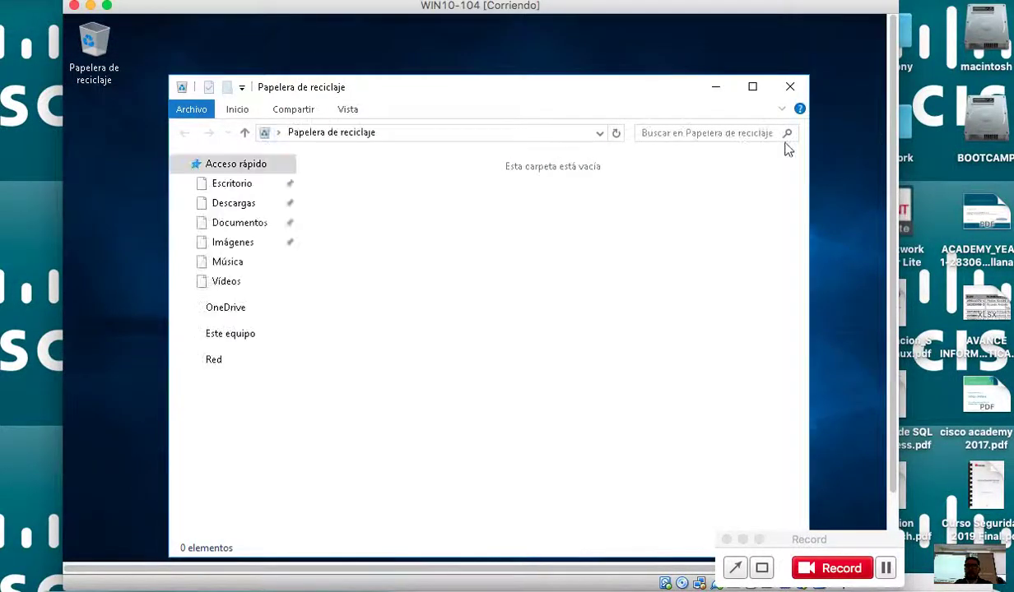
right_click(248, 341)
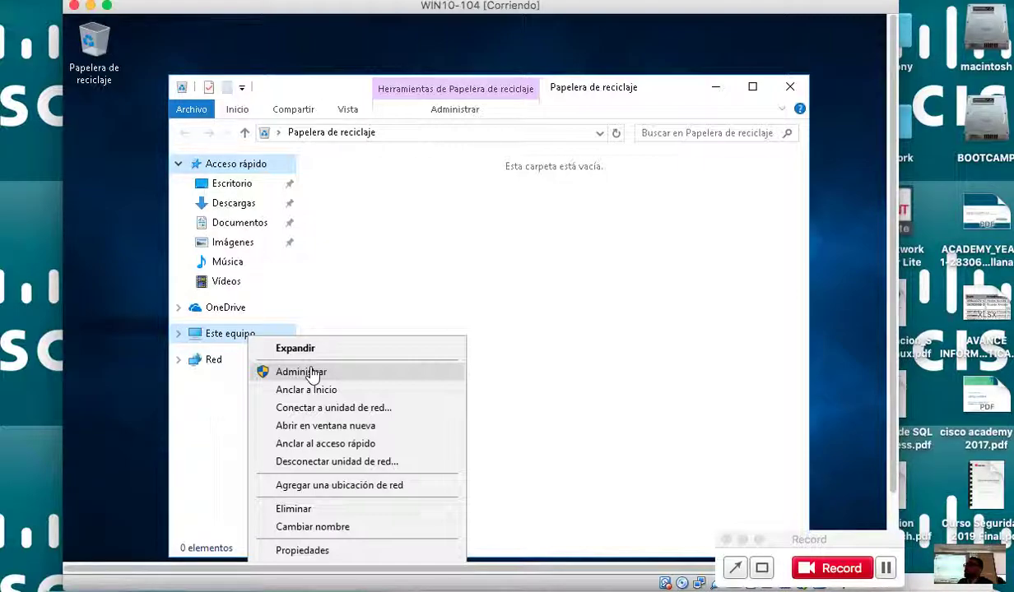
click(312, 374)
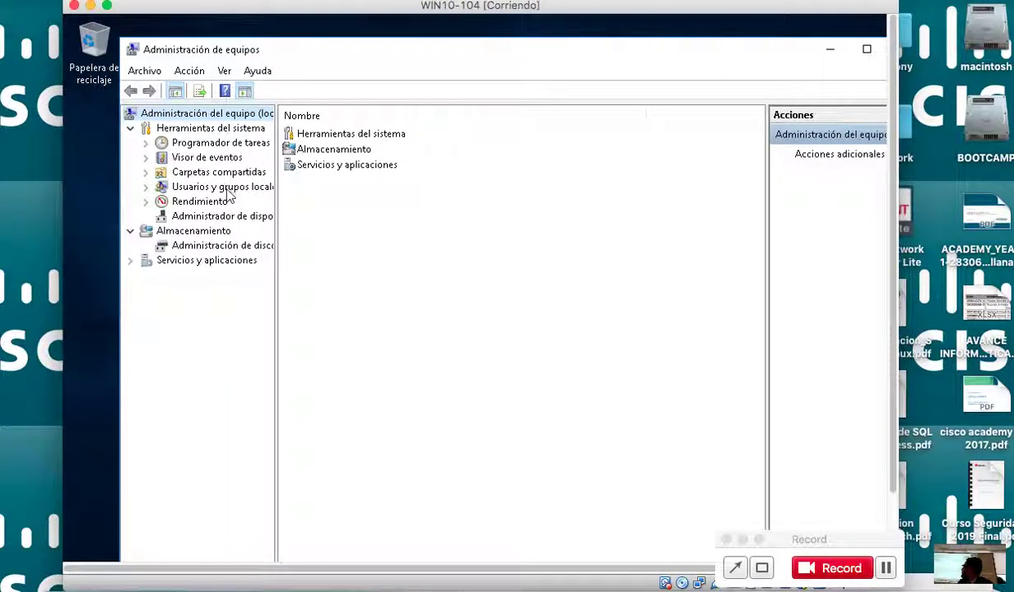
click(229, 193)
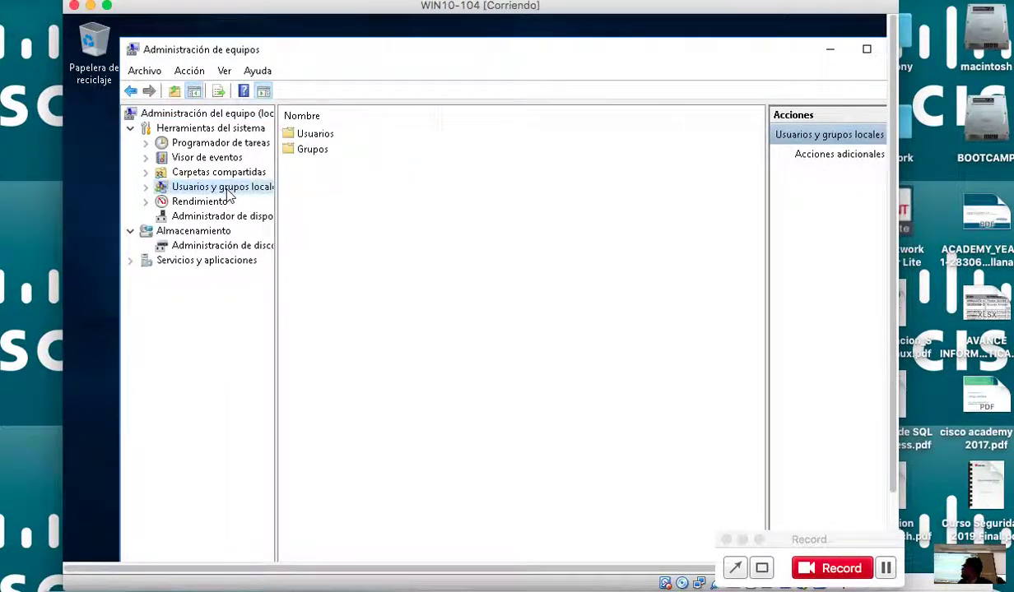
double_click(333, 139)
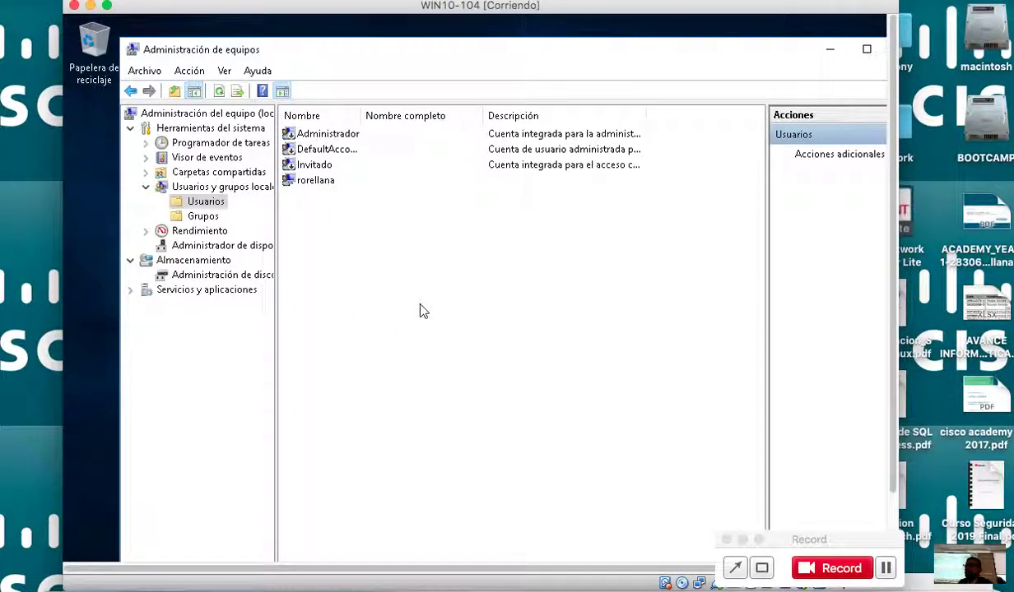
click(886, 568)
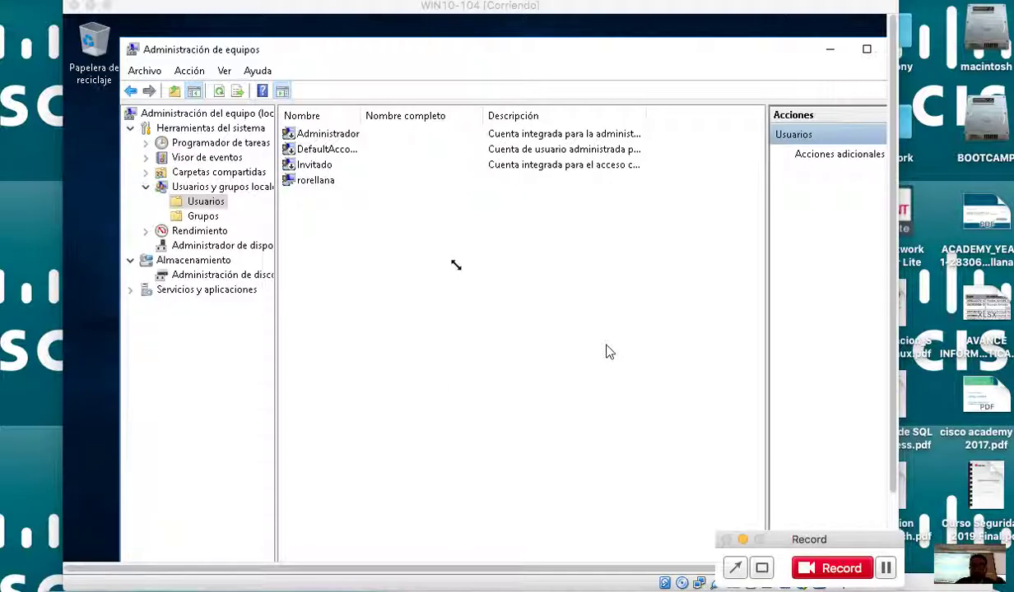
right_click(452, 261)
Start a new user with user name, full name and description all set to 'ite'.
click(490, 269)
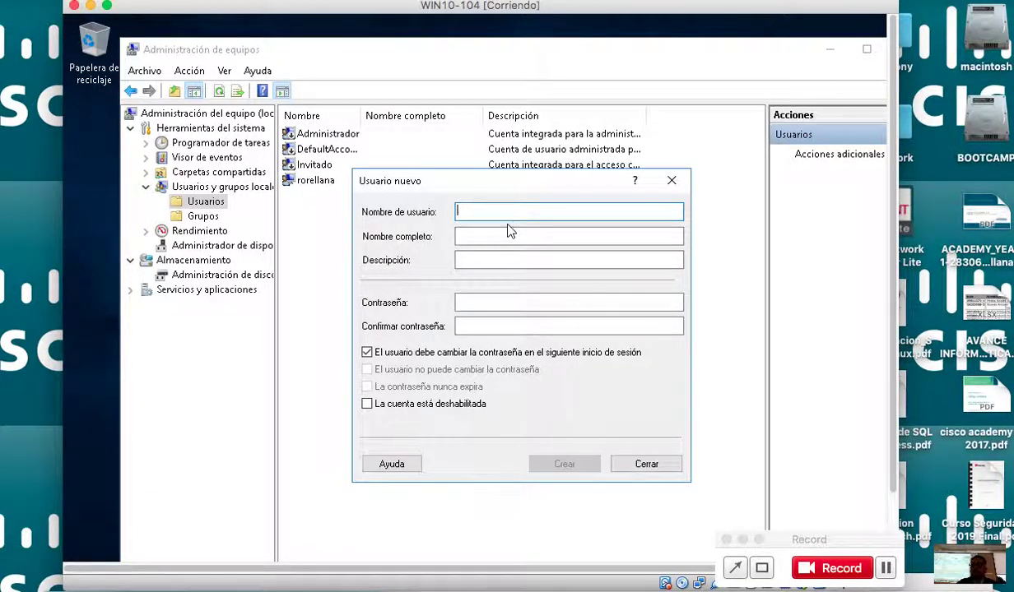
text(ite)
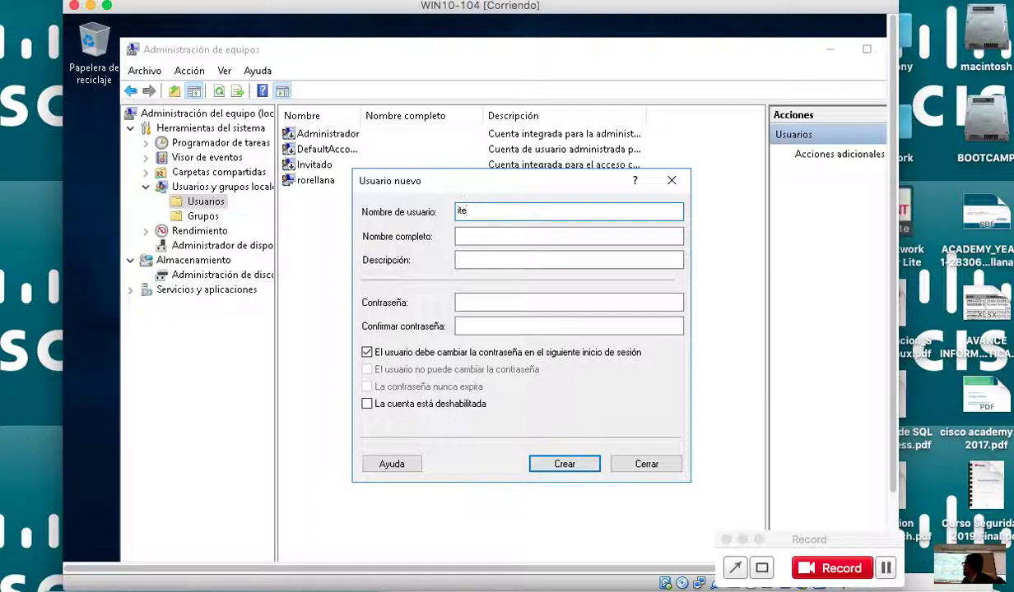
click(500, 234)
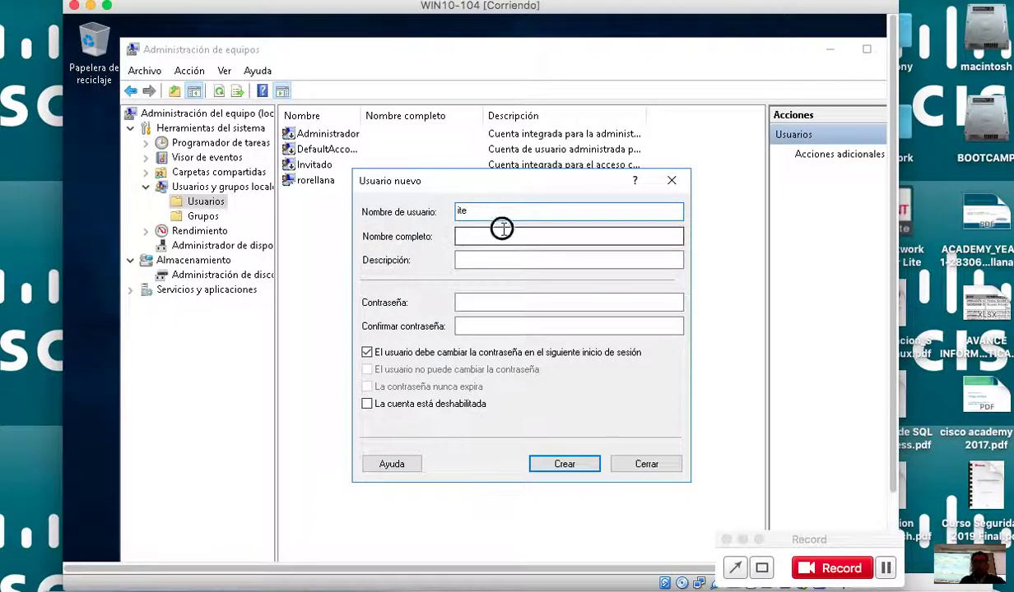
text(ite)
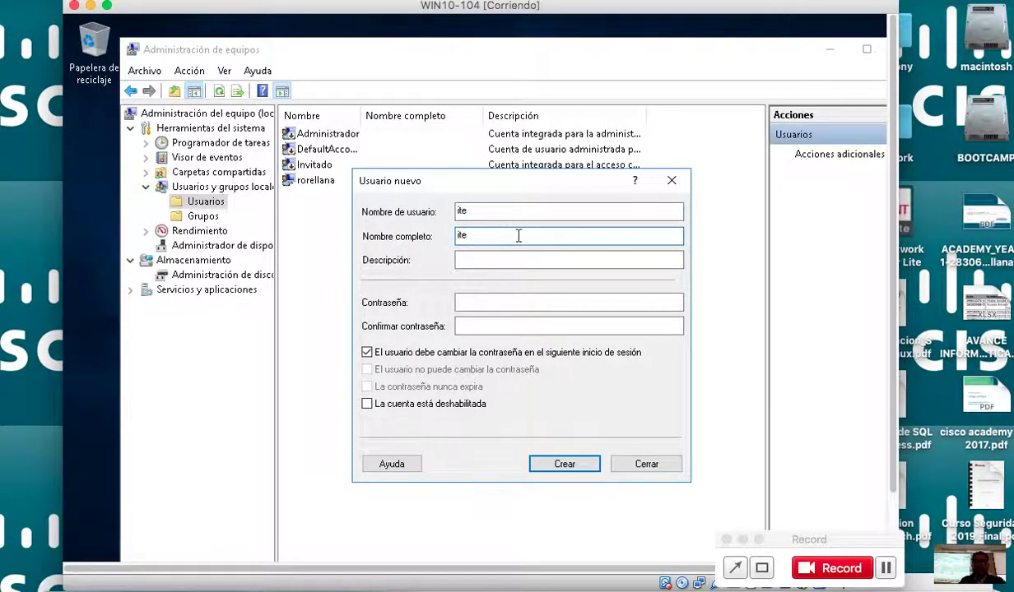
click(519, 257)
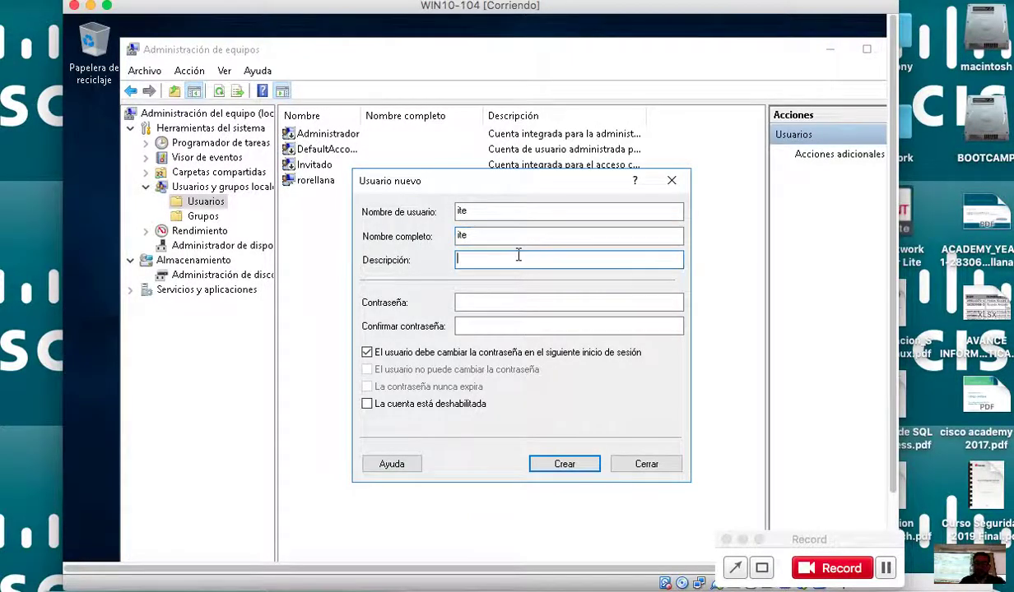
text(ite)
Enter and confirm the account password, make it never expire without a change at next sign-in, and create ite.
click(500, 306)
text(ite)
click(515, 329)
text(ite)
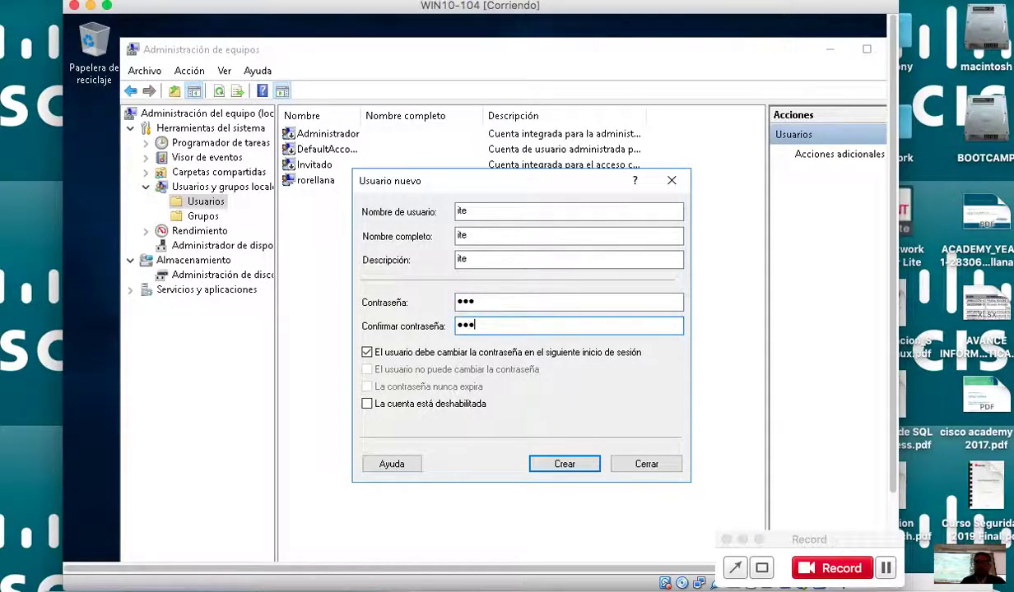
click(506, 351)
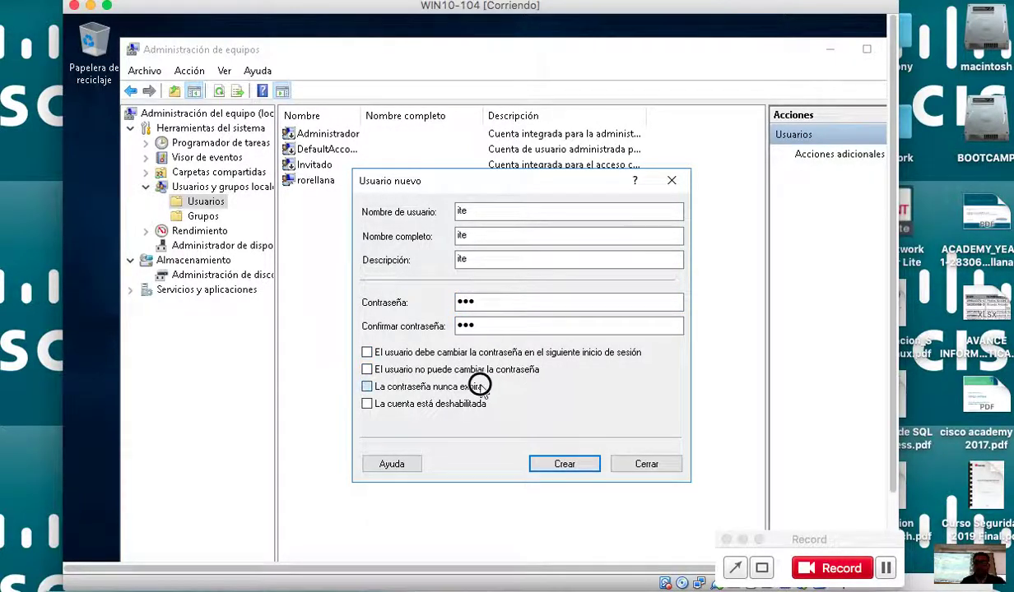
click(480, 386)
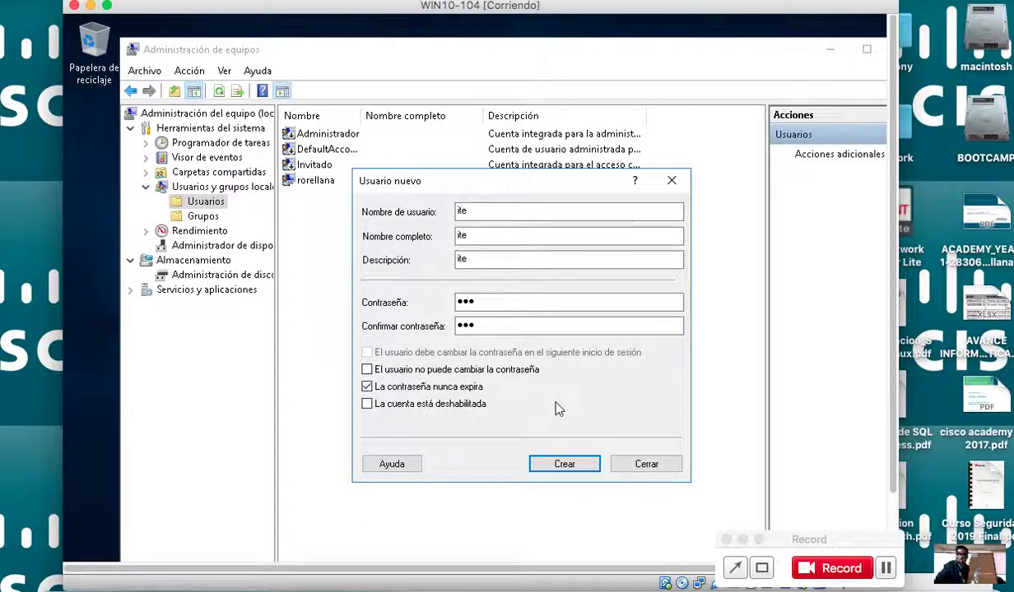
click(563, 462)
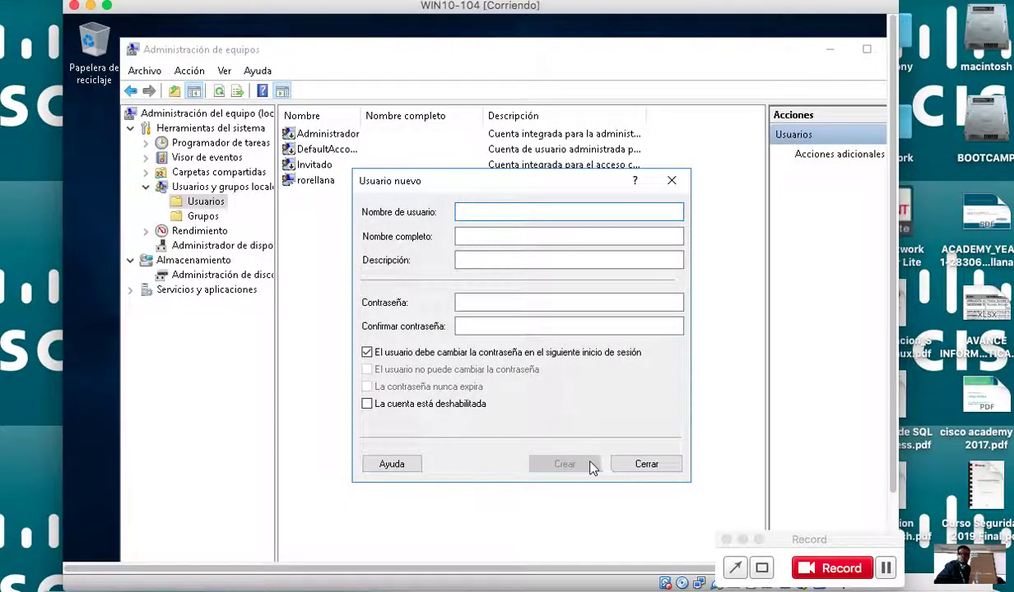
Close the Usuario nuevo dialog so ite appears in the user list with full name and description 'ite'.
click(623, 466)
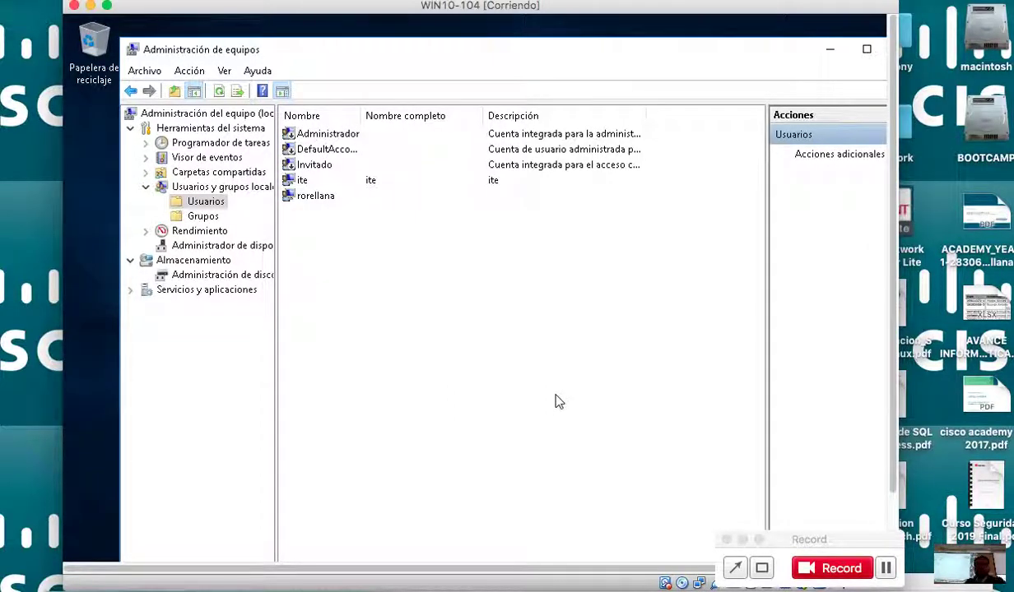
Open the ite account's Properties and view its Miembro de tab, which lists only Usuarios.
right_click(303, 180)
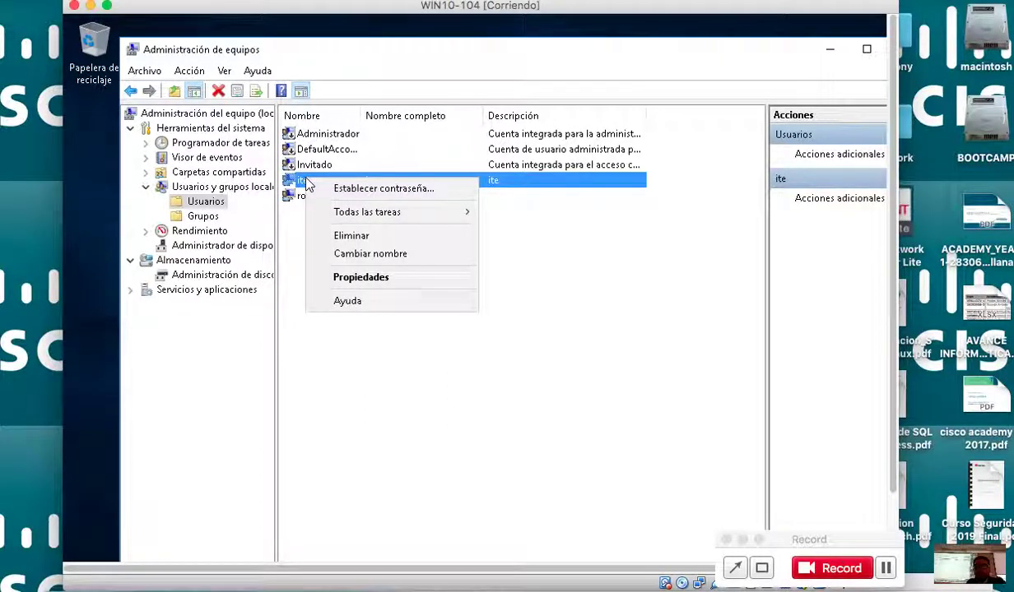
click(370, 278)
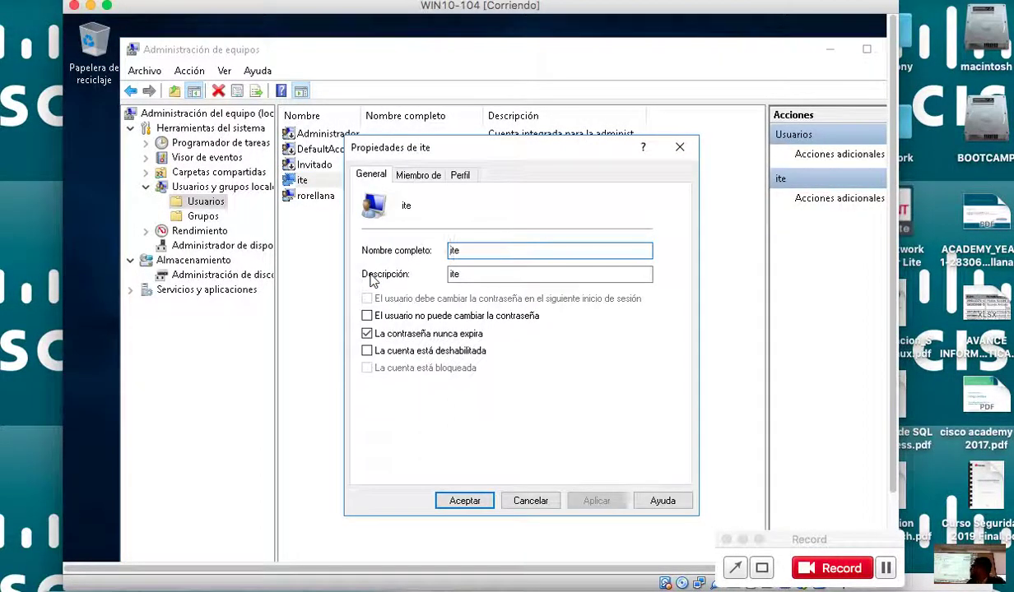
click(419, 177)
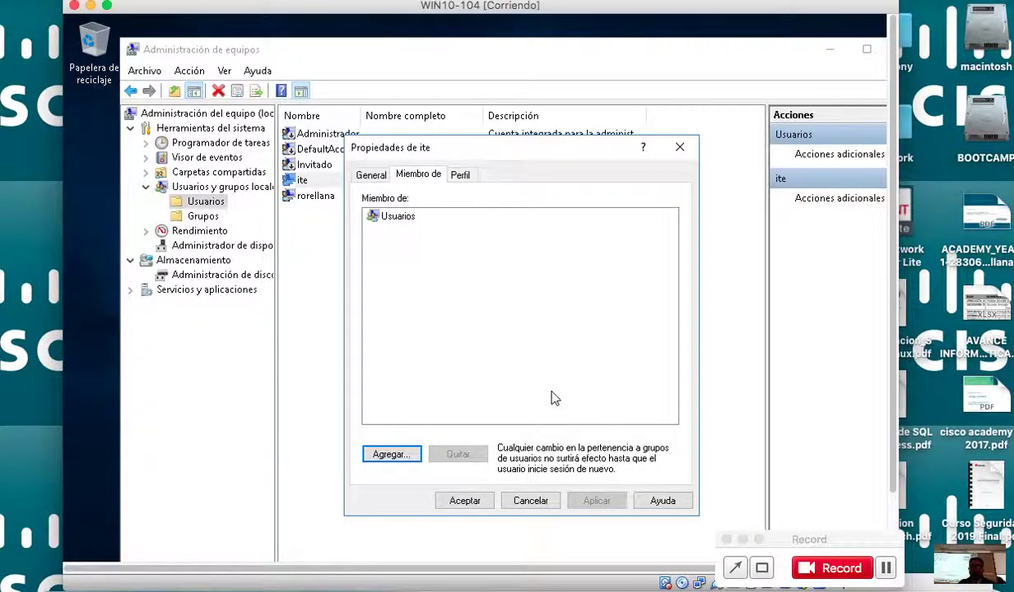
Search all local groups and select Usuarios de escritorio remoto for ite.
click(403, 449)
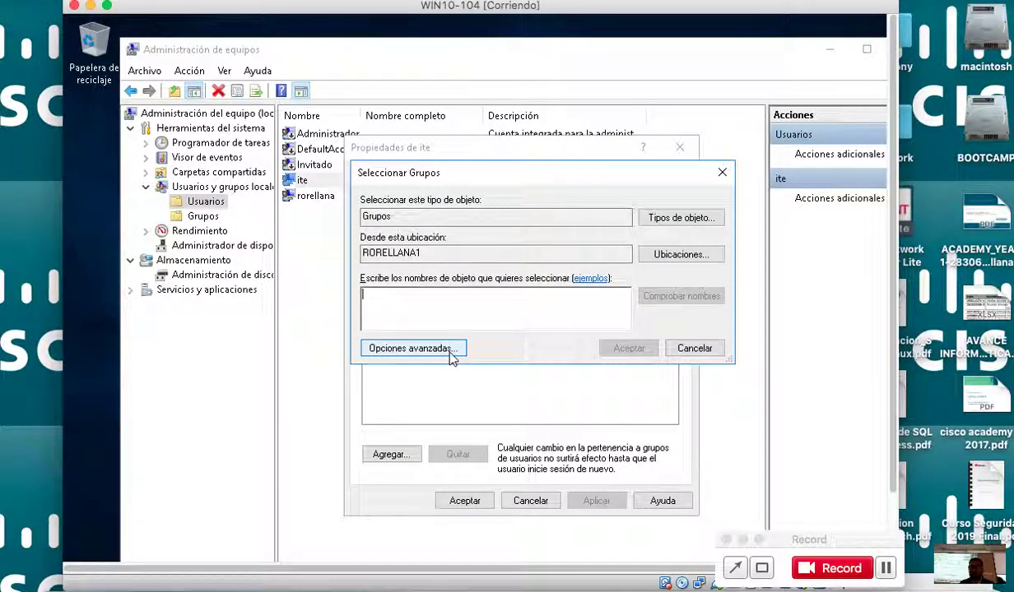
click(450, 352)
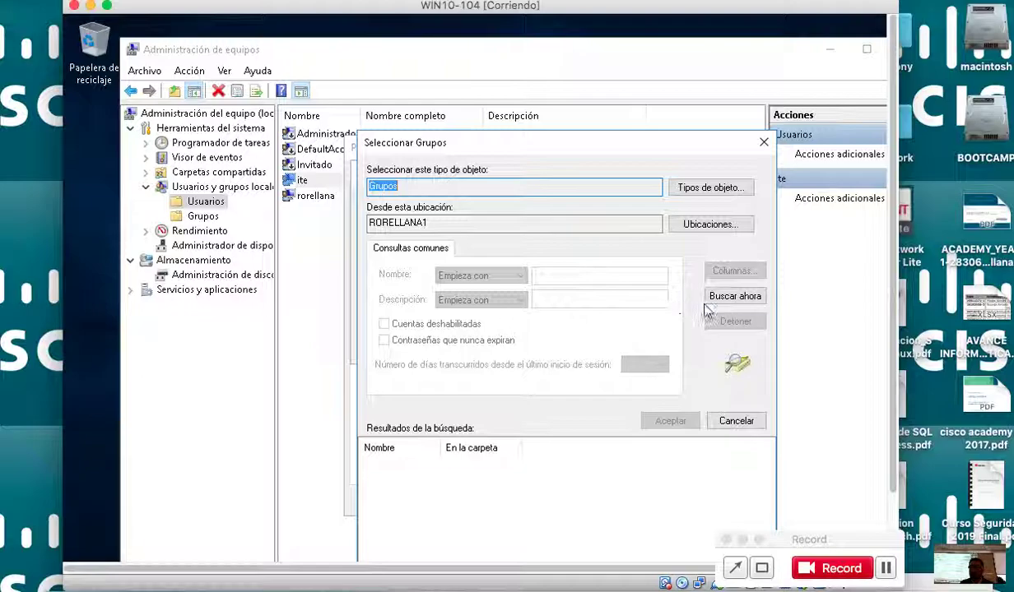
click(735, 296)
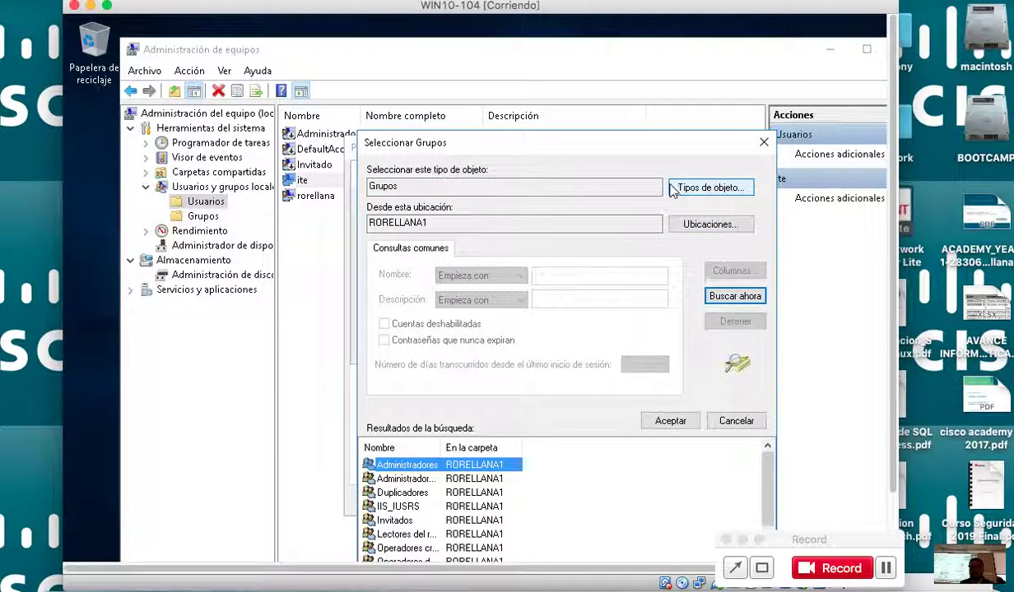
drag(668, 154, 640, 113)
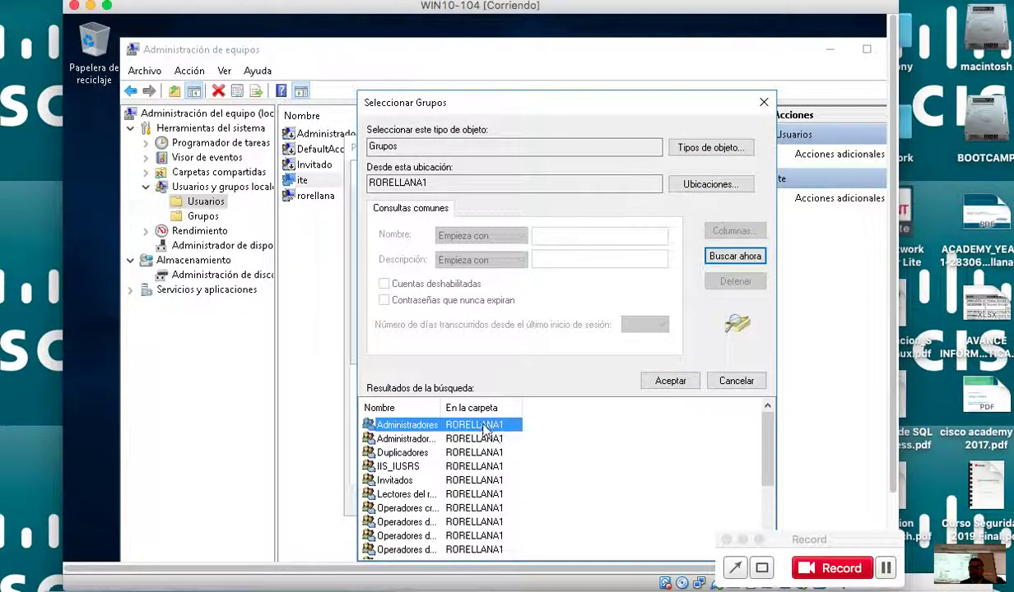
drag(442, 408, 540, 407)
click(490, 522)
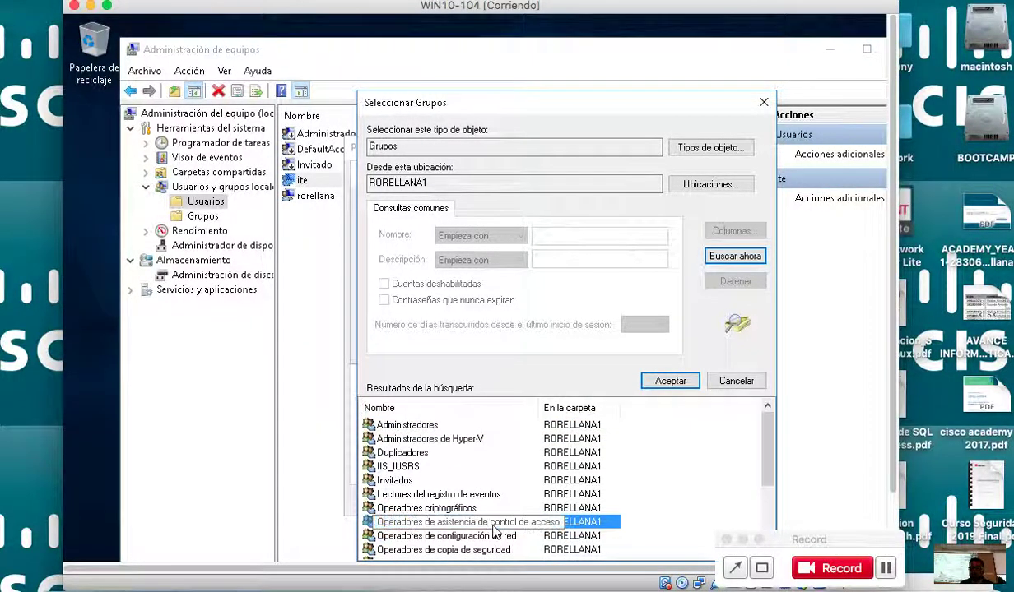
scroll(494, 533, down, 1)
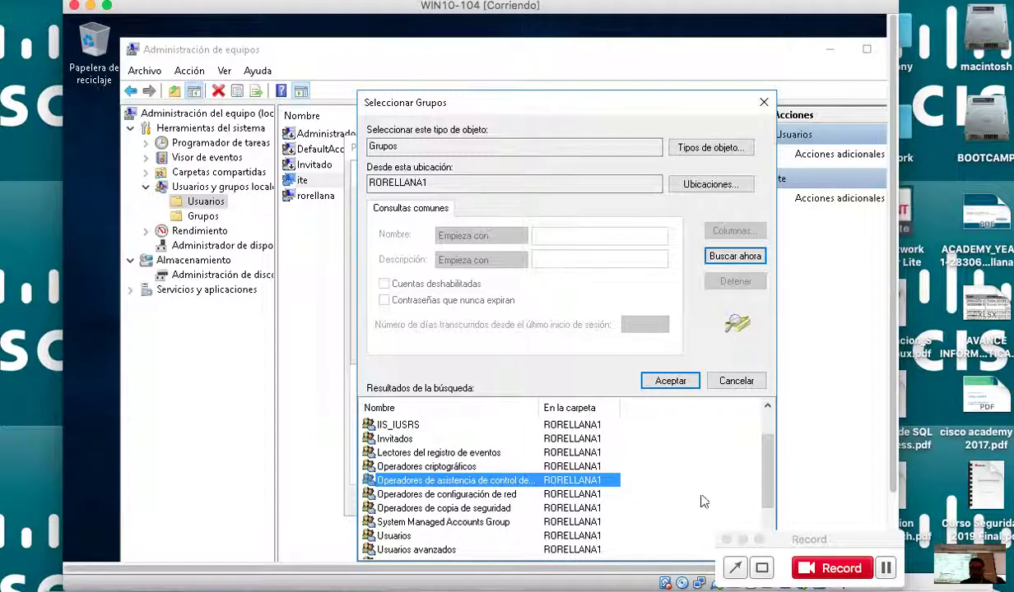
scroll(759, 484, down, 2)
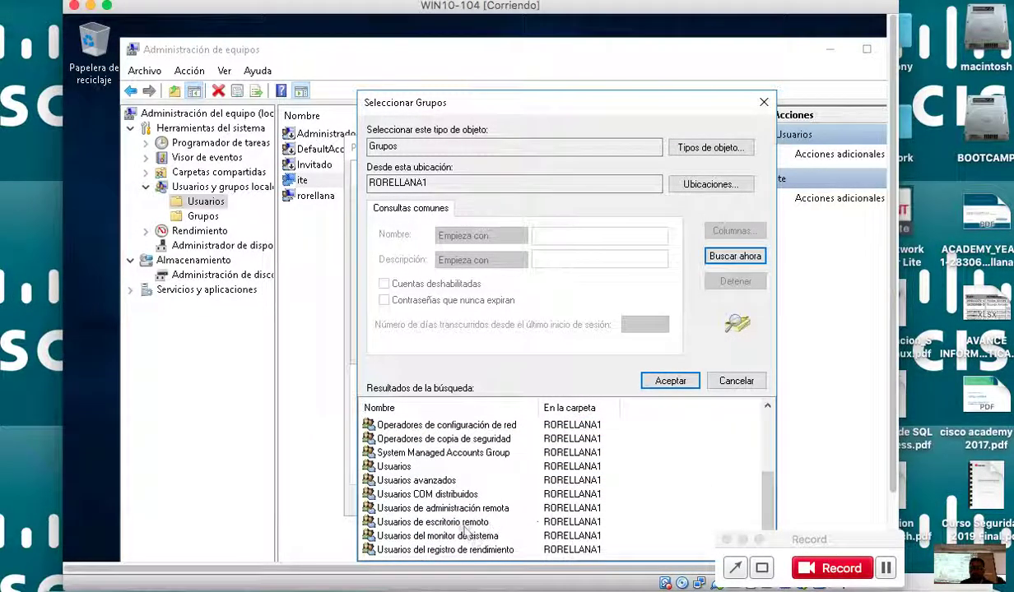
click(462, 524)
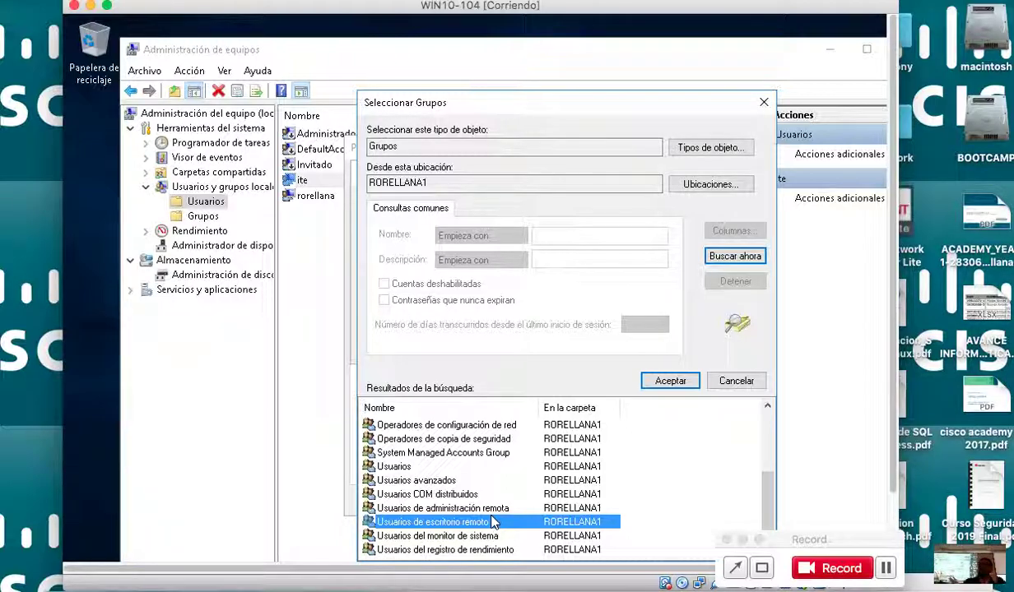
Add Usuarios de escritorio remoto to ite's memberships, apply, and close Properties.
click(645, 380)
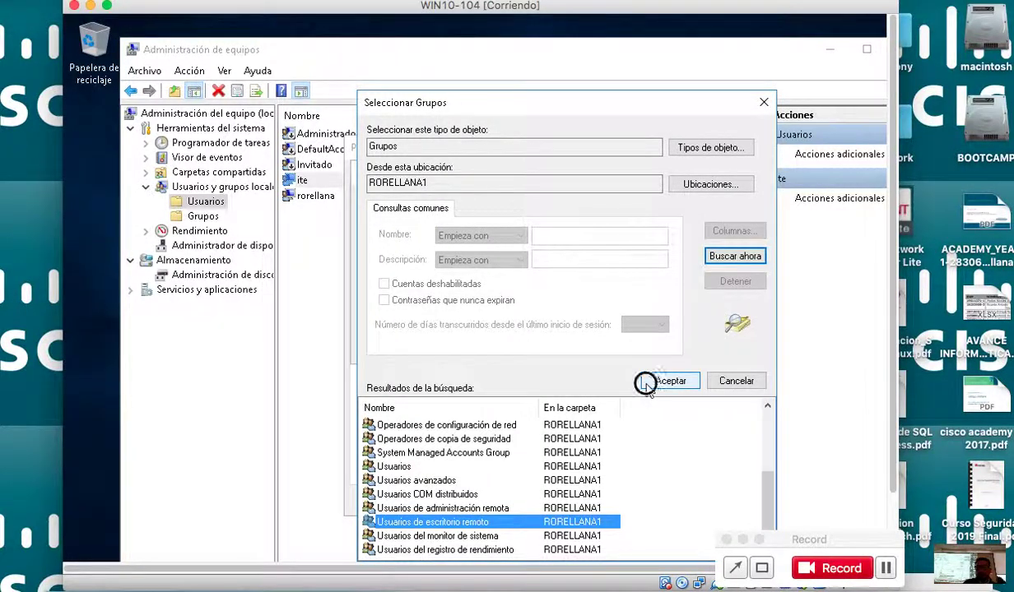
click(603, 347)
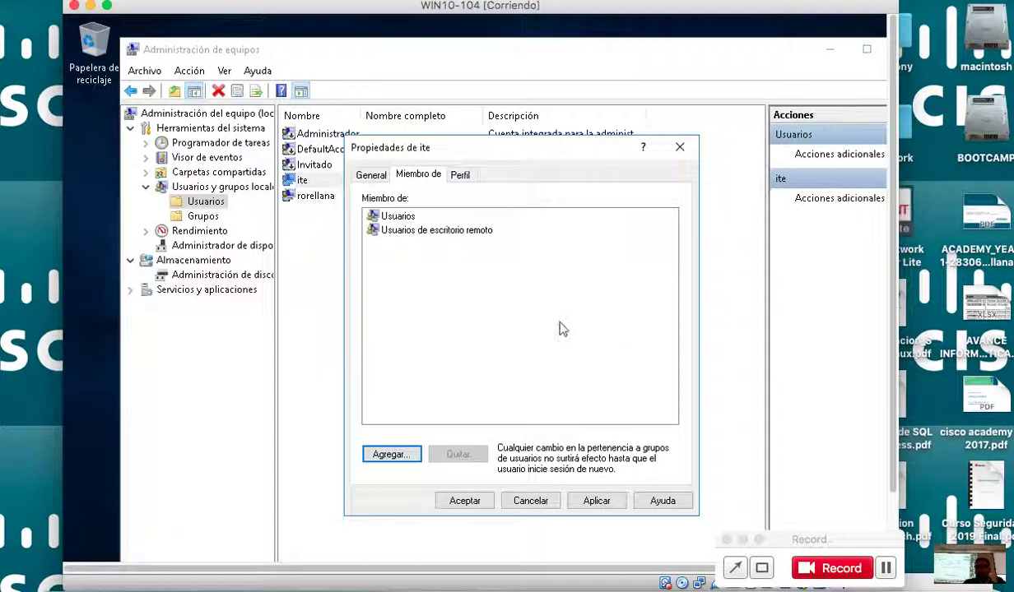
click(594, 501)
click(464, 502)
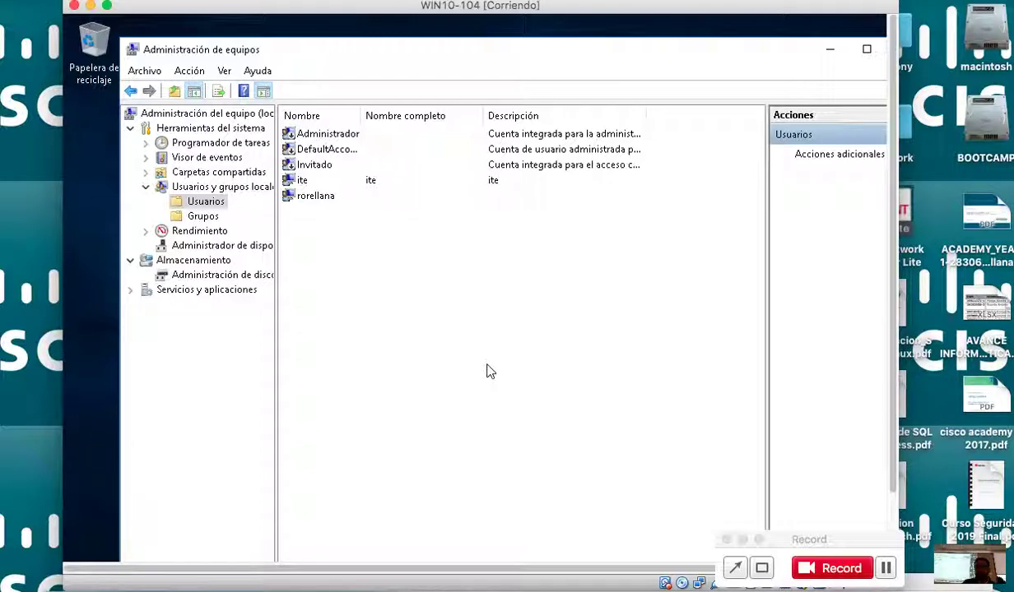
Close Computer Management and open Configuración avanzada del sistema from Este equipo's properties.
drag(553, 61, 520, 62)
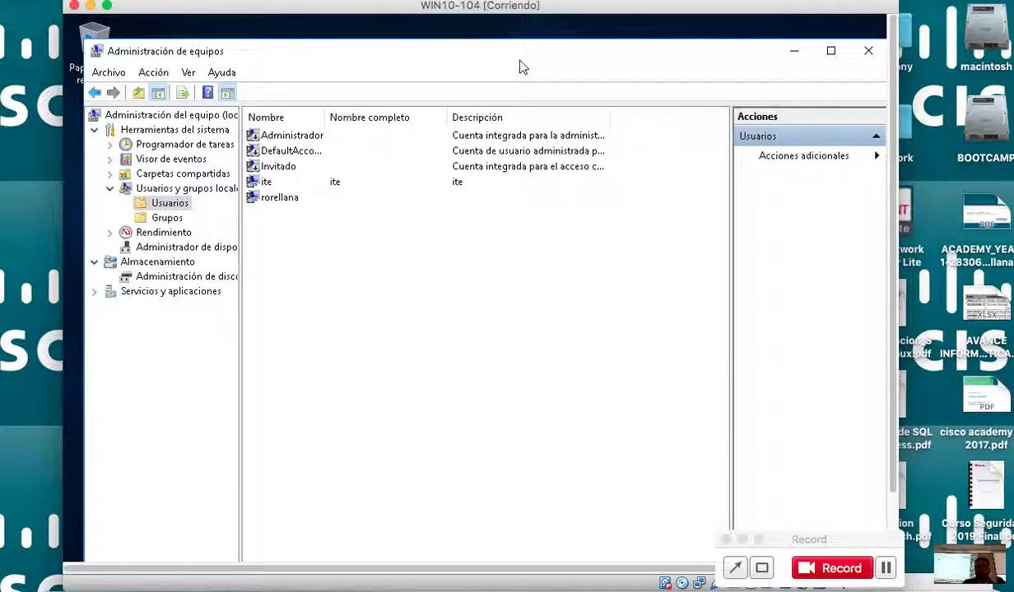
click(868, 50)
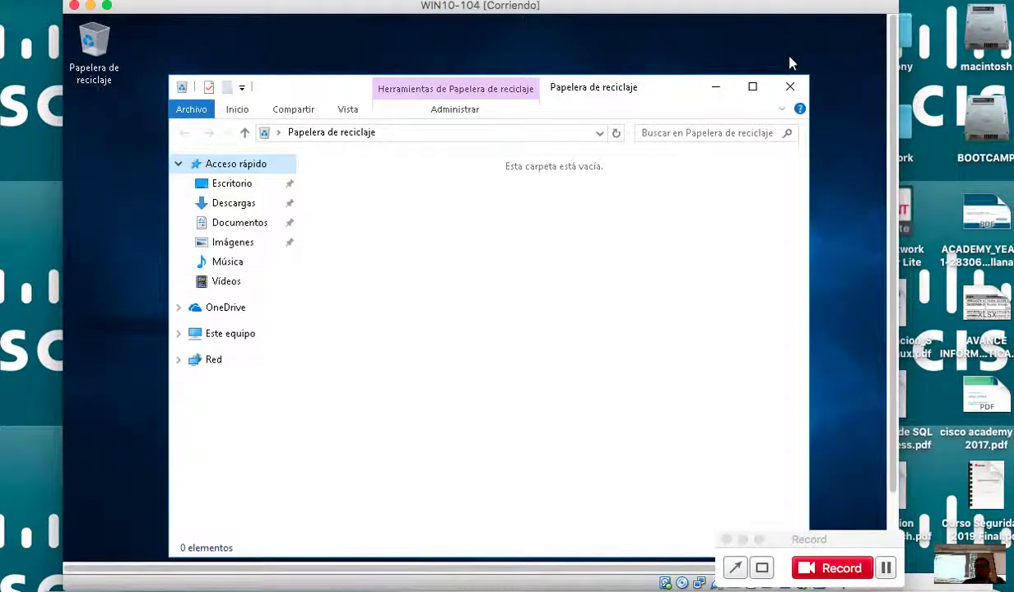
right_click(262, 340)
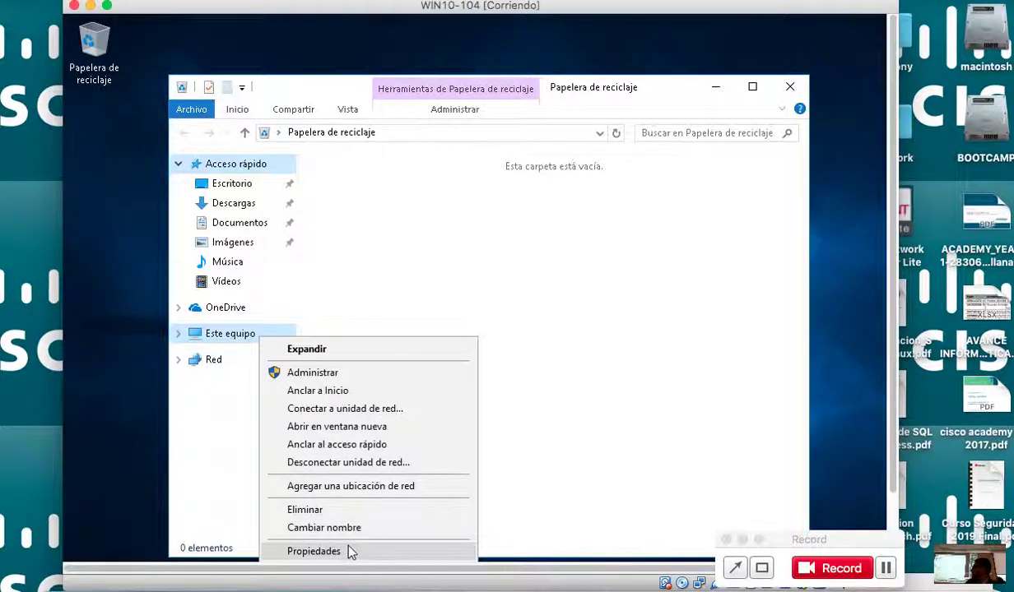
click(315, 551)
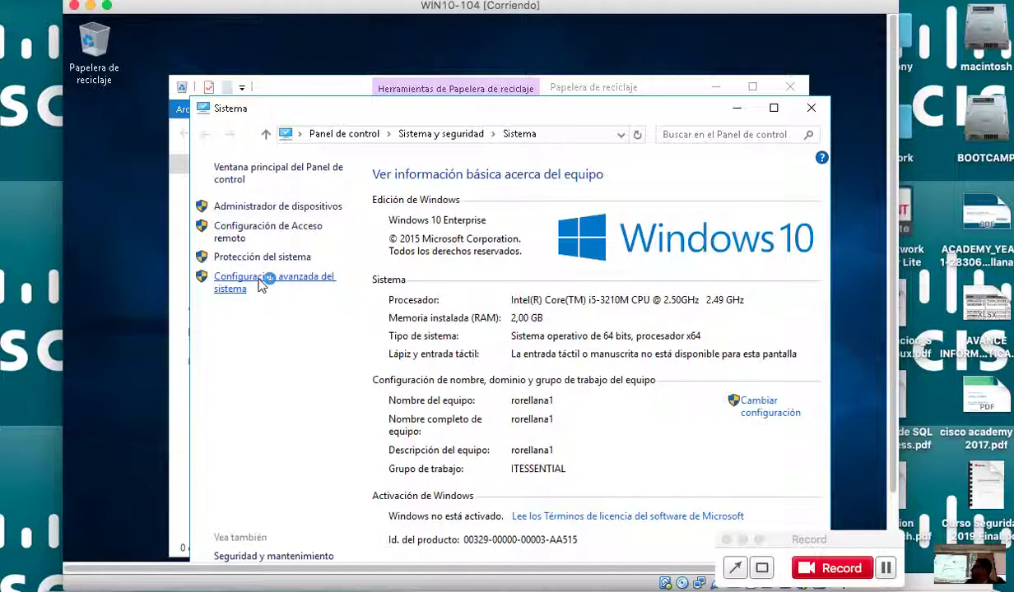
click(263, 281)
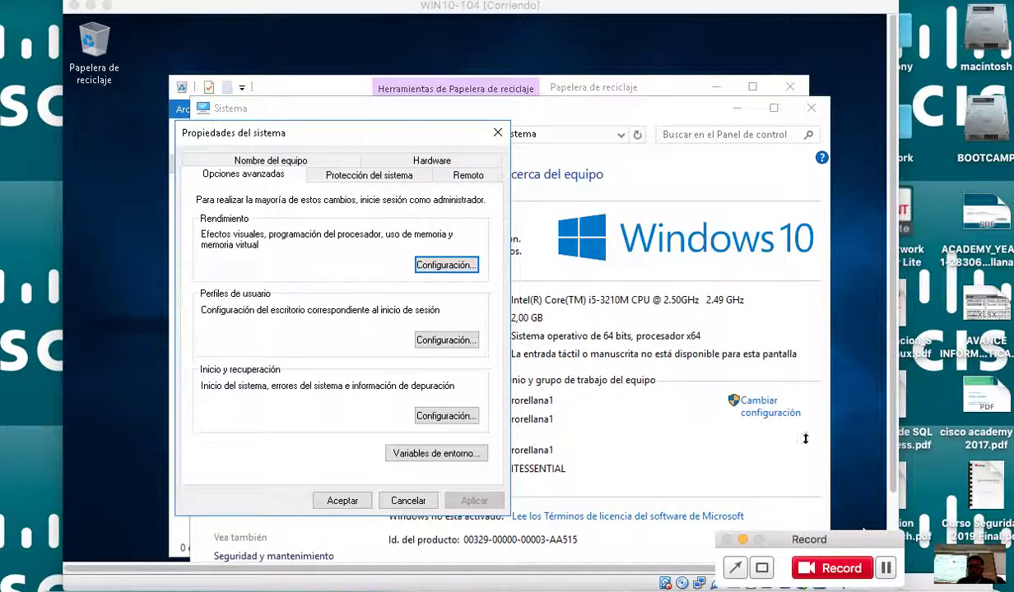
On the Remoto tab, allow remote connections, disable Remote Assistance, and confirm.
click(467, 182)
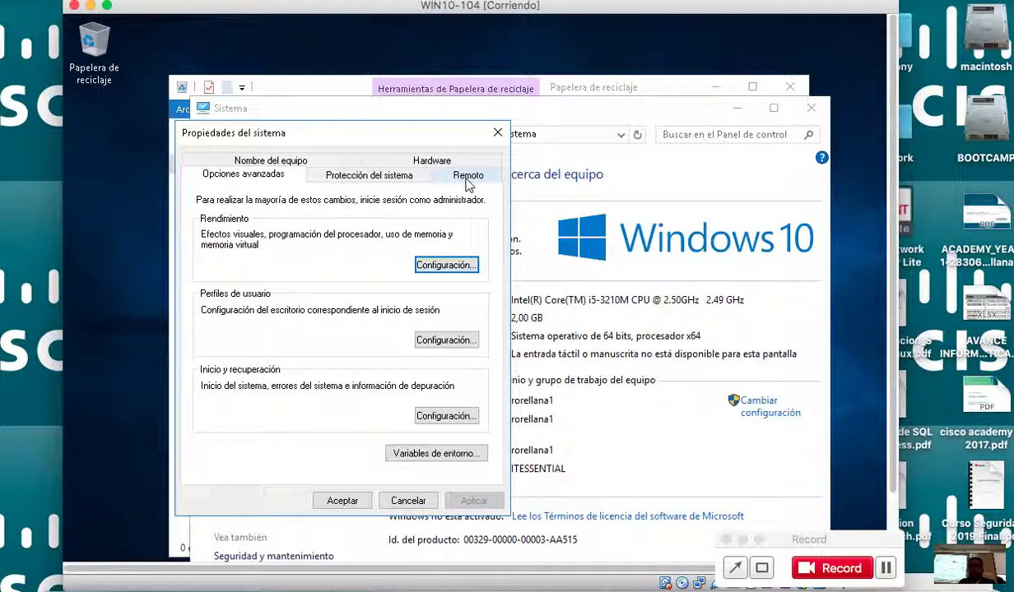
click(466, 179)
click(354, 383)
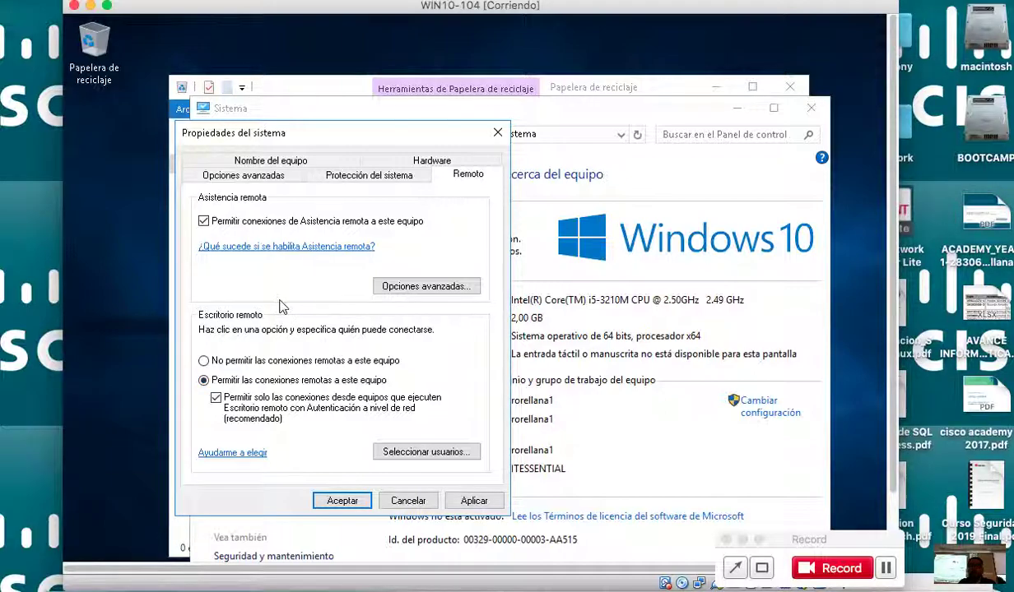
click(282, 226)
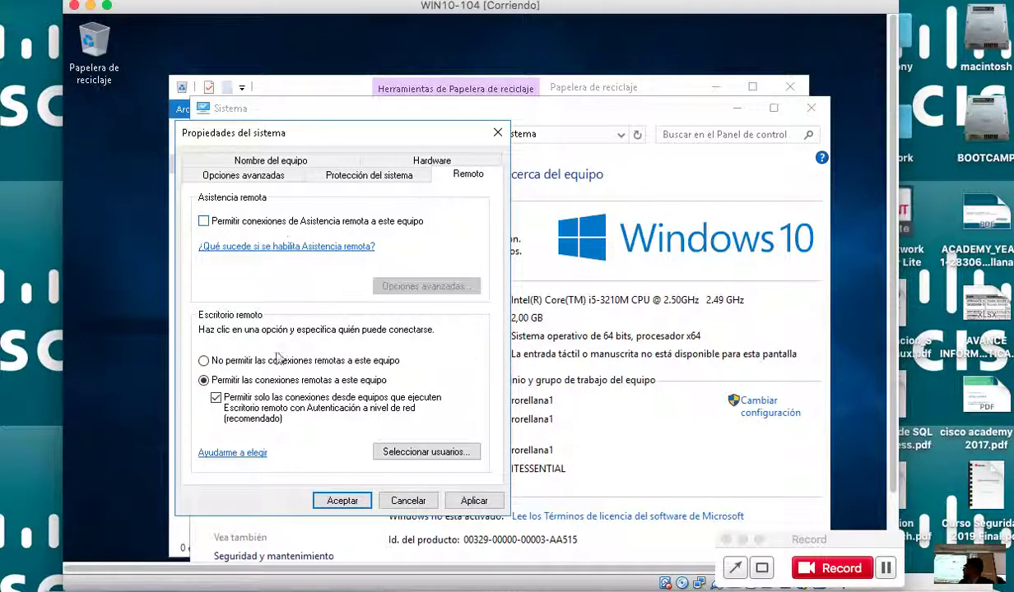
click(338, 501)
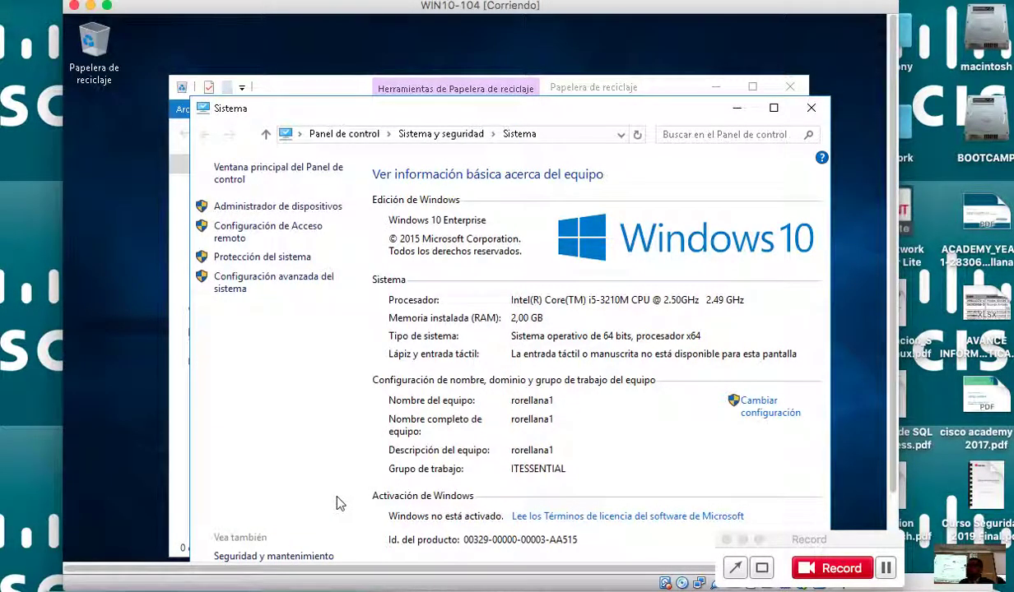
Close the System window and minimize the Papelera de reciclaje window.
mouse_move(620, 99)
mouse_down()
mouse_move(623, 108)
mouse_move(618, 78)
mouse_up()
click(812, 81)
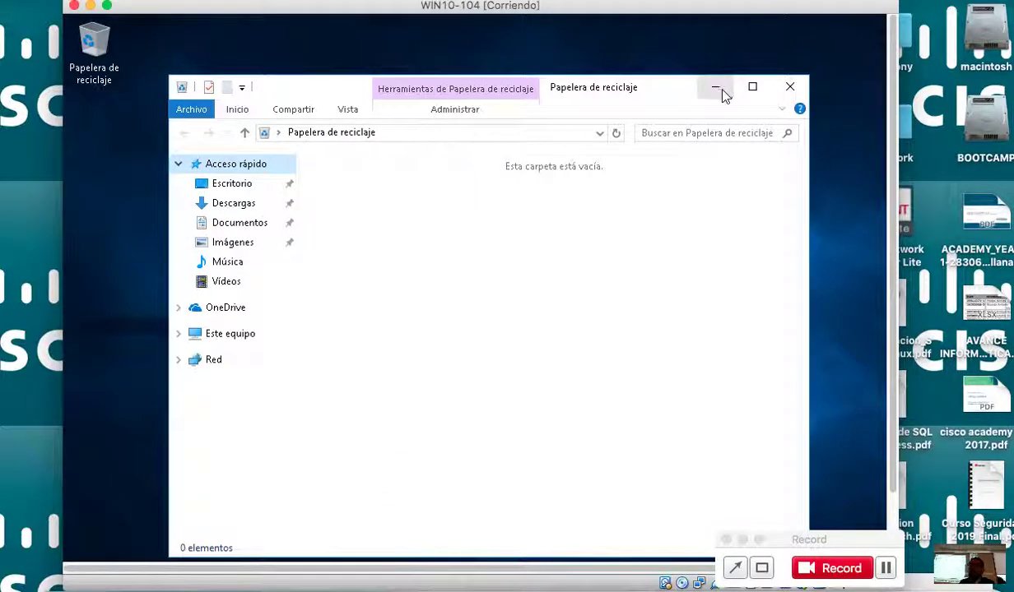
click(718, 89)
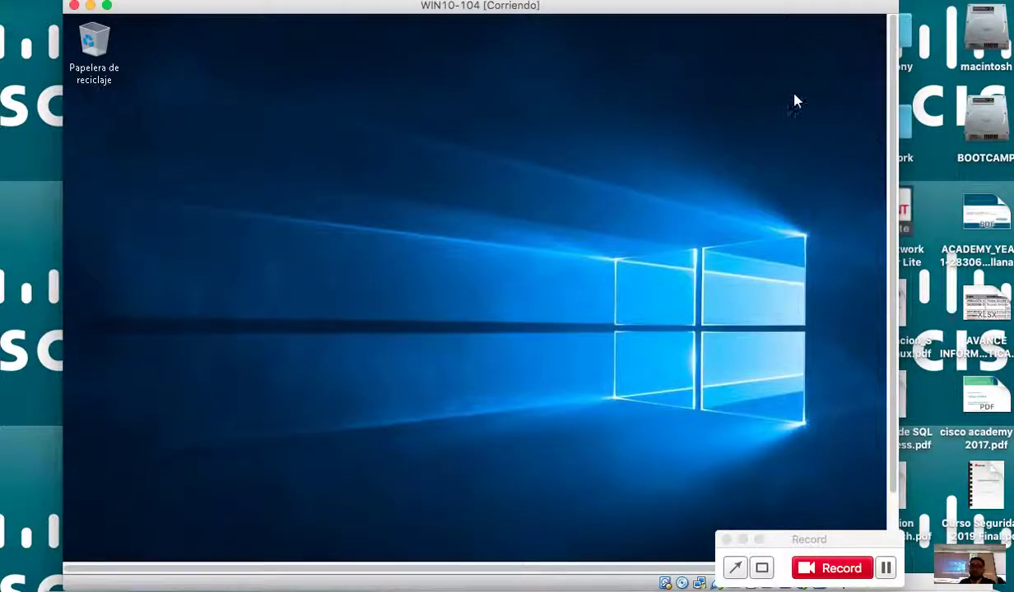
Launch the Command Prompt by searching for cmd in Windows search.
scroll(896, 178, down, 3)
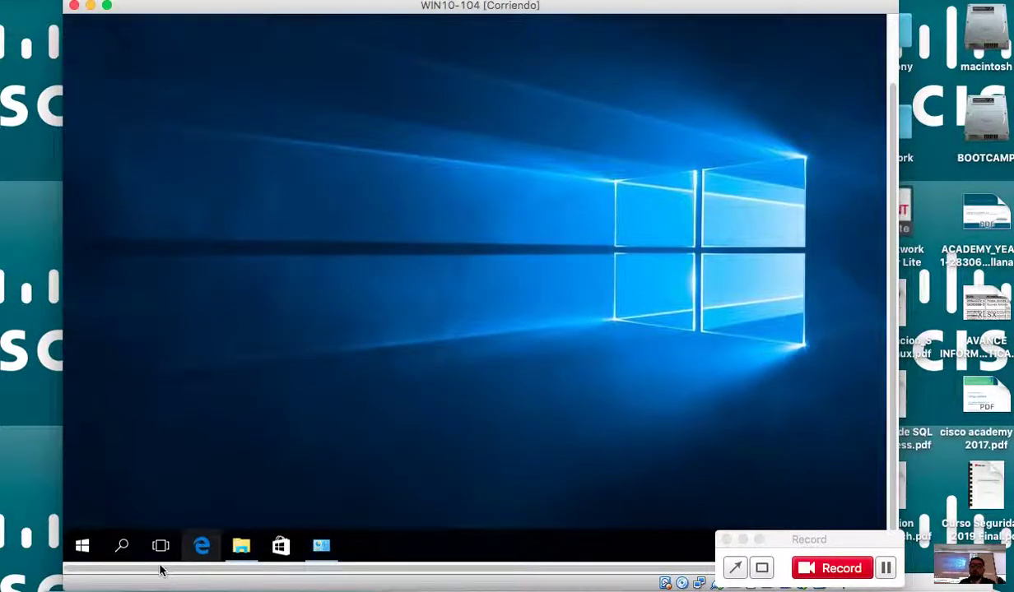
click(124, 548)
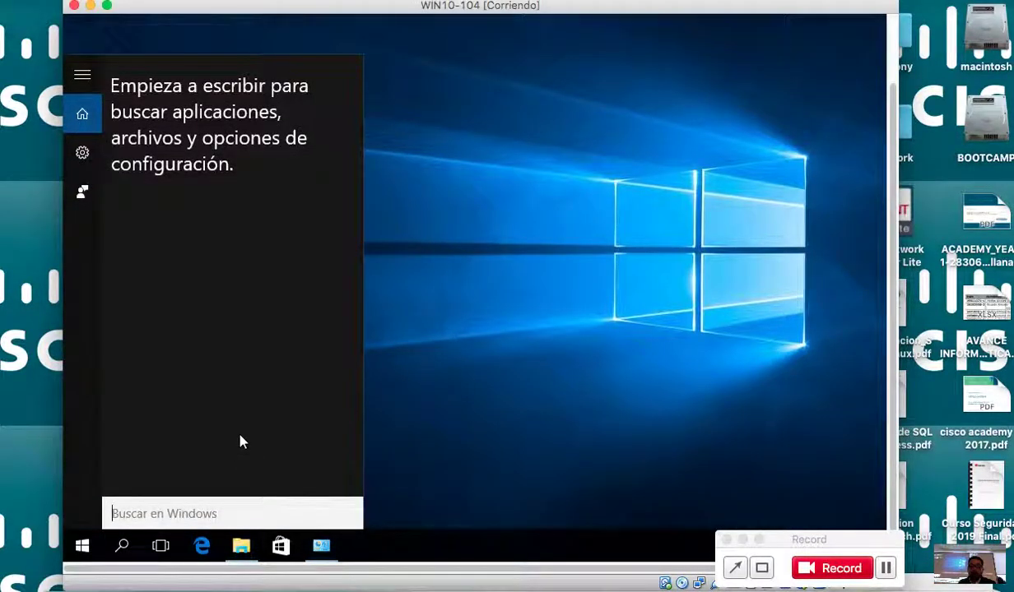
text(cmd)
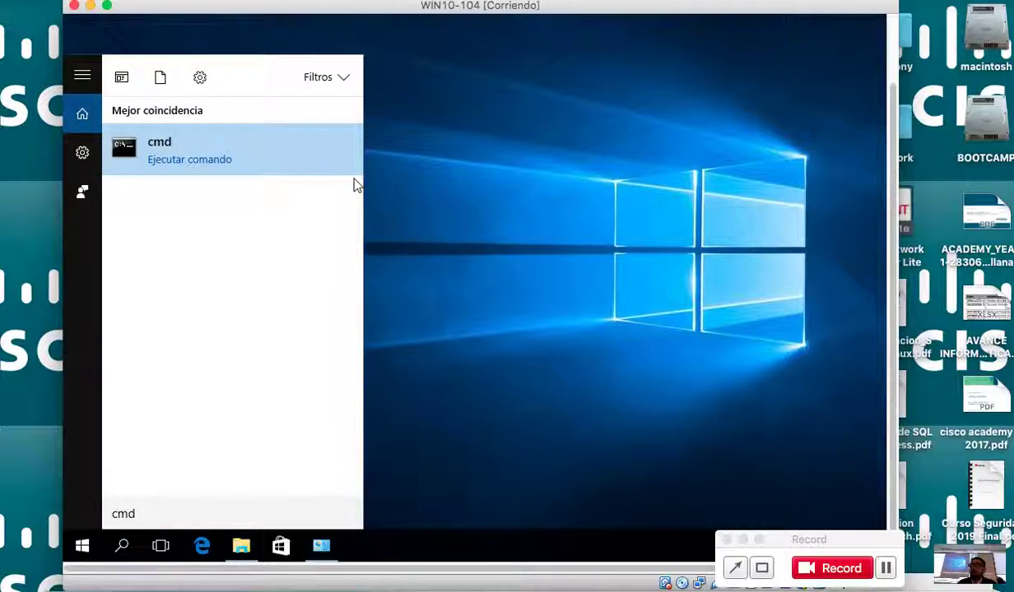
click(290, 164)
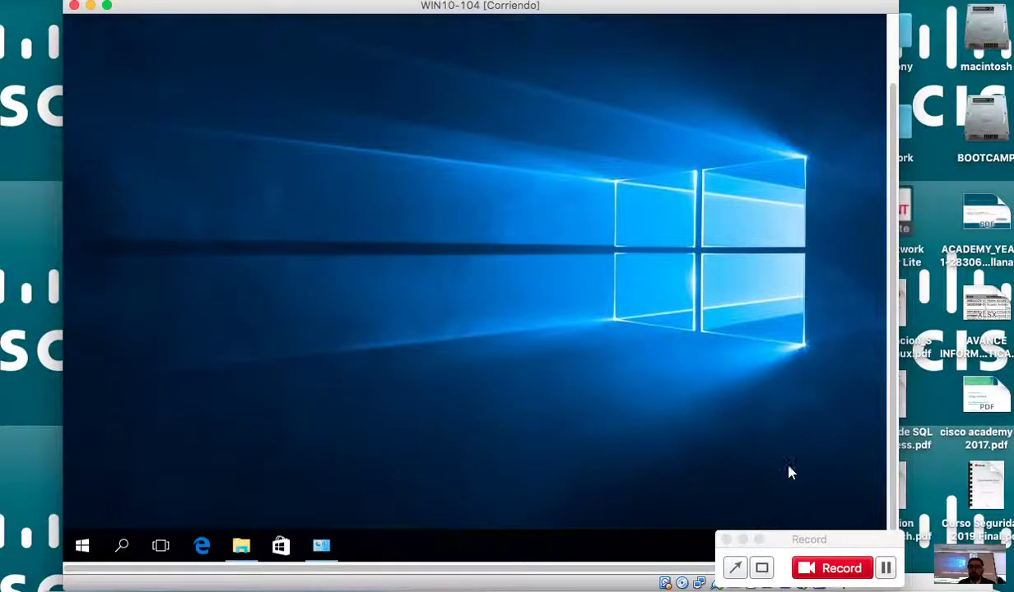
click(885, 563)
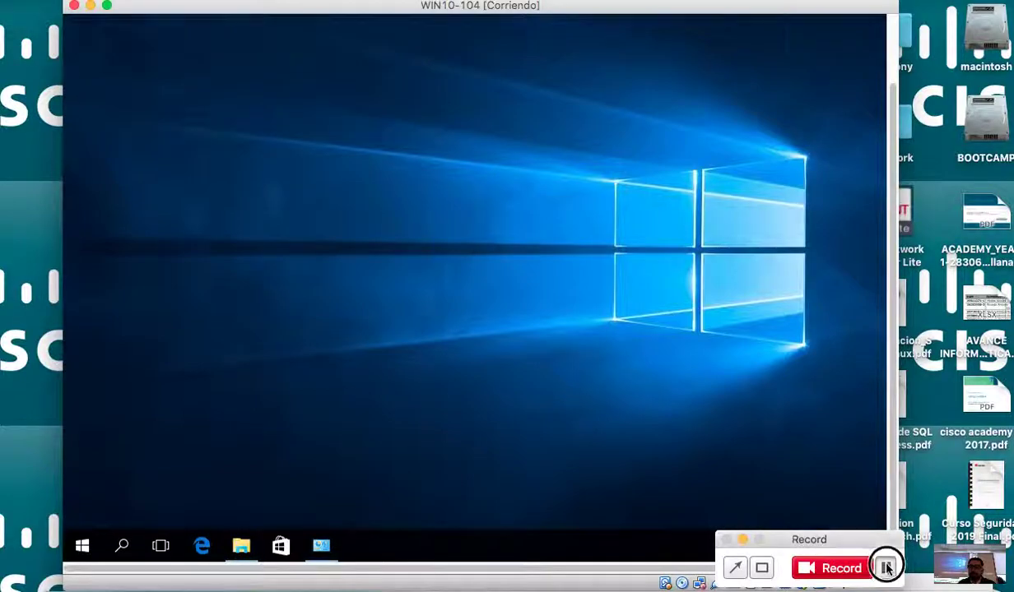
Run ipconfig to show IPv4 10.100.0.144, mask 255.255.192.0, gateway 10.100.0.1.
click(893, 119)
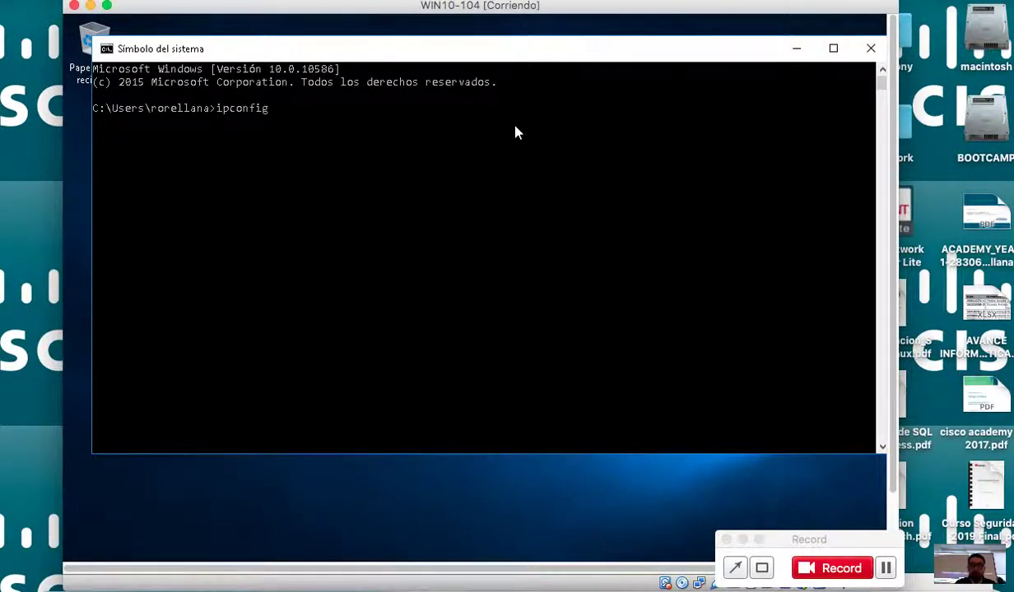
text(ipconfig)
key(Return)
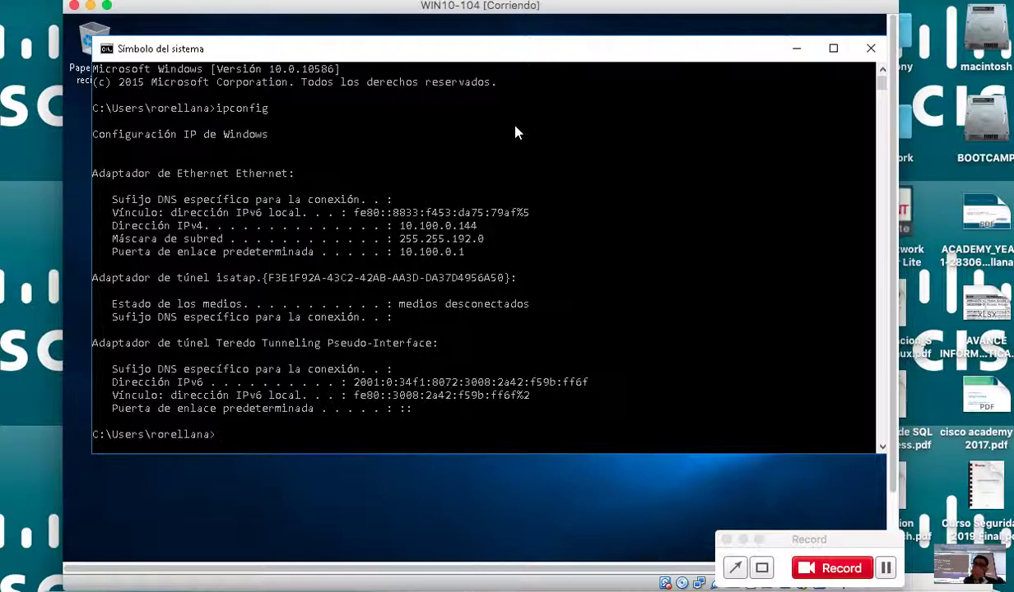
drag(611, 10, 642, 31)
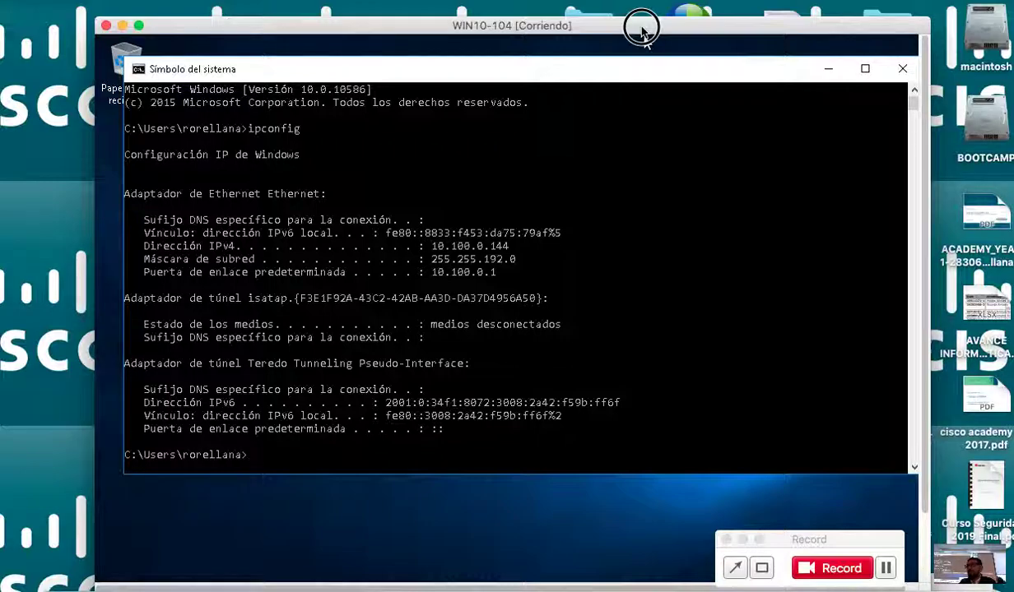
Start the WIN7-104 virtual machine and dismiss the keyboard-capture notice.
drag(640, 27, 475, 46)
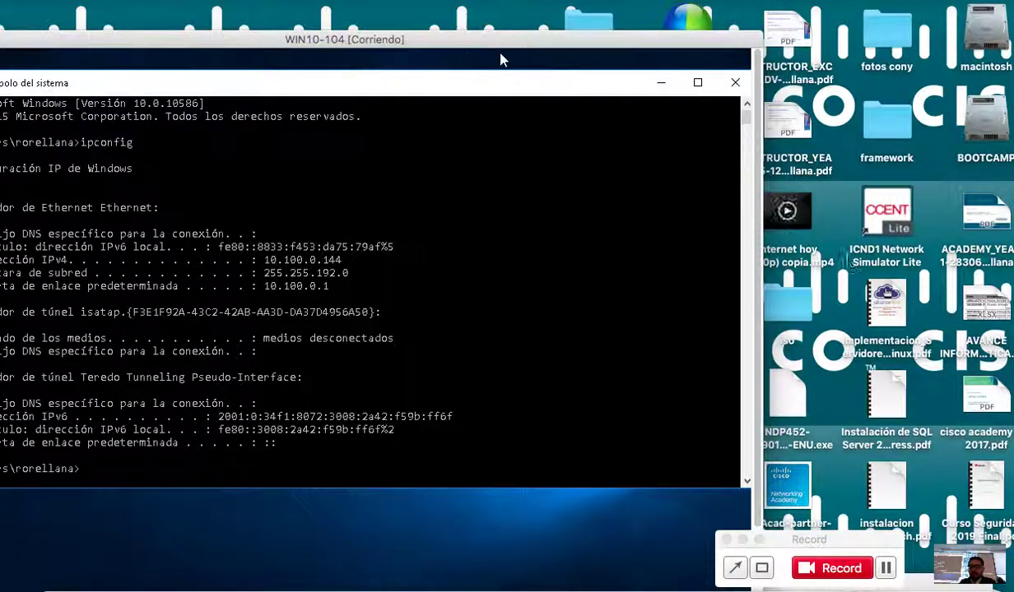
drag(746, 546, 840, 196)
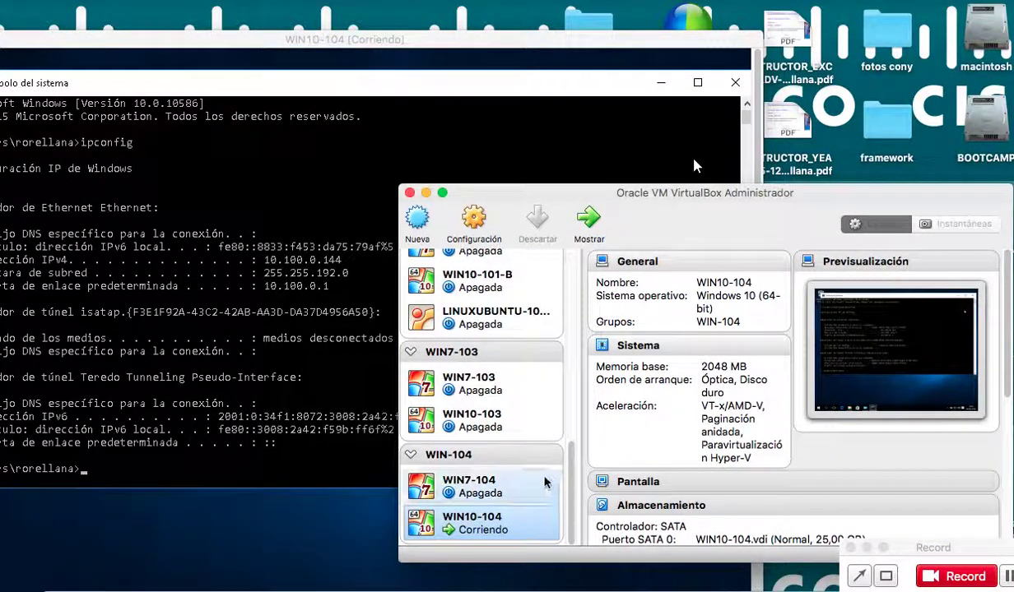
click(481, 486)
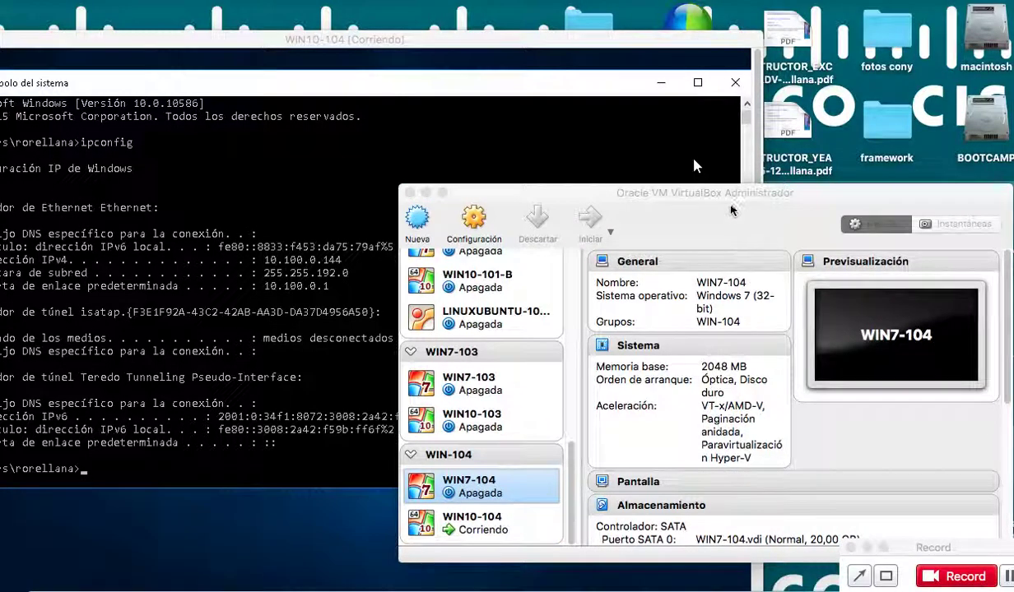
drag(712, 195, 821, 483)
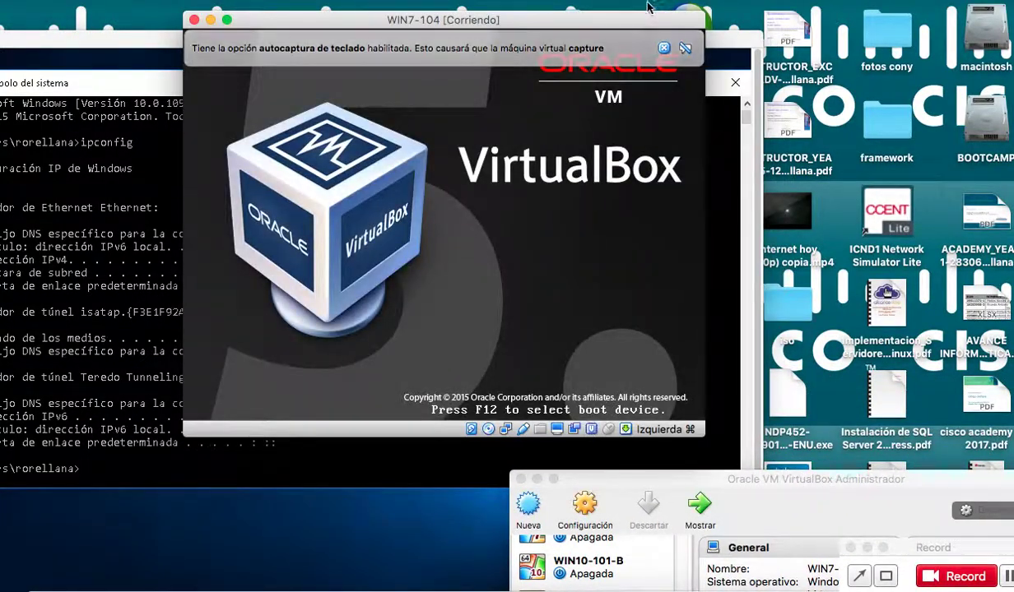
click(664, 48)
drag(575, 25, 802, 99)
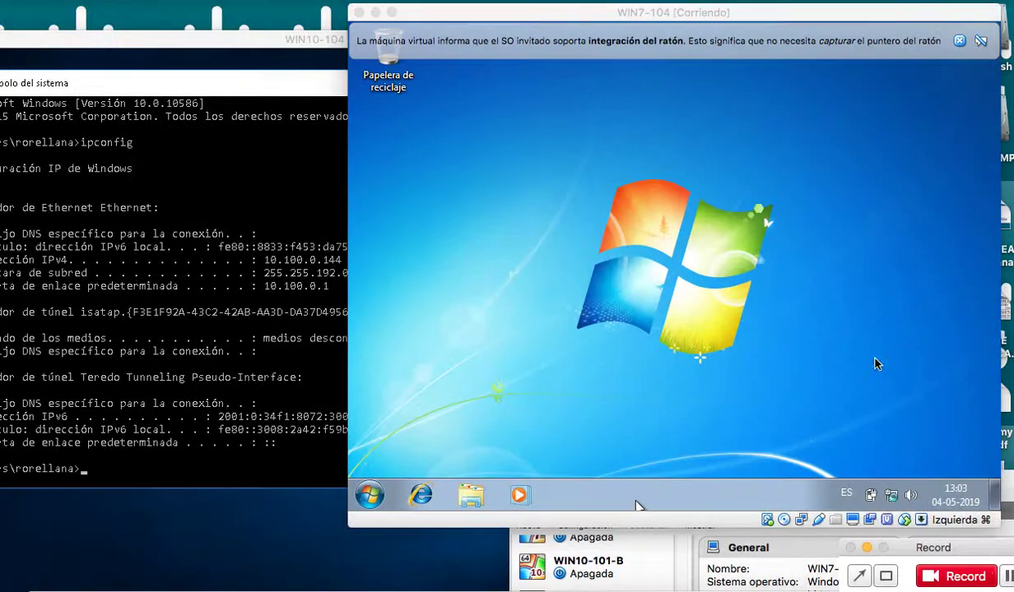
From Equipo's properties, set Windows 7 visual effects to best performance.
click(638, 505)
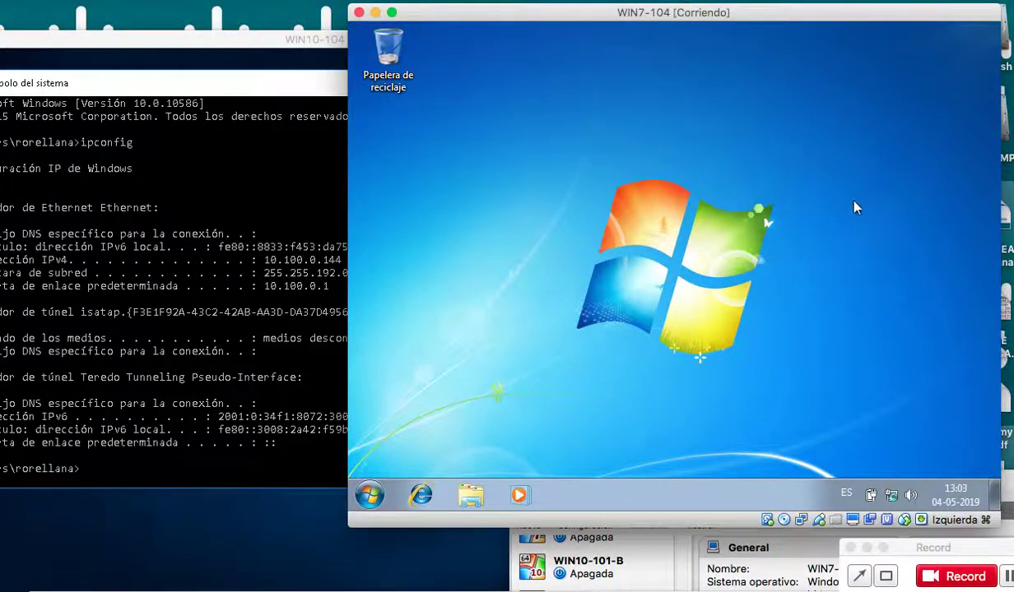
click(370, 495)
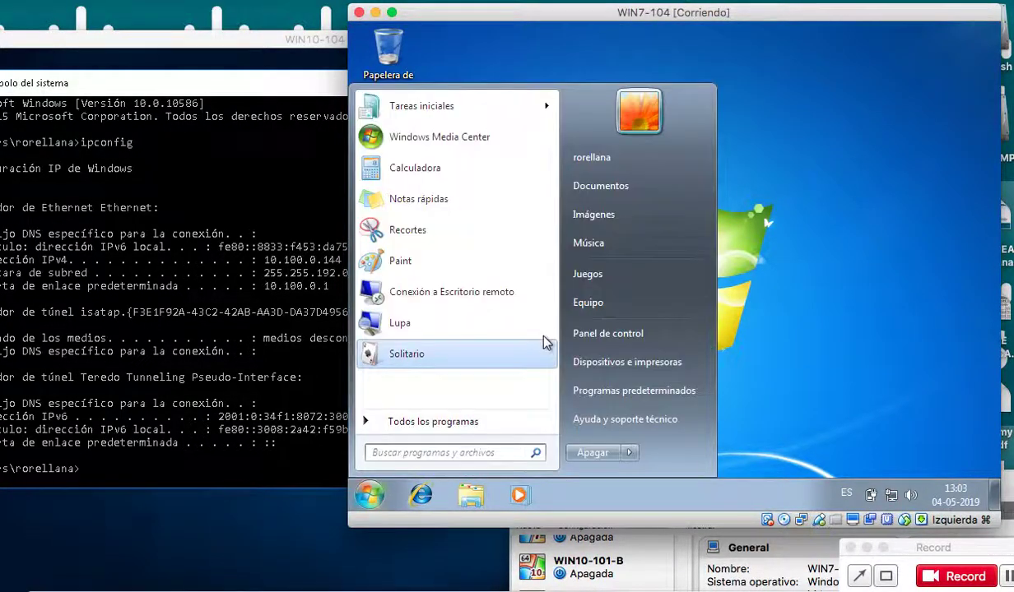
right_click(588, 303)
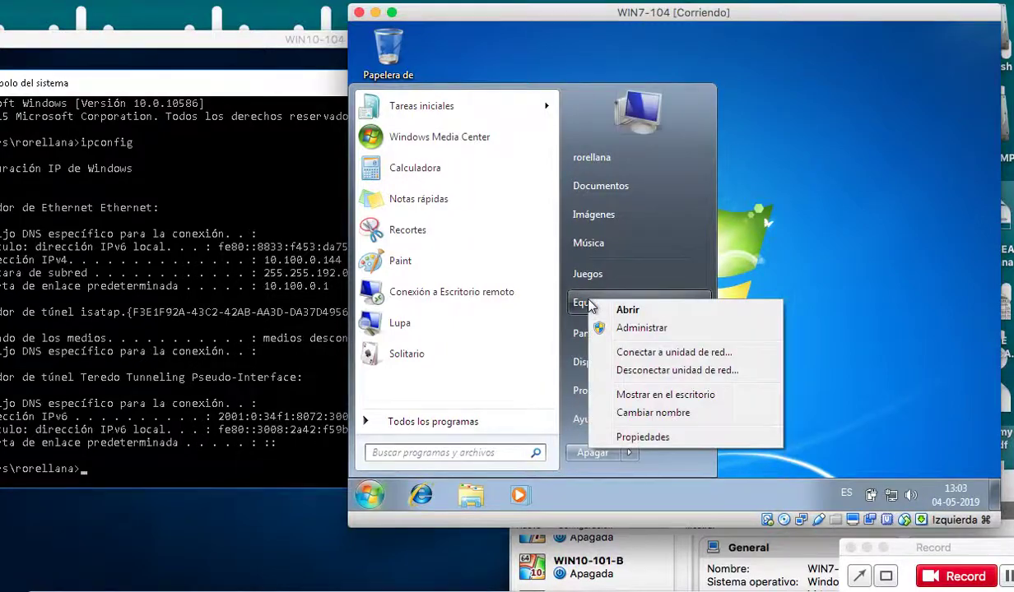
click(629, 438)
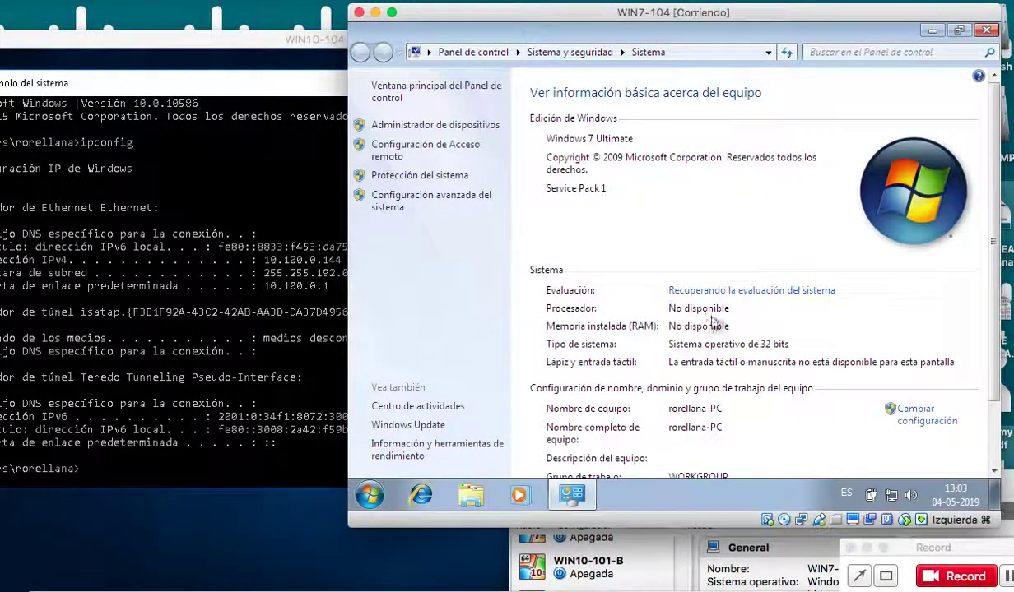
click(486, 200)
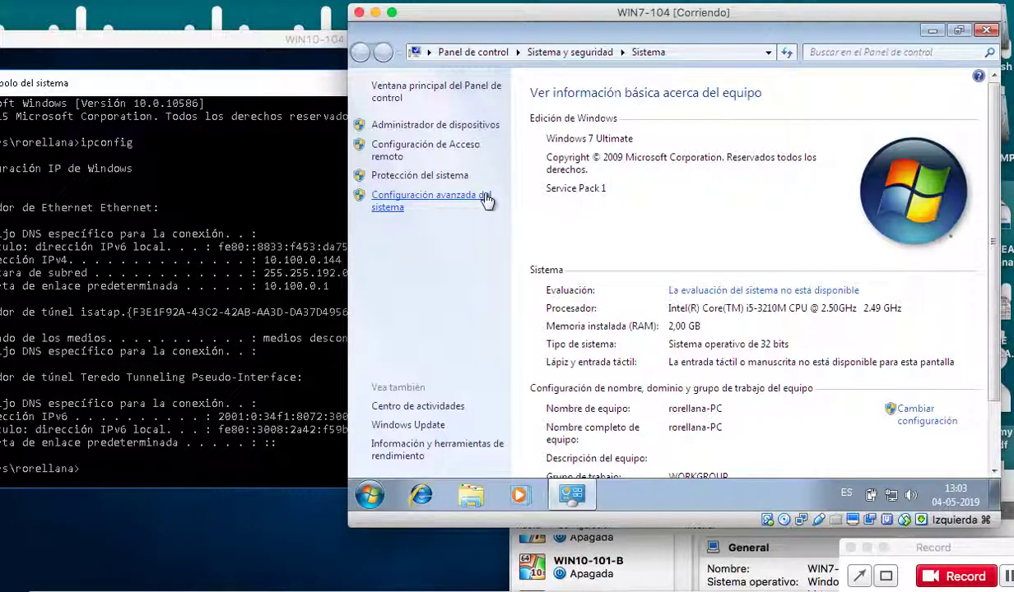
click(486, 200)
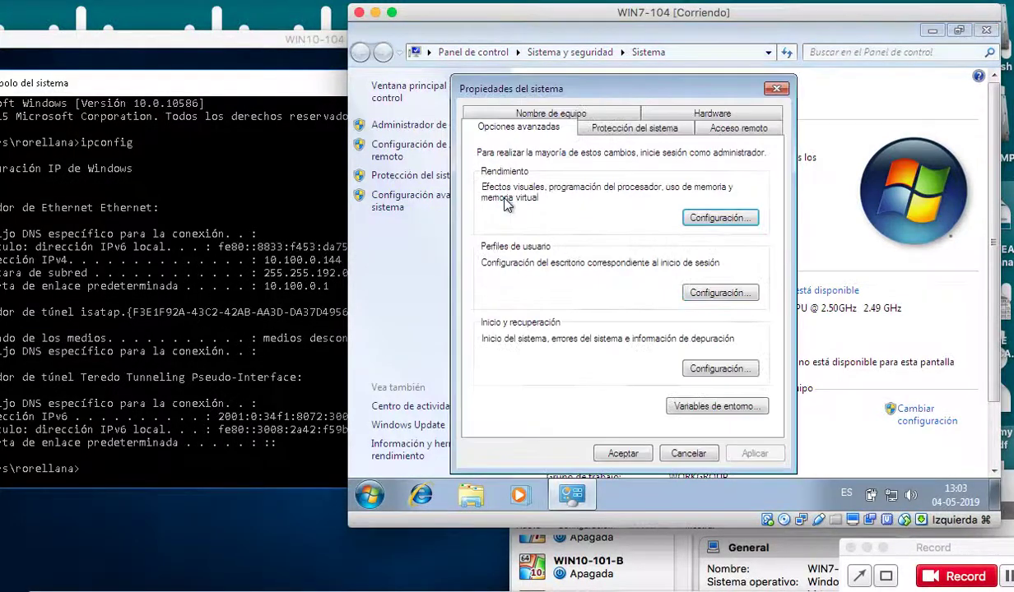
click(720, 217)
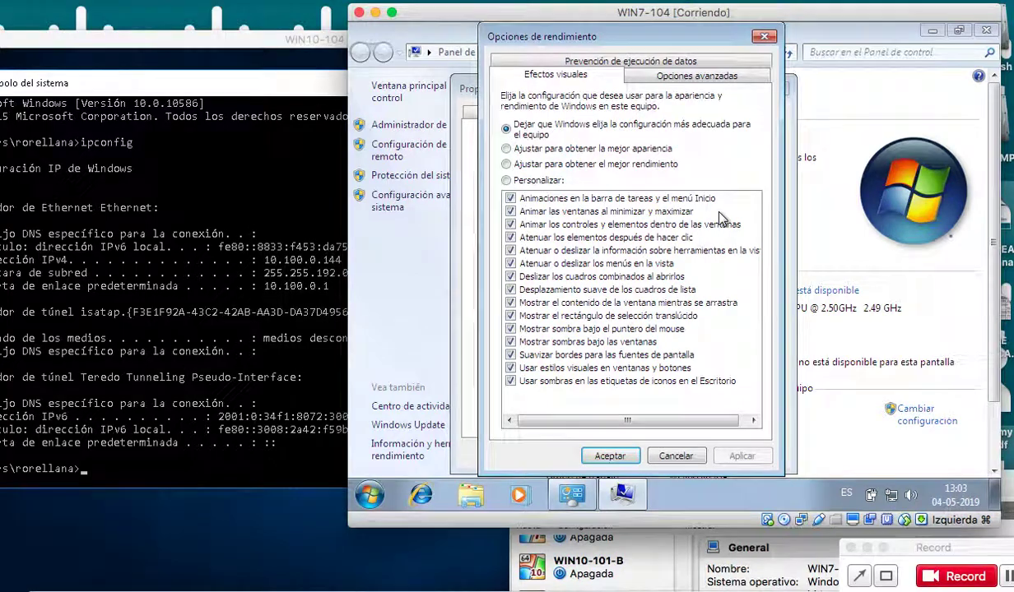
click(654, 164)
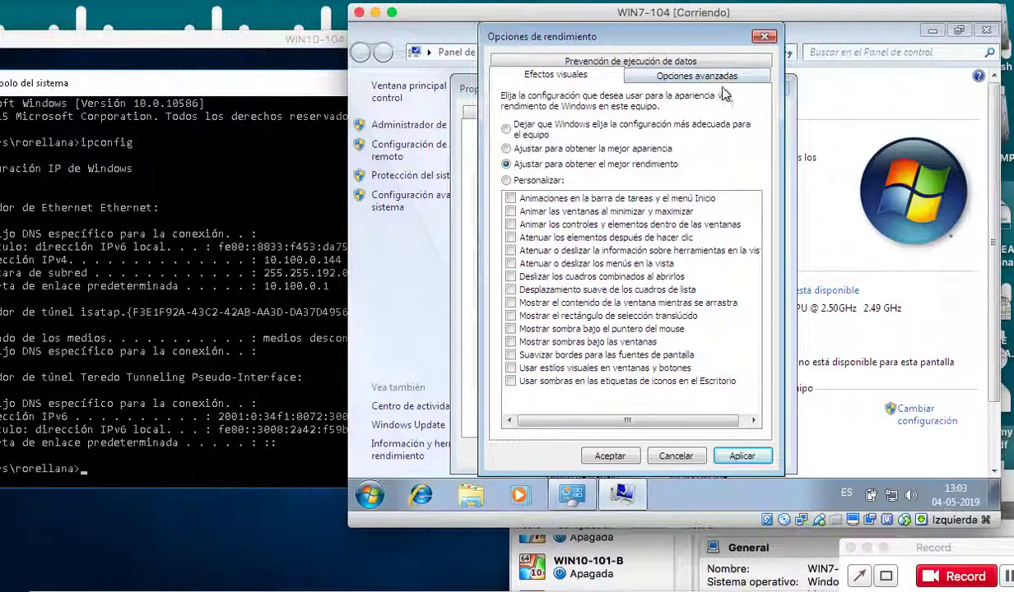
click(745, 455)
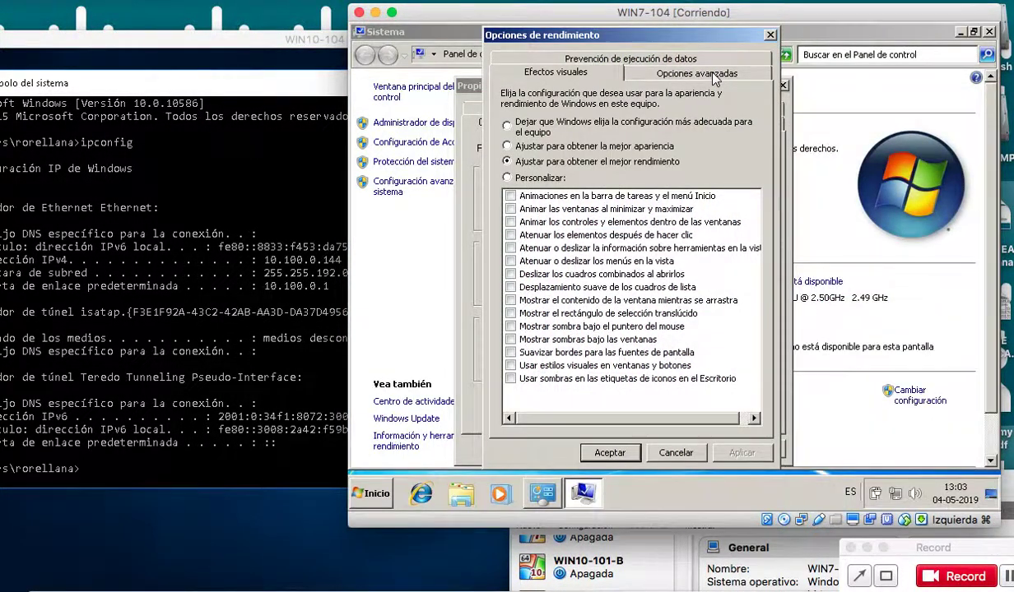
Give drive C a custom paging file of 1024–2048 MB instead of automatic management.
click(713, 74)
click(725, 261)
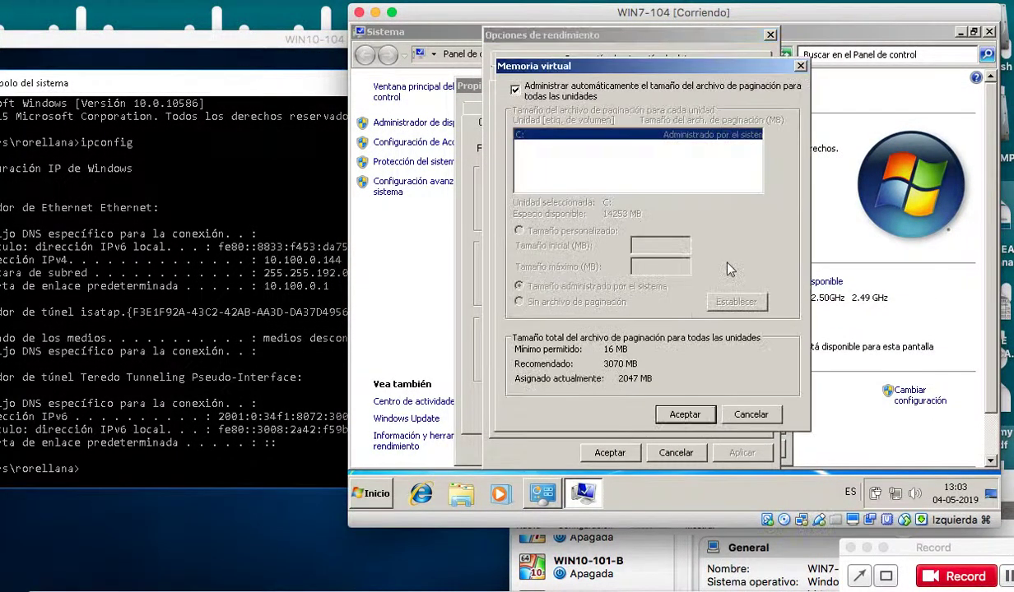
click(586, 95)
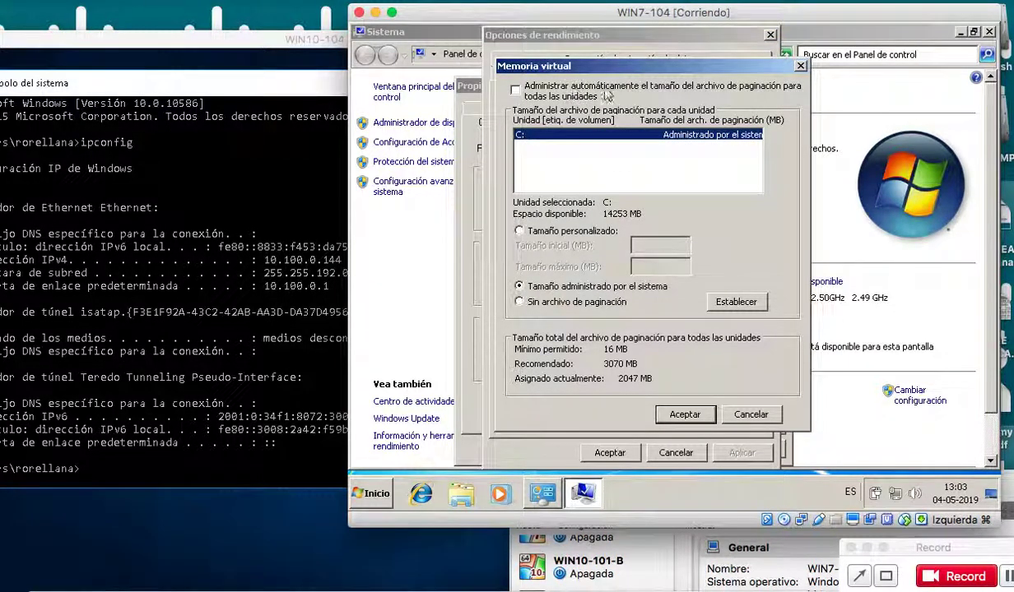
key(Escape)
key(Escape)
key(Escape)
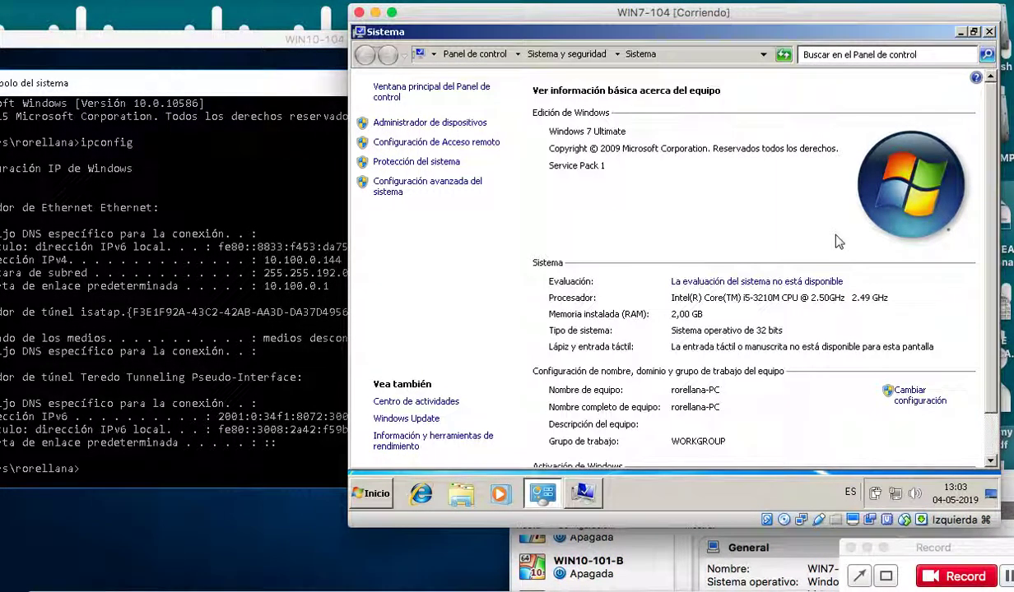
click(584, 492)
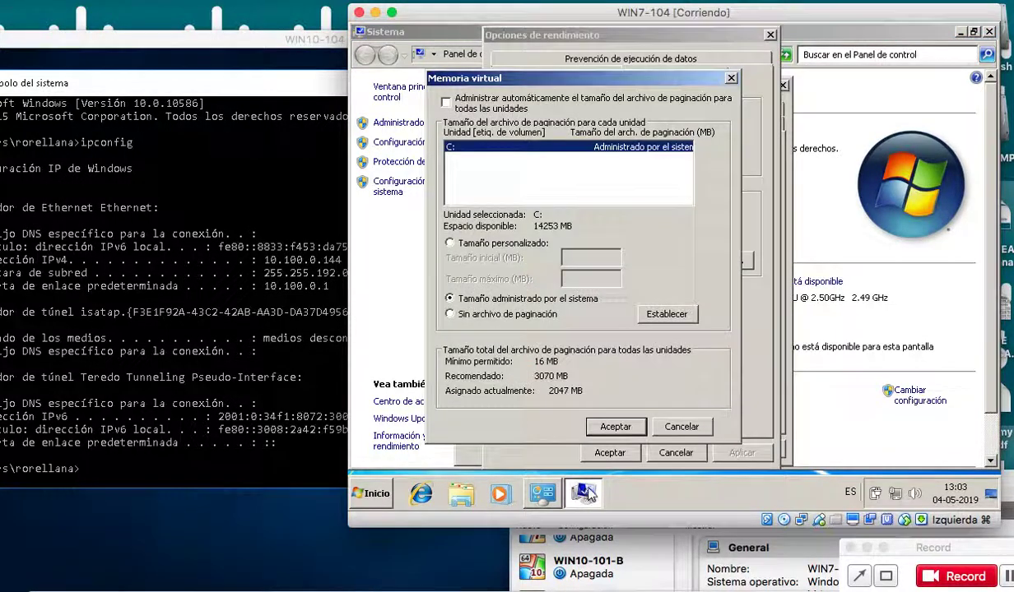
click(496, 244)
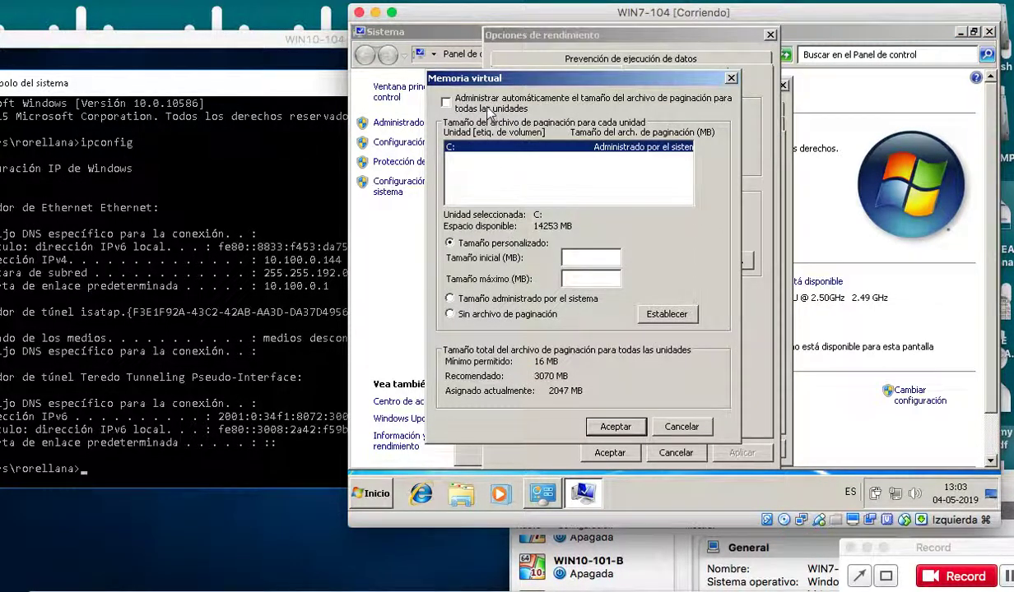
click(586, 257)
text(1024)
key(Tab)
text(204)
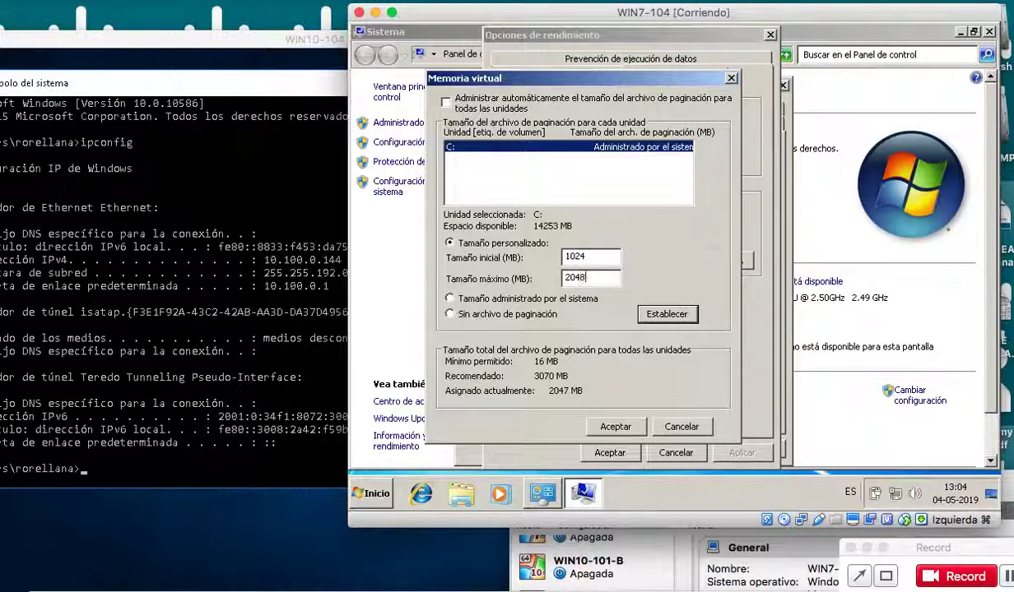
click(671, 317)
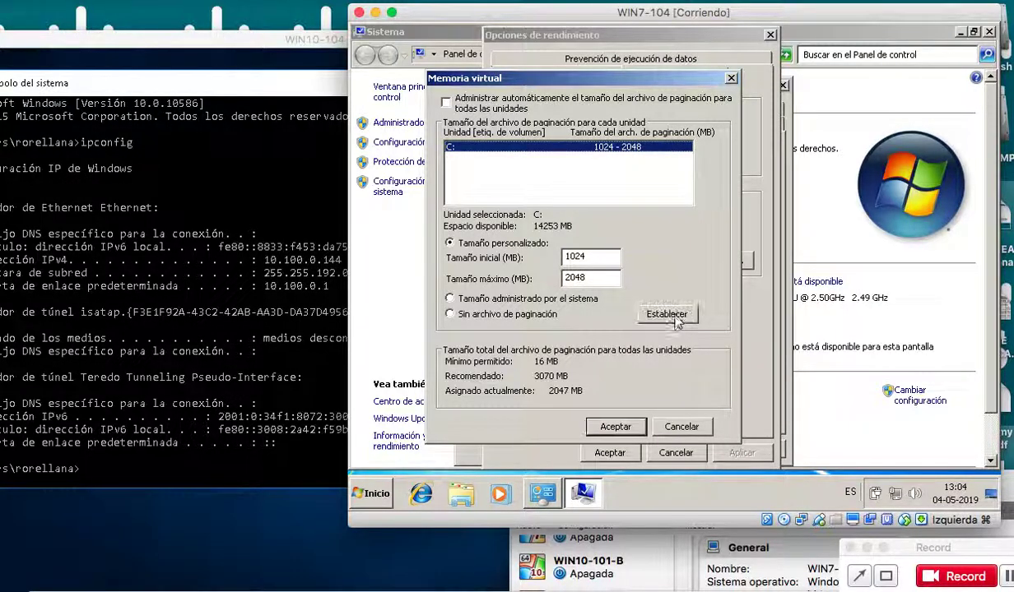
click(614, 427)
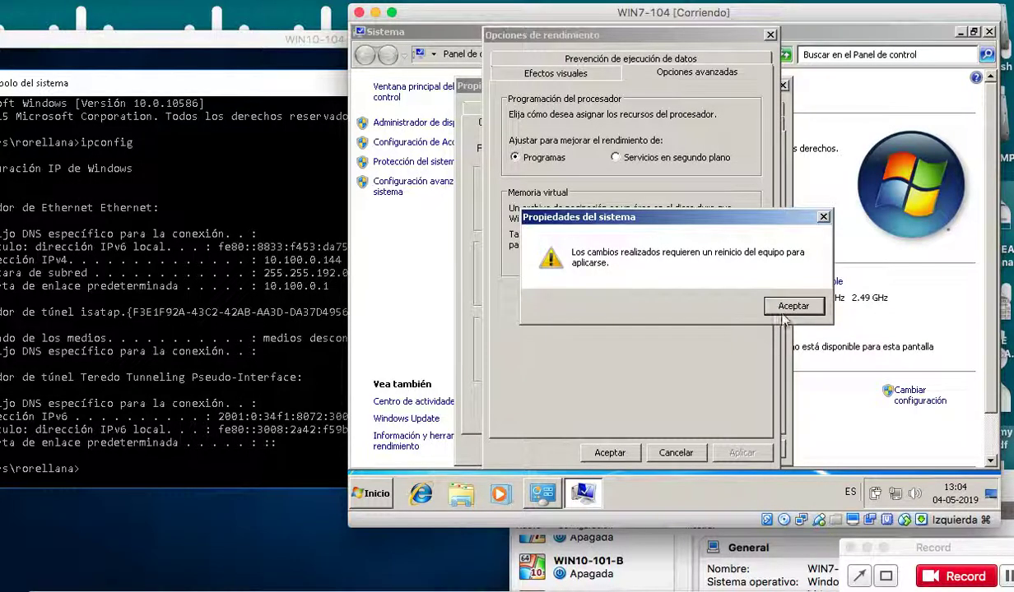
click(788, 303)
Apply the performance changes, close System Properties, and postpone the restart.
click(736, 453)
click(613, 452)
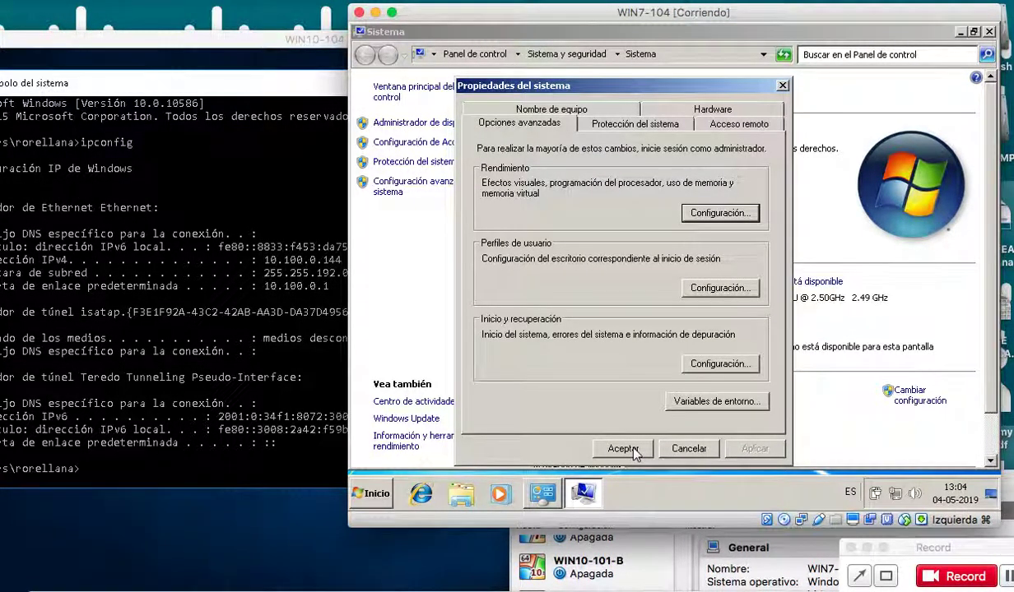
click(630, 450)
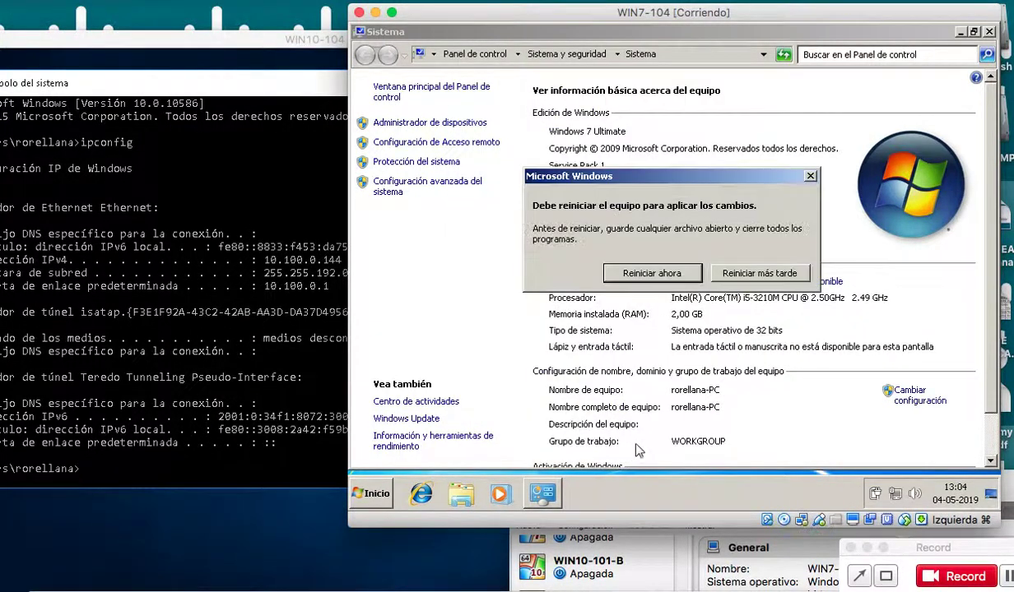
click(709, 280)
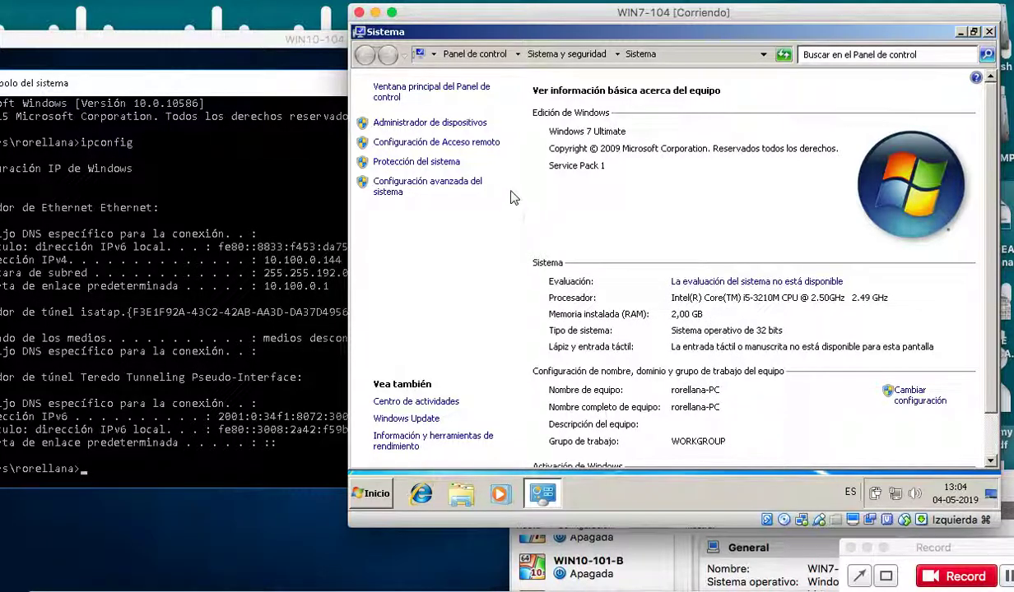
Reopen System Properties and enter a computer description on the computer name tab.
click(480, 187)
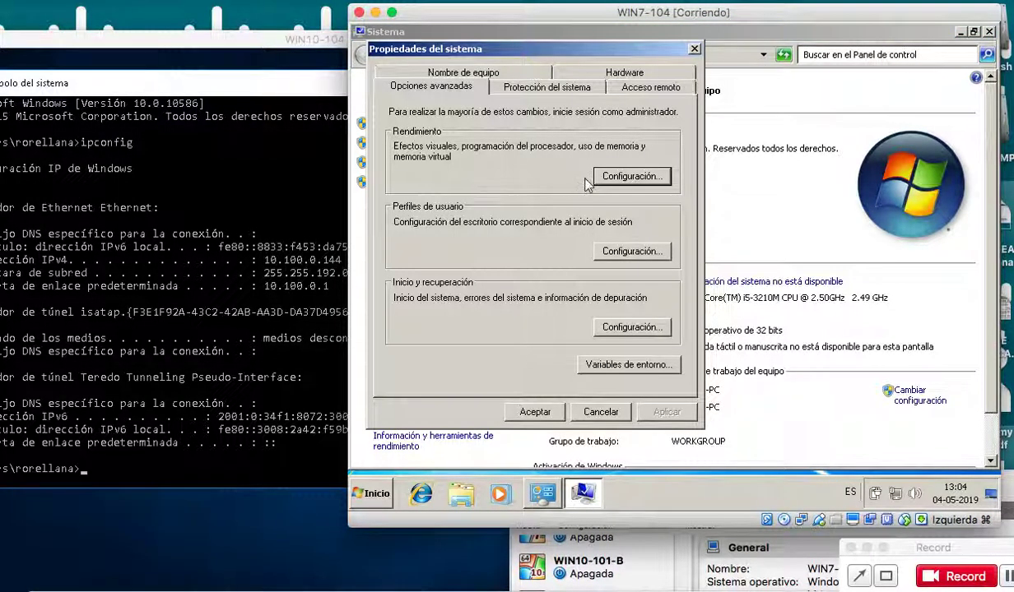
click(522, 79)
click(549, 147)
text(o)
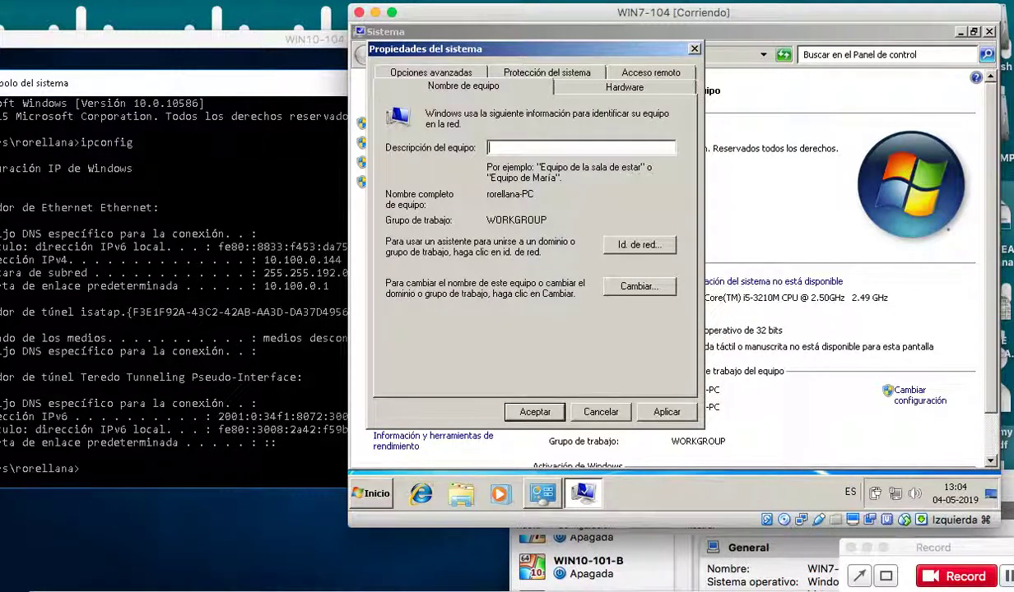
text(orellana2)
click(640, 287)
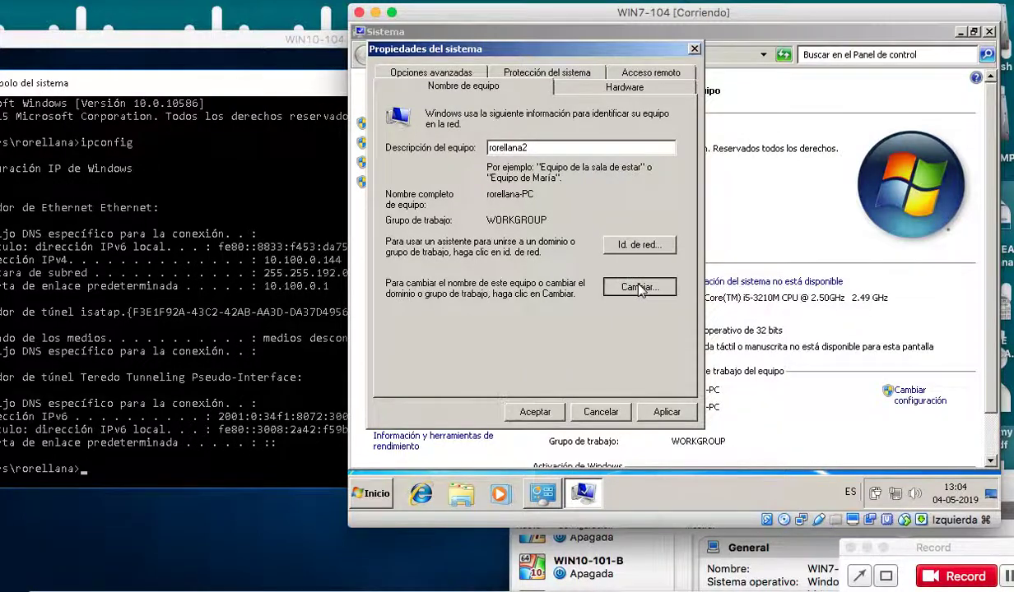
drag(489, 162, 339, 159)
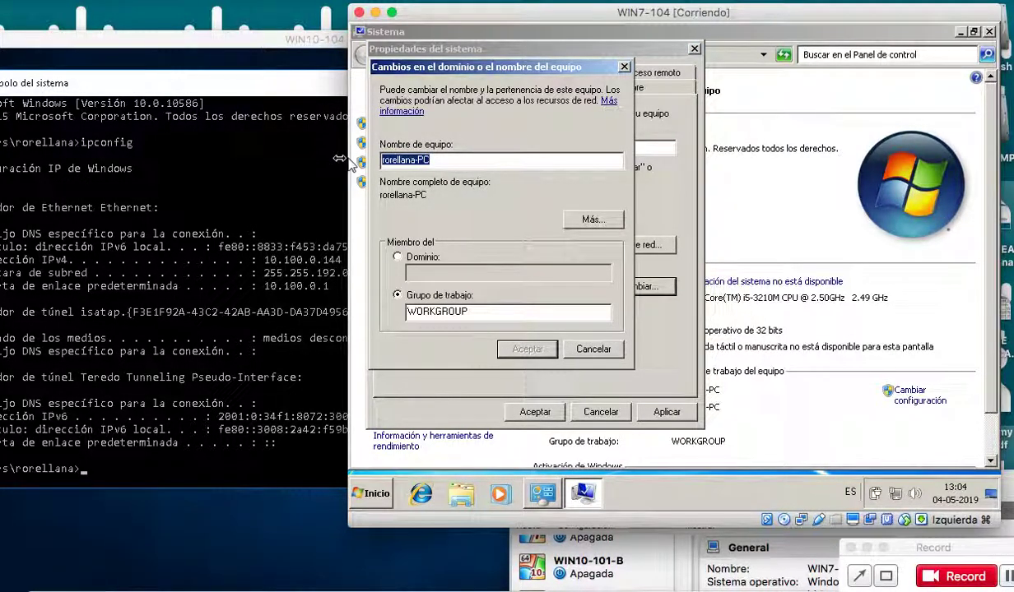
text(rorellana2)
drag(478, 310, 344, 311)
text(ITESSENTIAL)
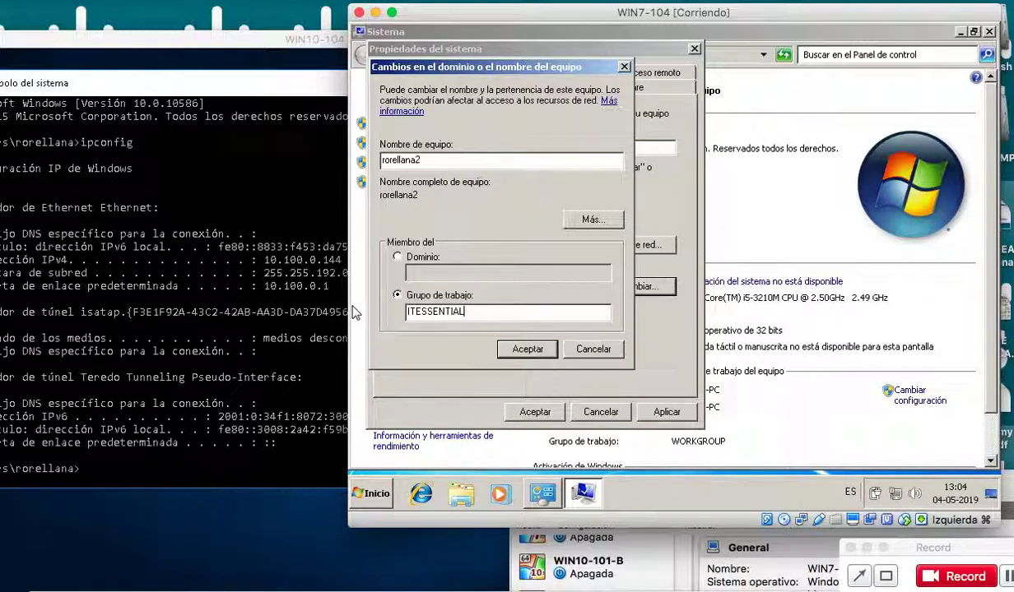
click(527, 348)
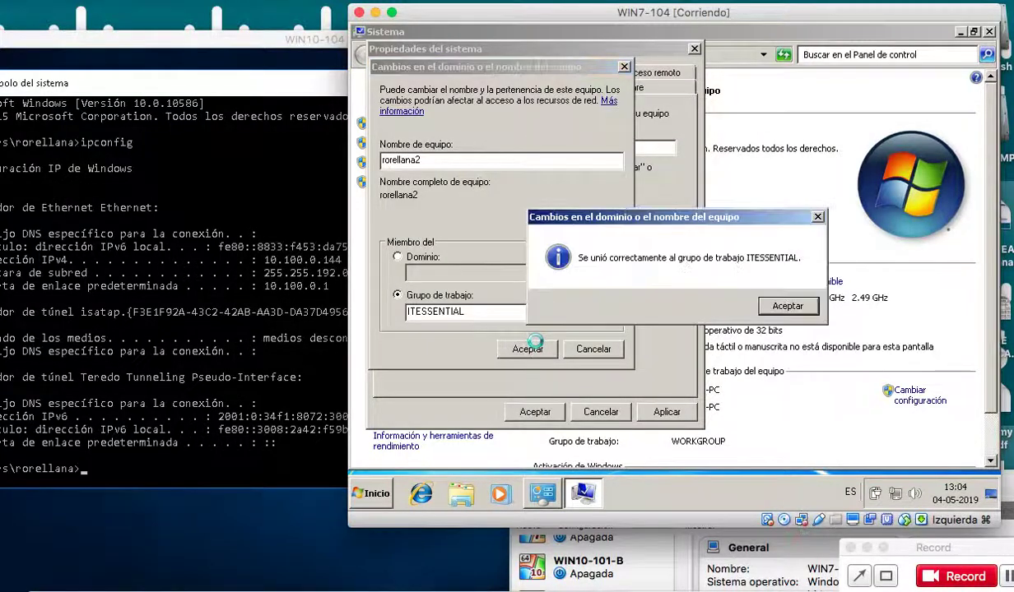
click(768, 313)
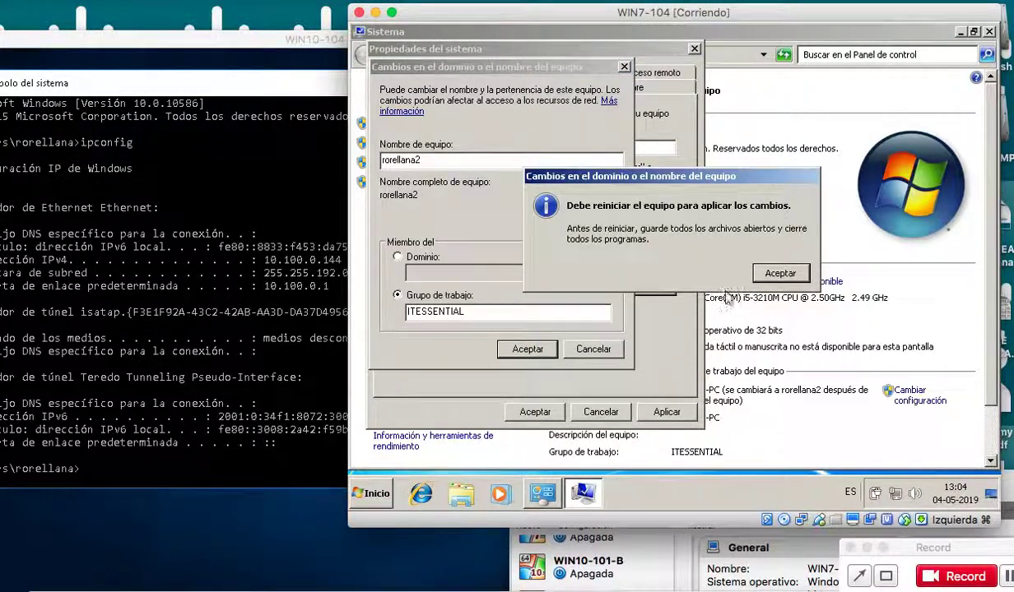
click(774, 274)
click(663, 412)
click(650, 273)
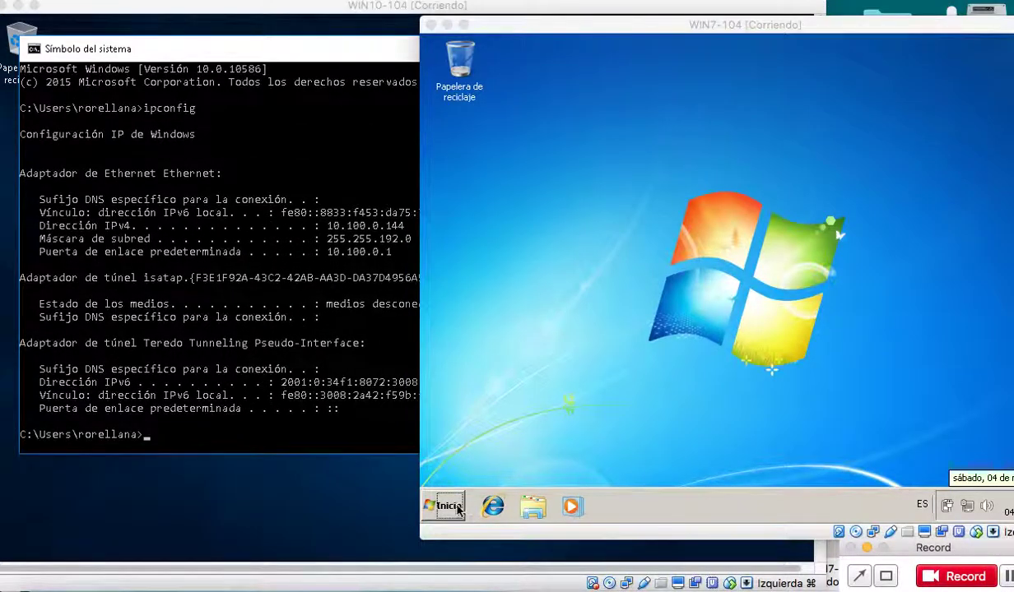
Launch the Command Prompt by searching cmd in the Windows 7 Start menu.
click(446, 500)
click(449, 505)
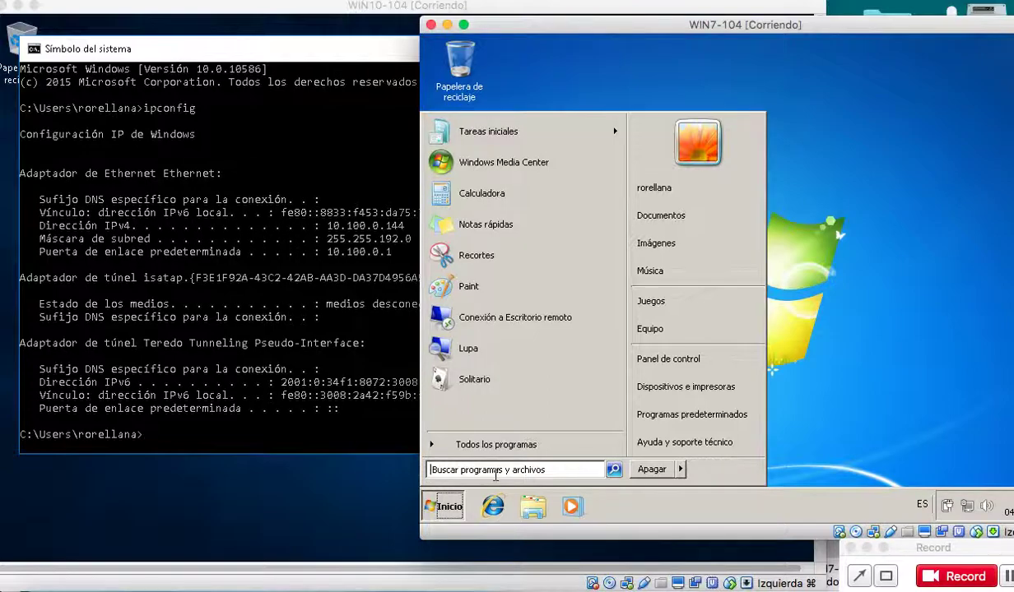
text(cmd)
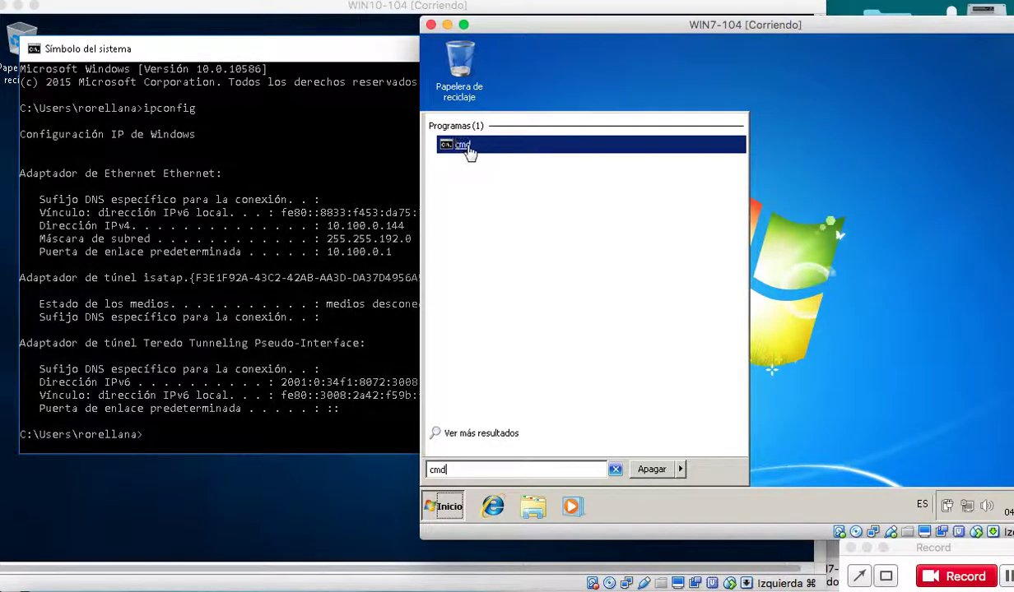
click(466, 150)
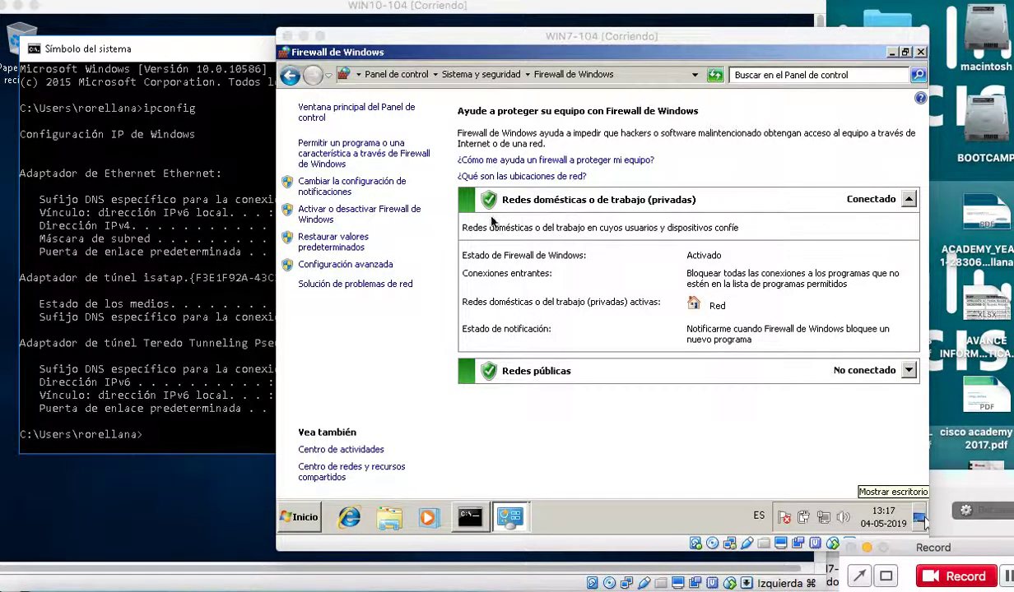
Turn Windows Firewall off for private and public networks, then close Control Panel.
click(318, 220)
click(319, 219)
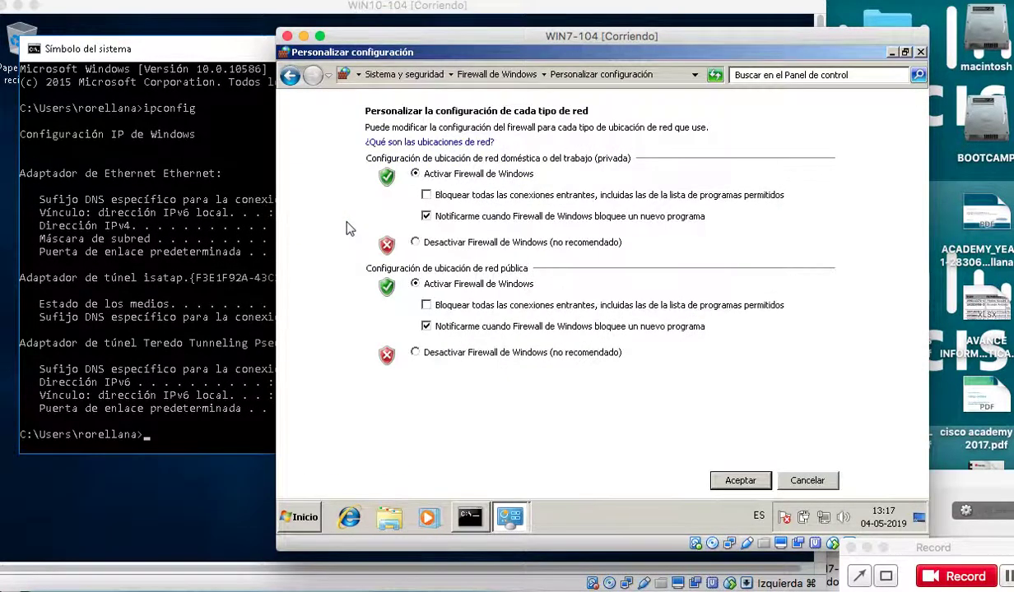
click(429, 245)
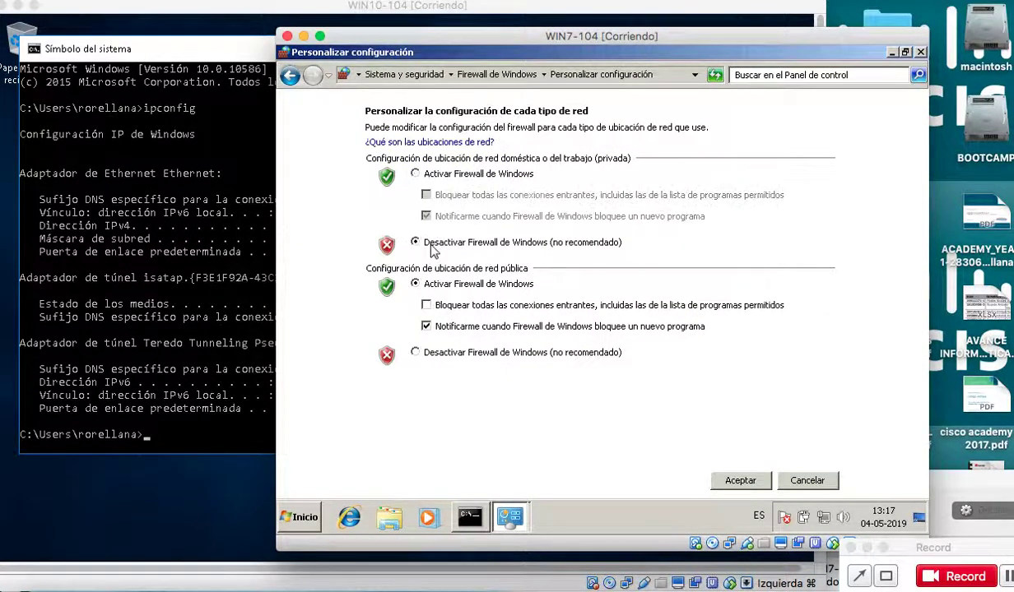
click(458, 353)
click(741, 483)
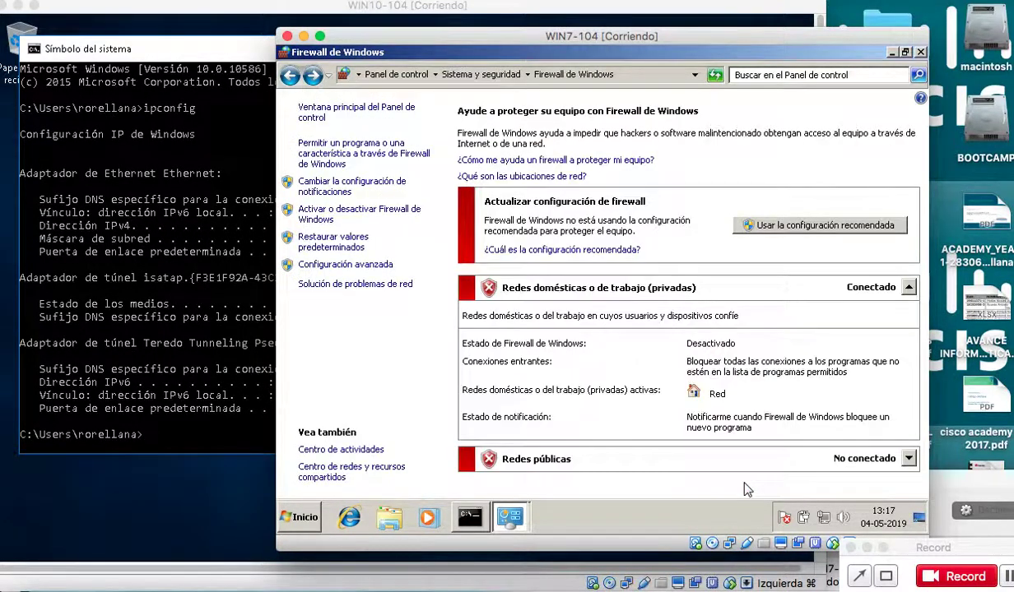
click(920, 52)
click(920, 52)
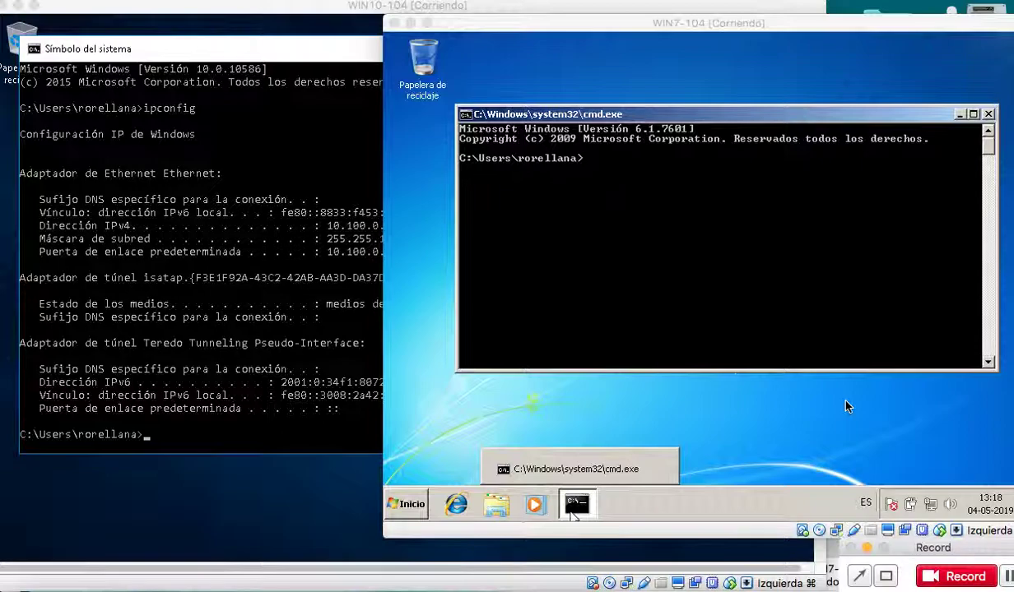
Ping 10.100.0.144 from Windows 7, getting 4 of 4 replies with 0% loss.
drag(625, 39, 702, 36)
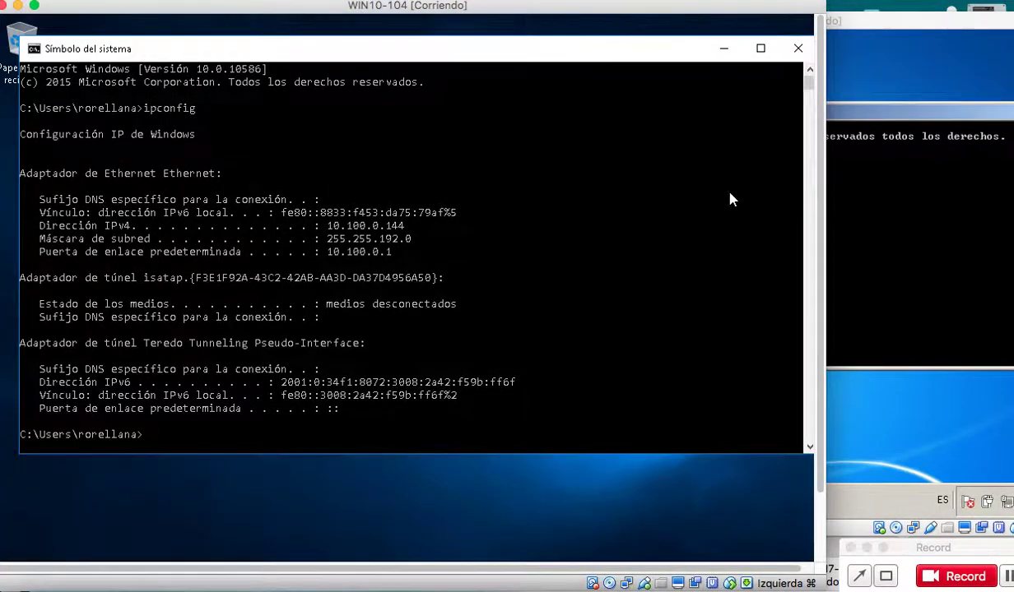
text(pin)
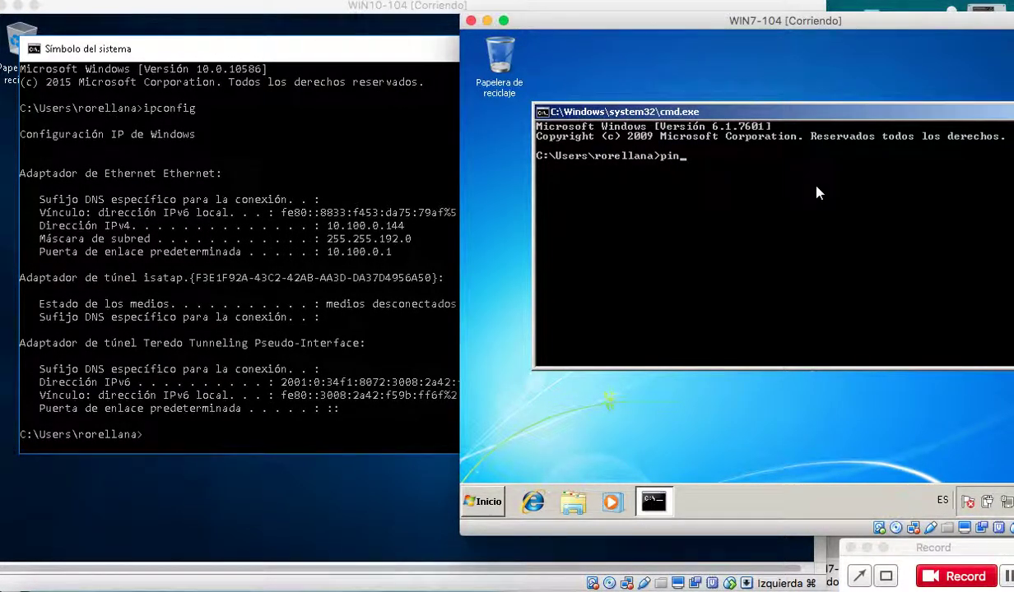
text(g 10.100)
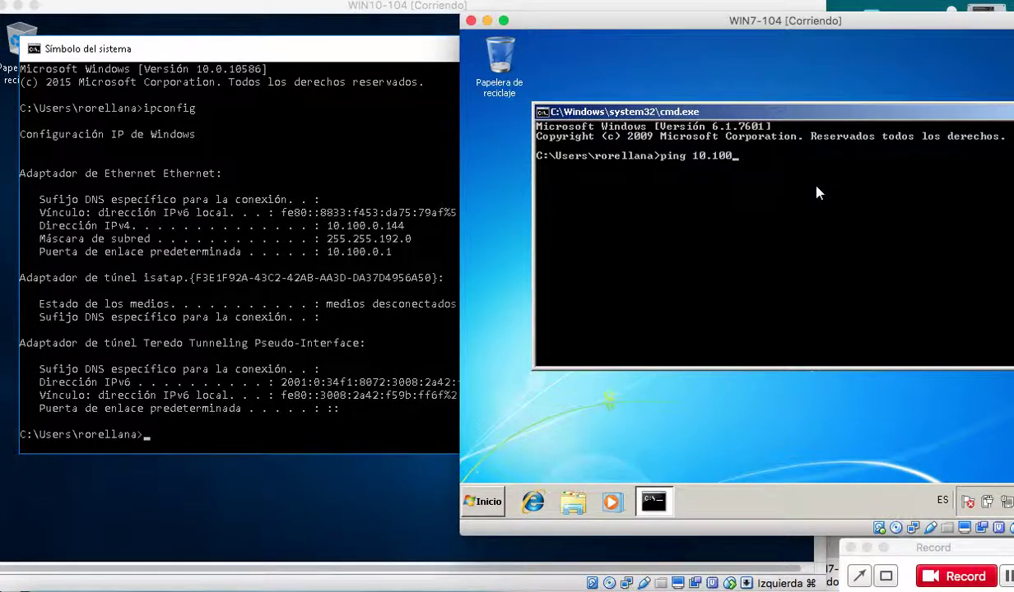
text(.0.144)
key(Return)
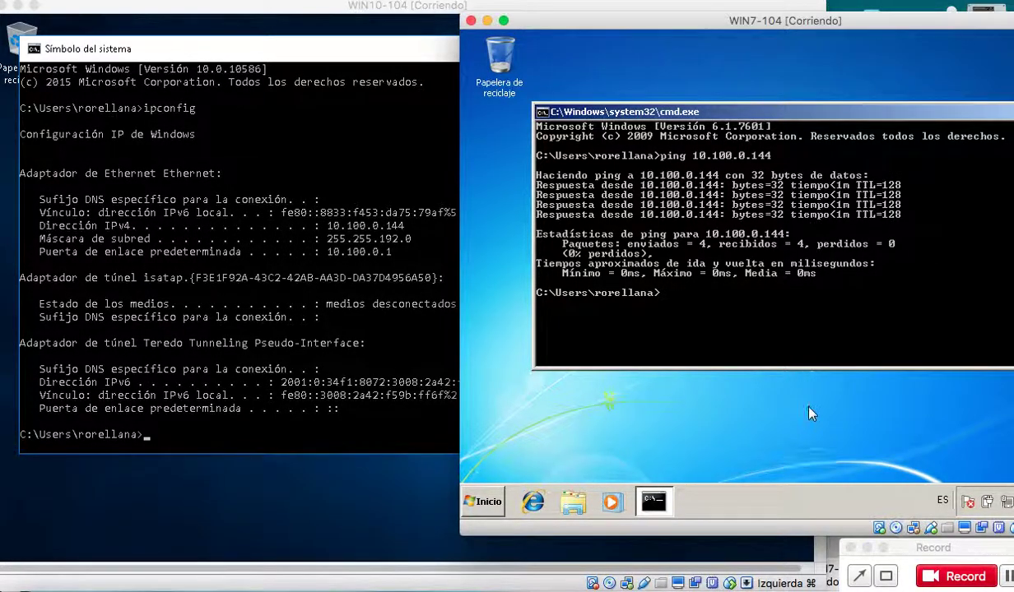
click(846, 322)
Run net view twice in Windows 7 to list the nine network computers, including both renamed VMs.
text(net view)
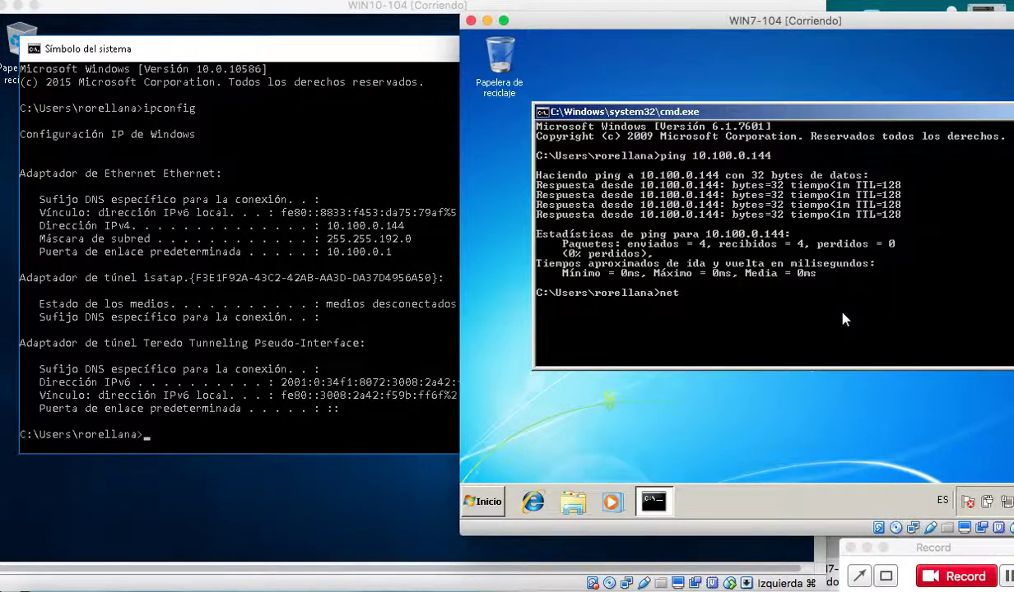
key(Return)
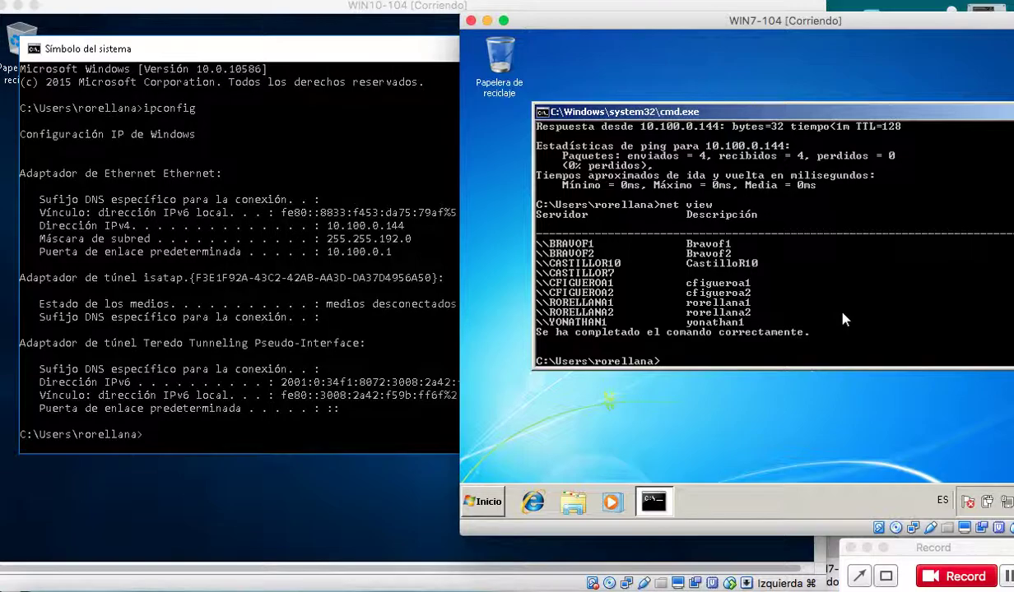
key(Up)
key(Return)
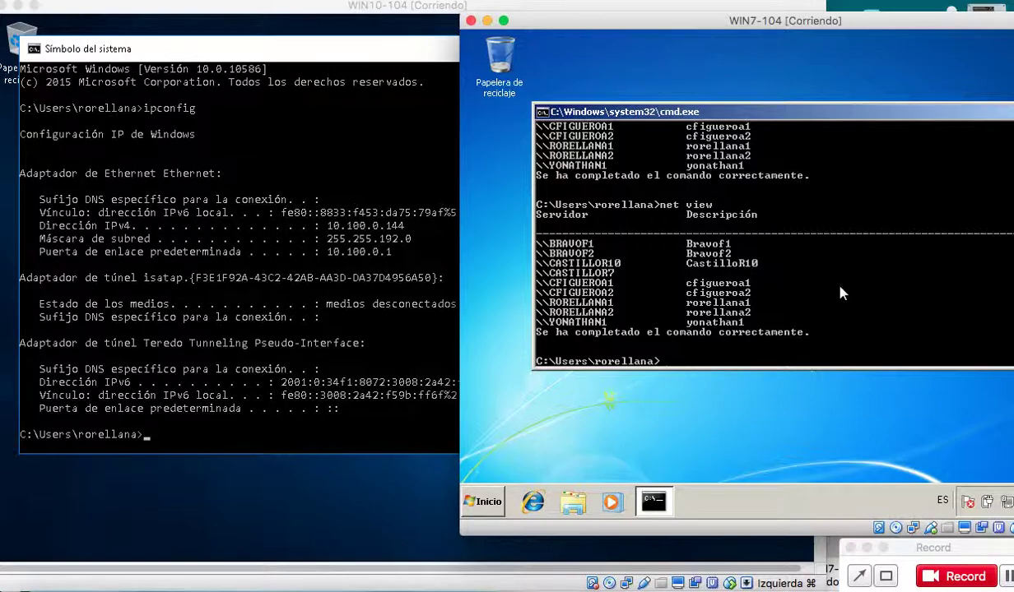
click(988, 554)
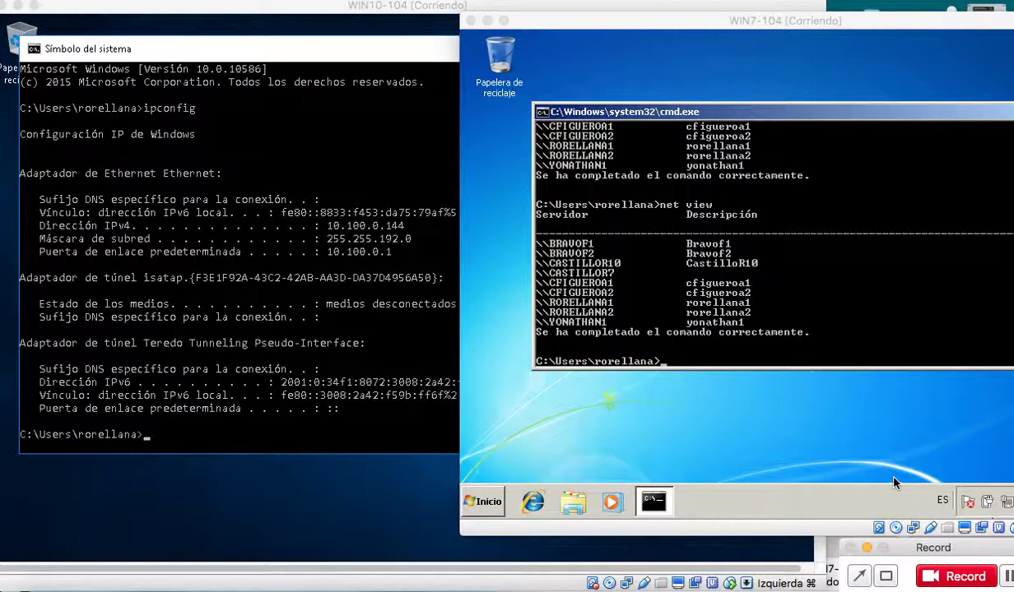
Run arp -a in the Windows 7 command prompt and scroll through the resulting ARP table.
click(821, 319)
text(arp -a)
key(Return)
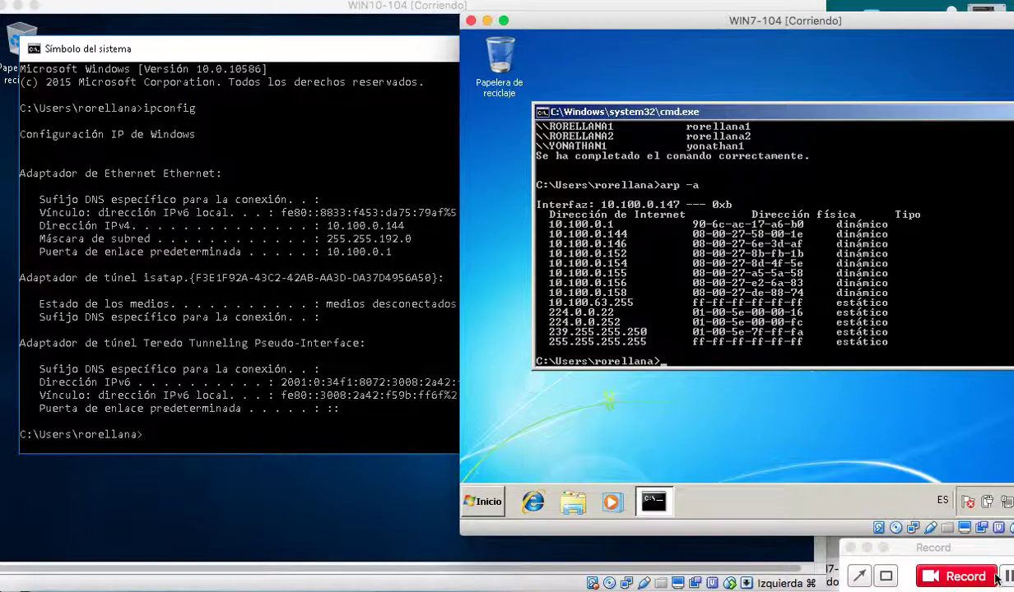
click(304, 200)
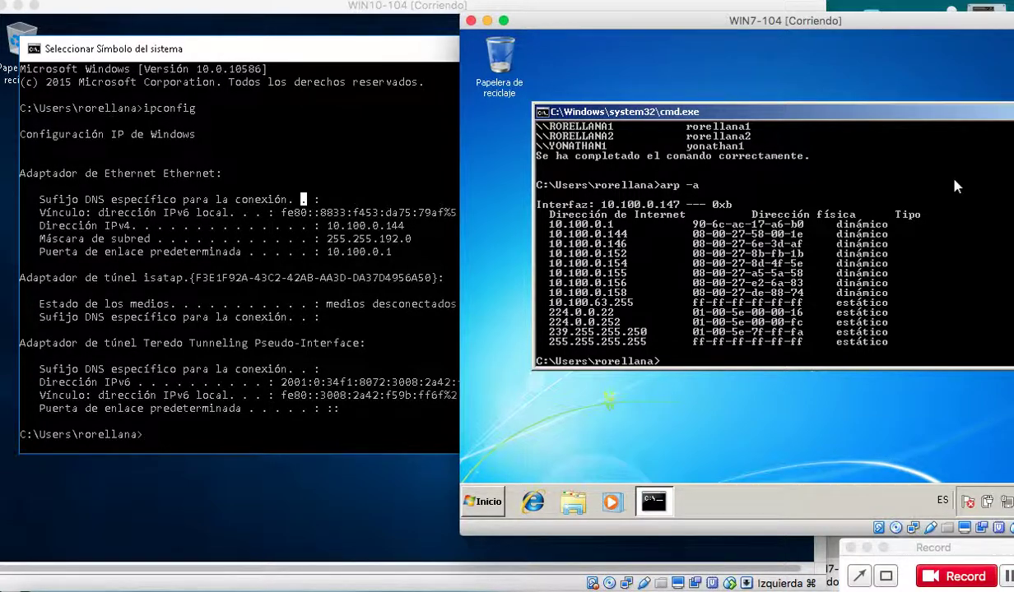
scroll(782, 181, down, 2)
scroll(722, 191, up, 4)
scroll(721, 188, up, 2)
scroll(720, 183, down, 8)
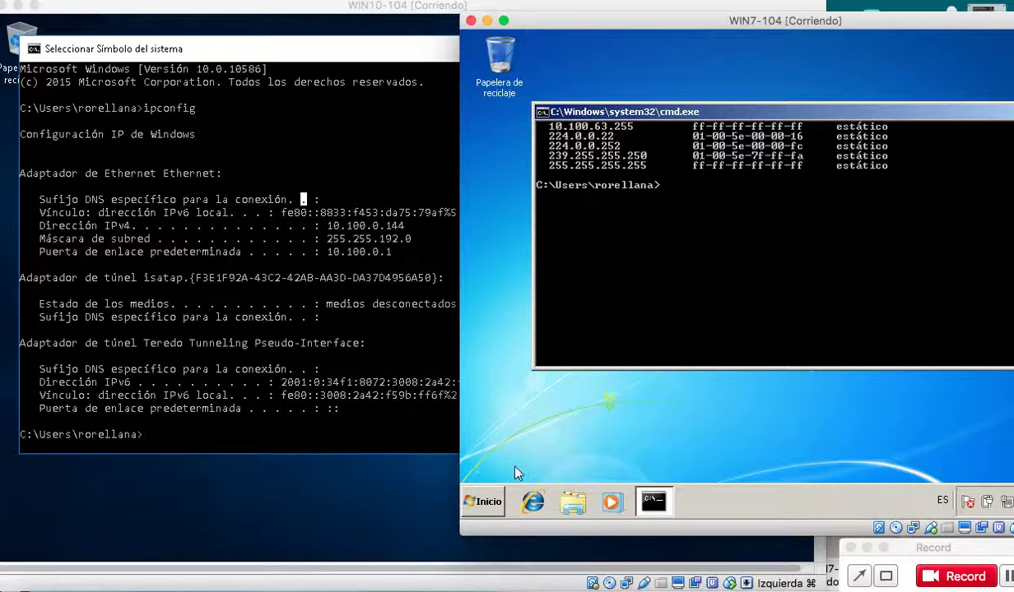
click(492, 504)
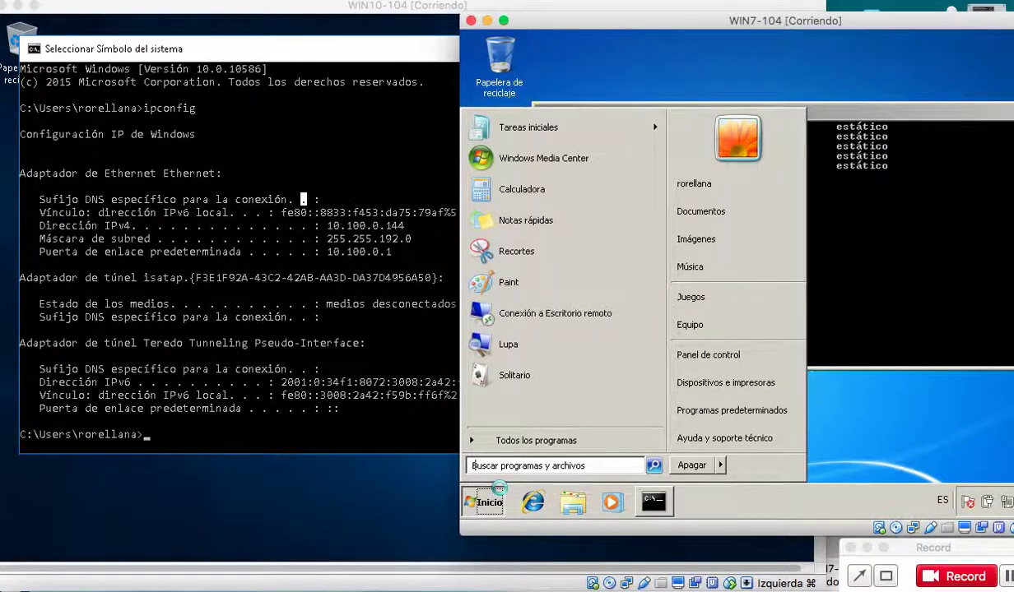
Search the Start menu for 'escri' and launch Conexión a Escritorio remoto.
text(esce)
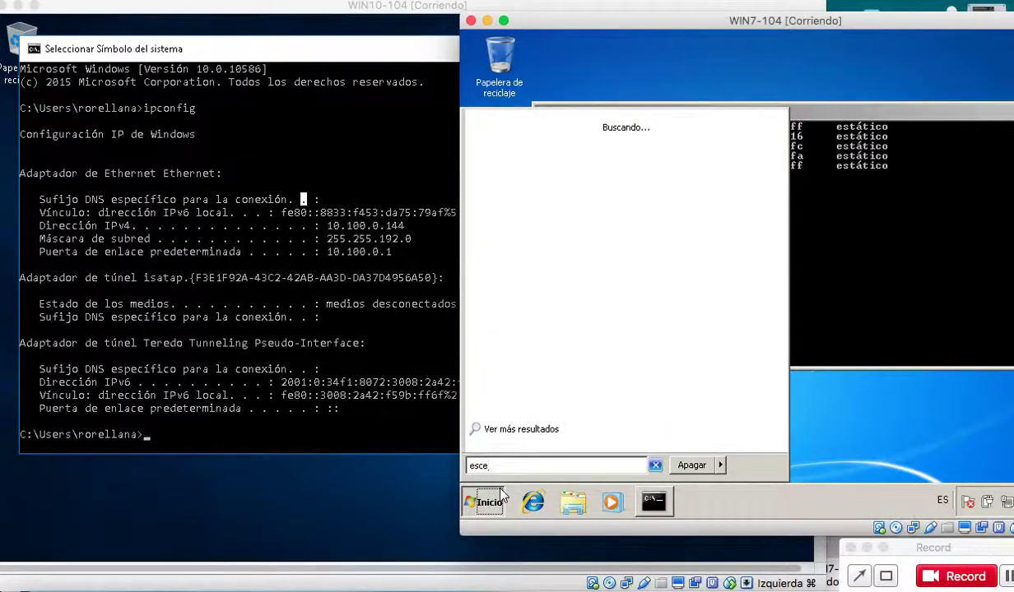
key(BackSpace)
text(ri)
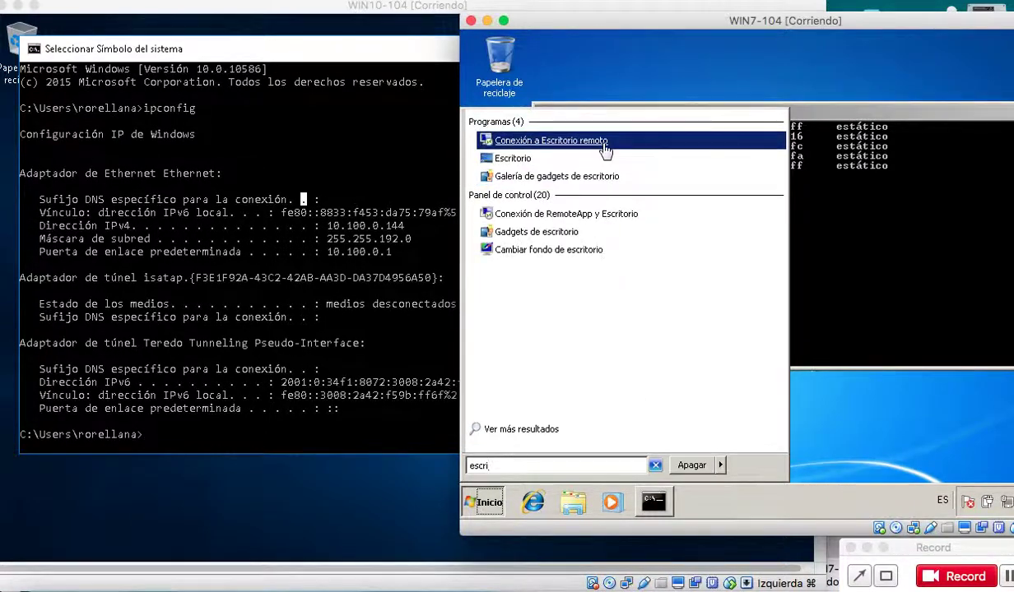
click(605, 145)
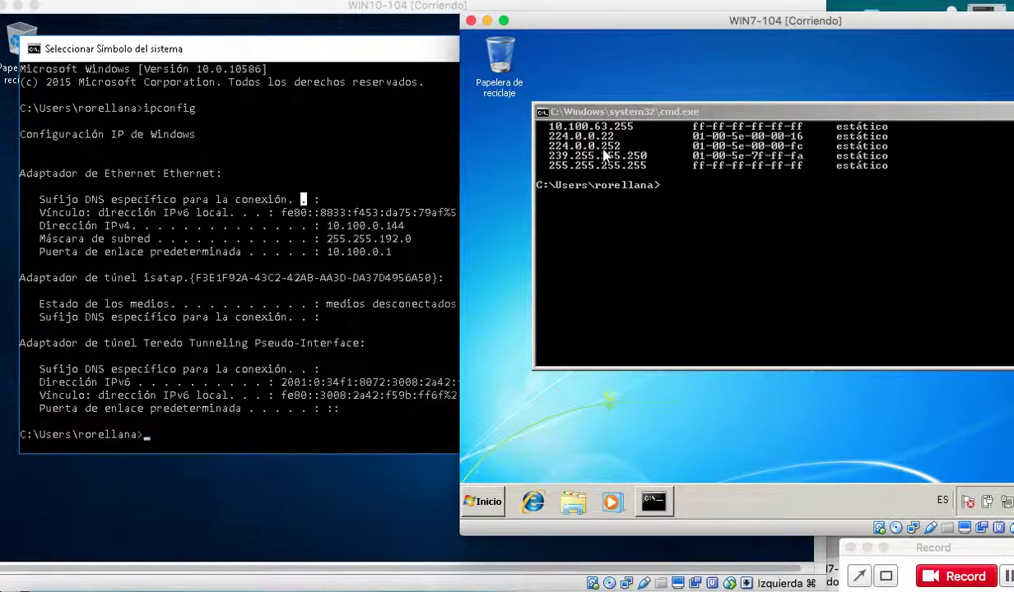
drag(670, 18, 625, 18)
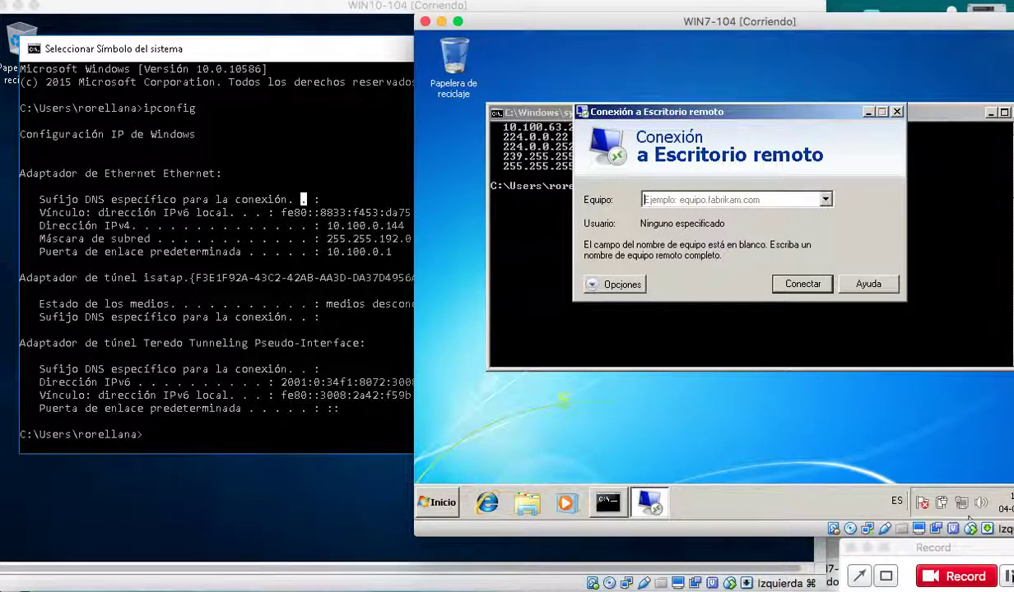
Enter 10.100.0.144 as the remote computer and start the connection.
click(775, 200)
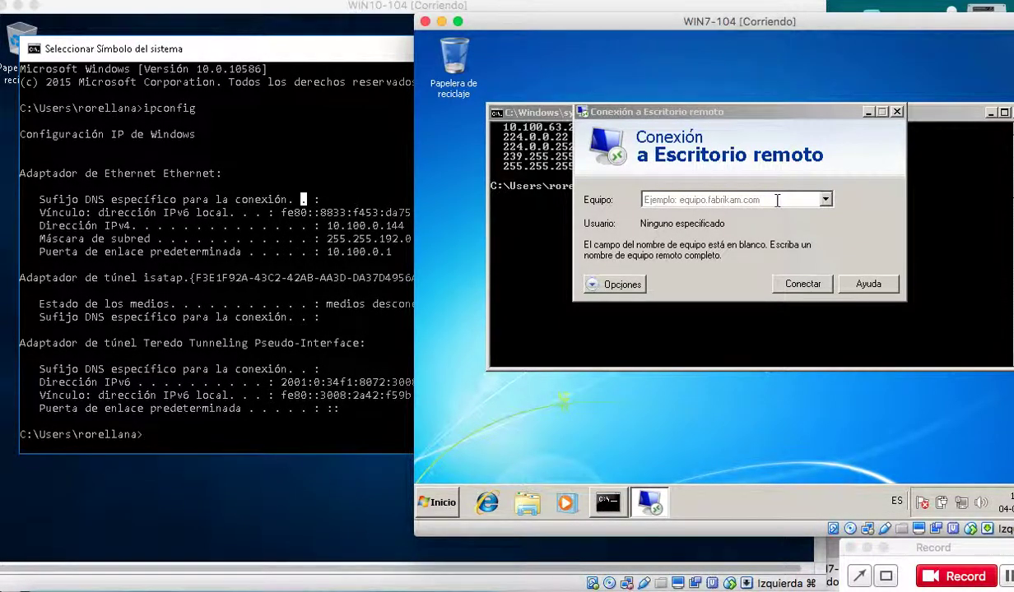
click(777, 200)
text(102)
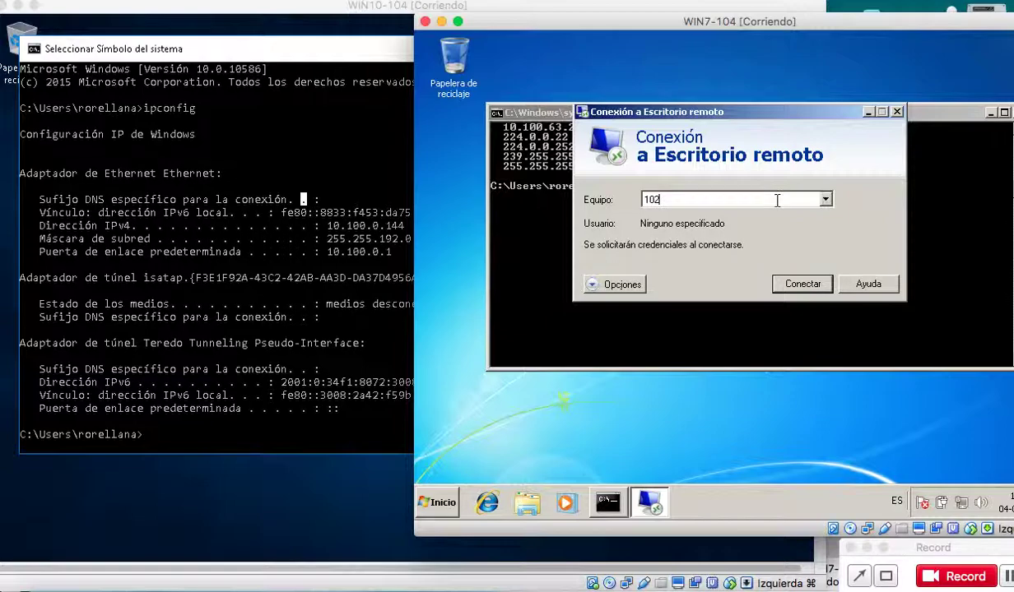
key(BackSpace)
text(.100.0.144)
click(798, 285)
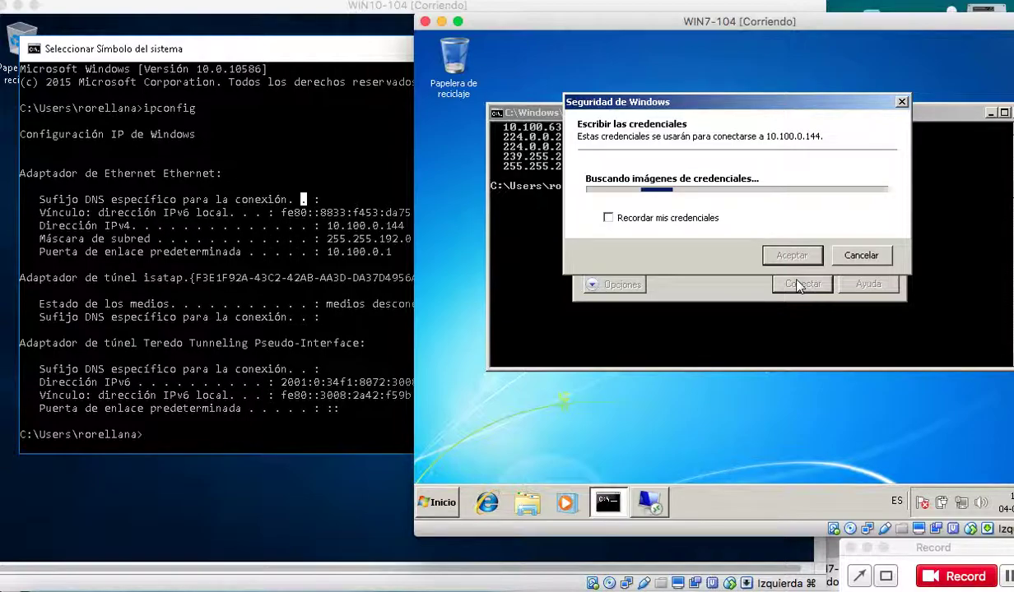
Enter the remote account's username and password, then accept the certificate warning.
click(709, 176)
text(ite)
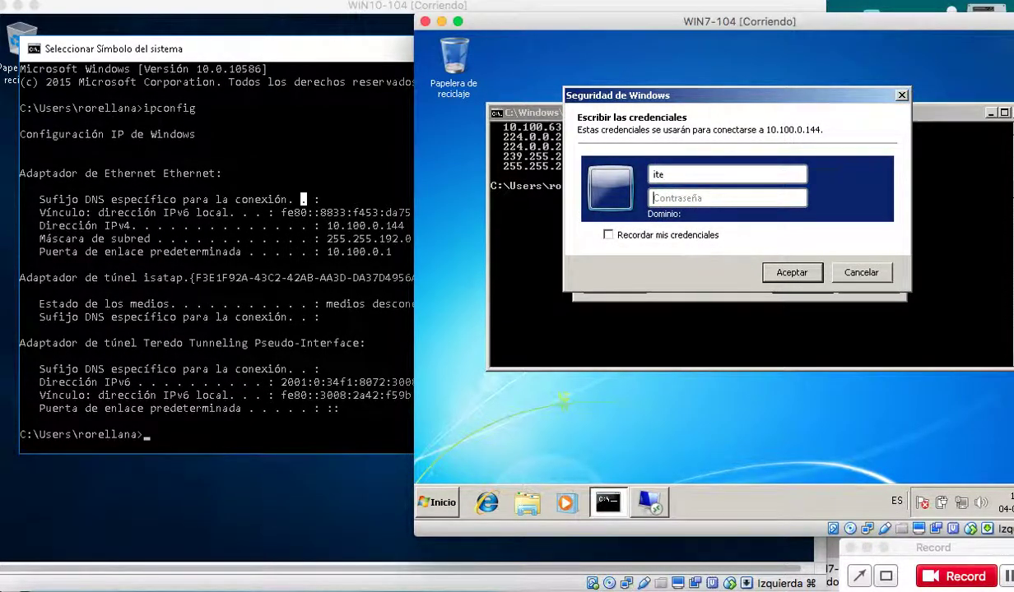
key(Tab)
text(ite)
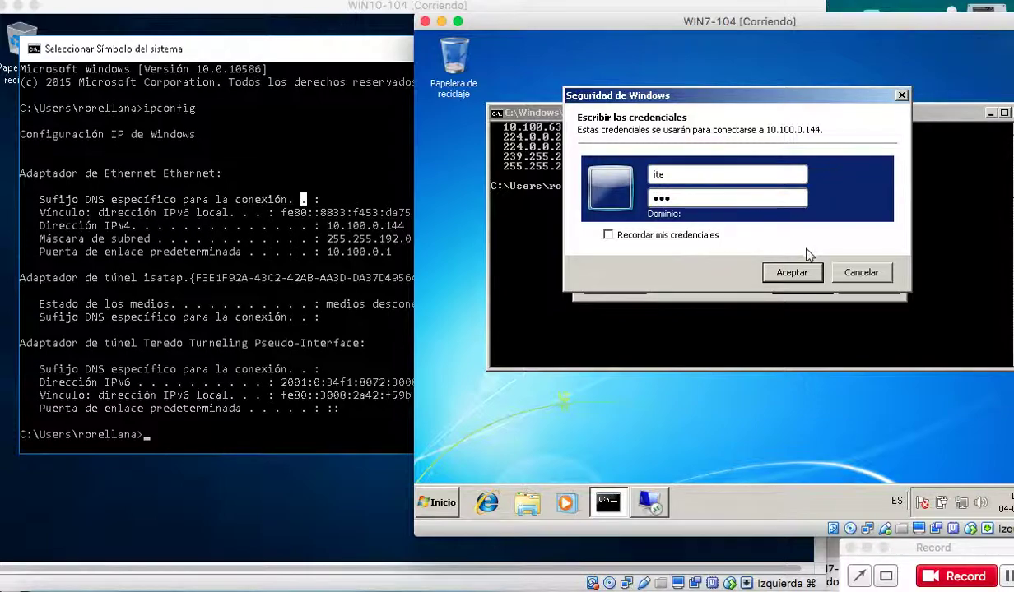
click(799, 273)
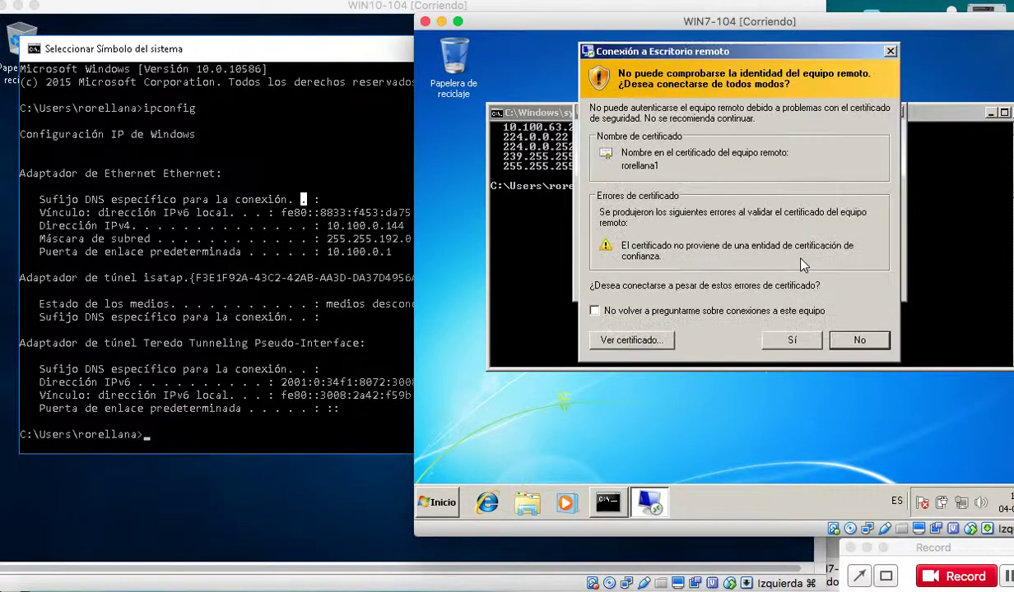
click(792, 342)
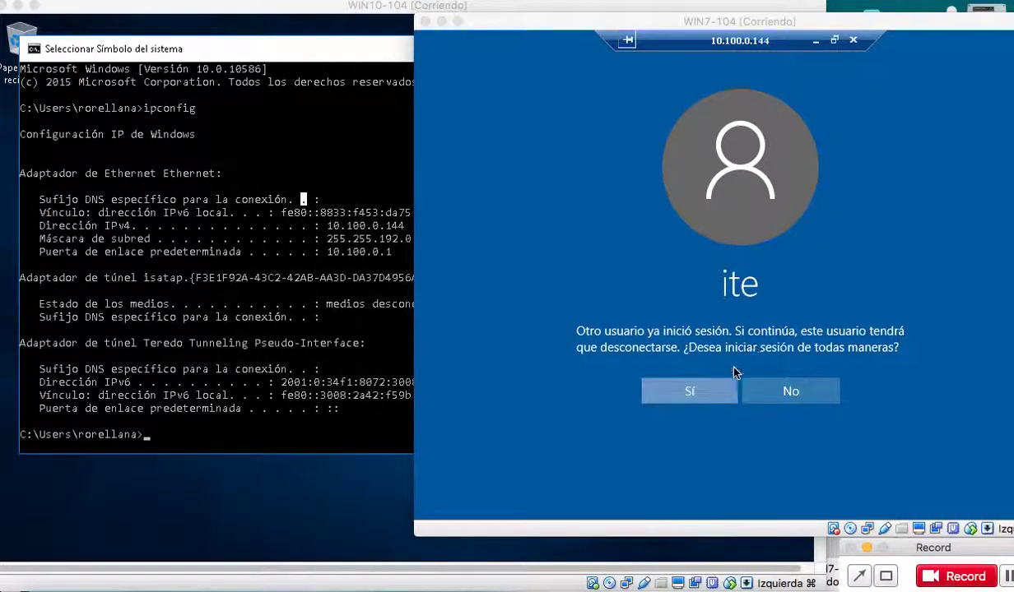
Sign in despite the logged-on user and approve the incoming connection on the Windows 10 VM.
click(714, 388)
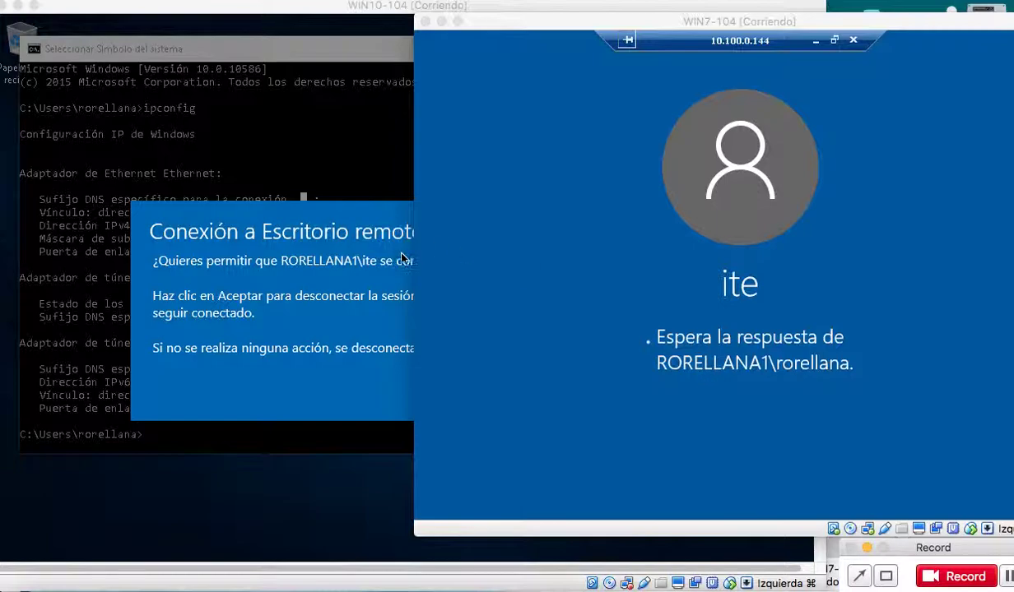
click(402, 256)
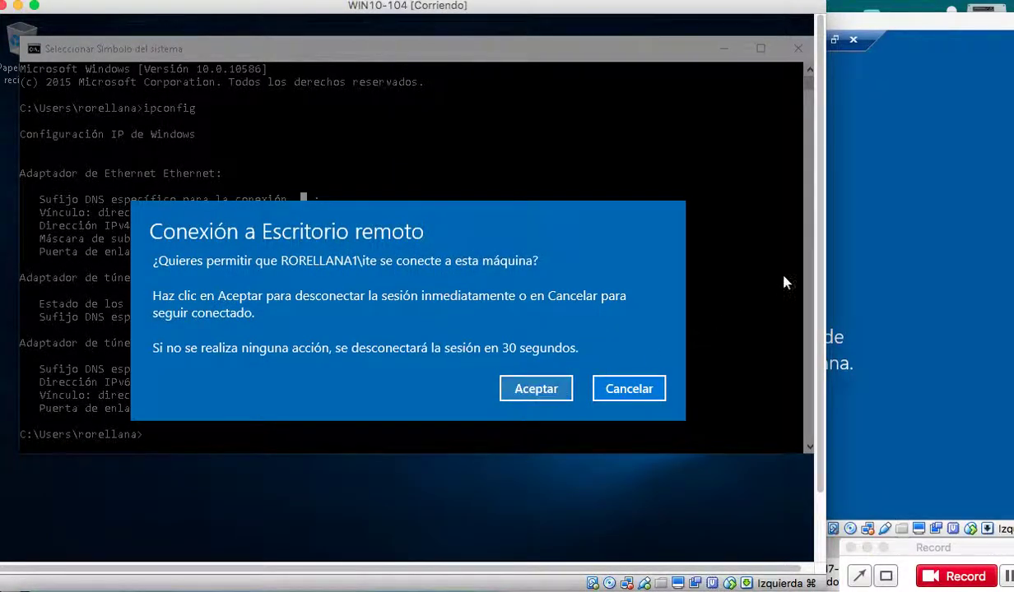
click(555, 389)
click(848, 309)
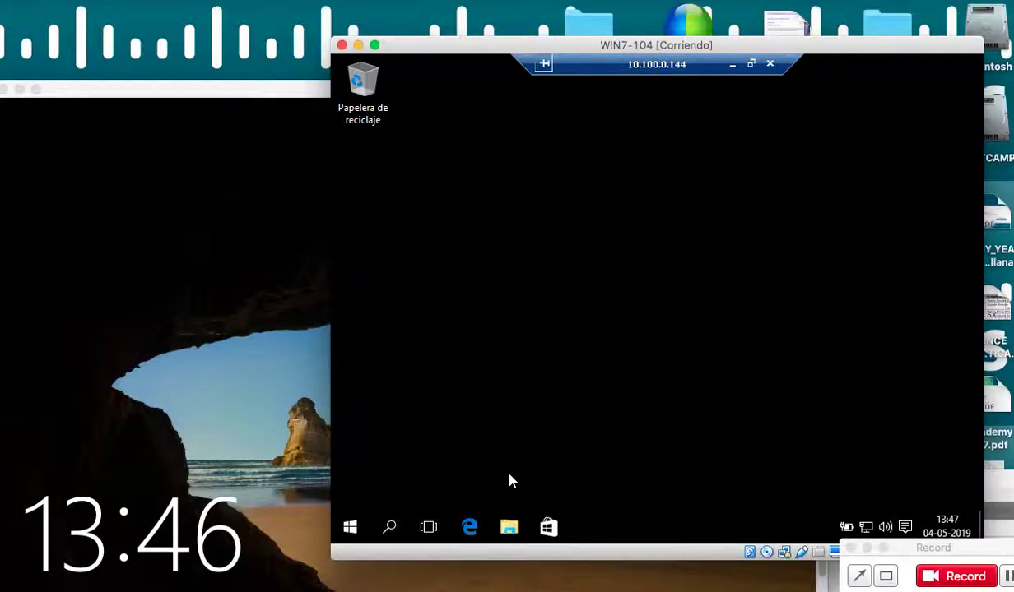
Create a new folder named 'ejemplo iTE' on the remote desktop, then start disconnecting.
right_click(593, 256)
click(485, 195)
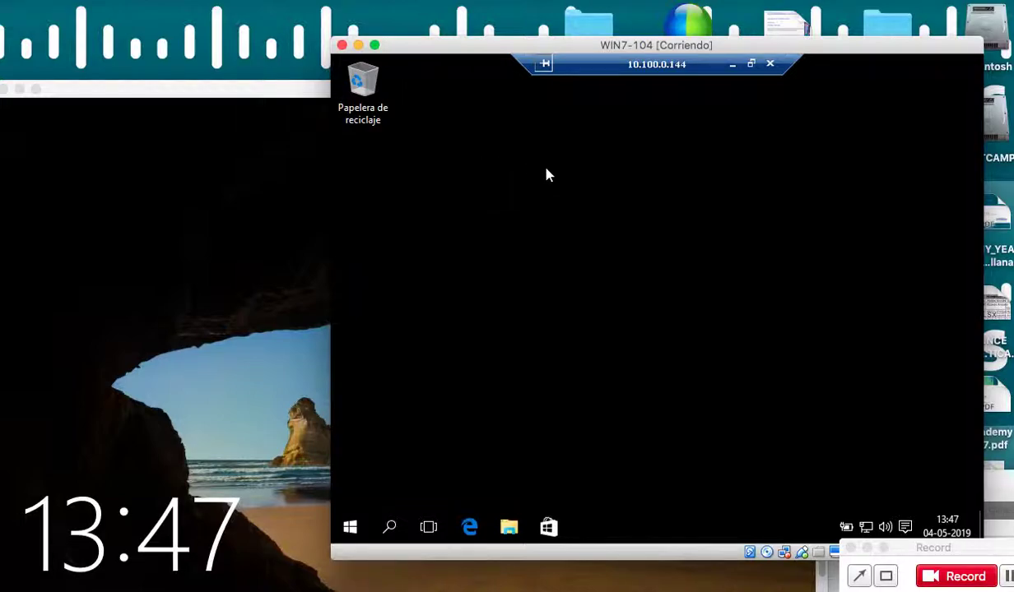
right_click(585, 185)
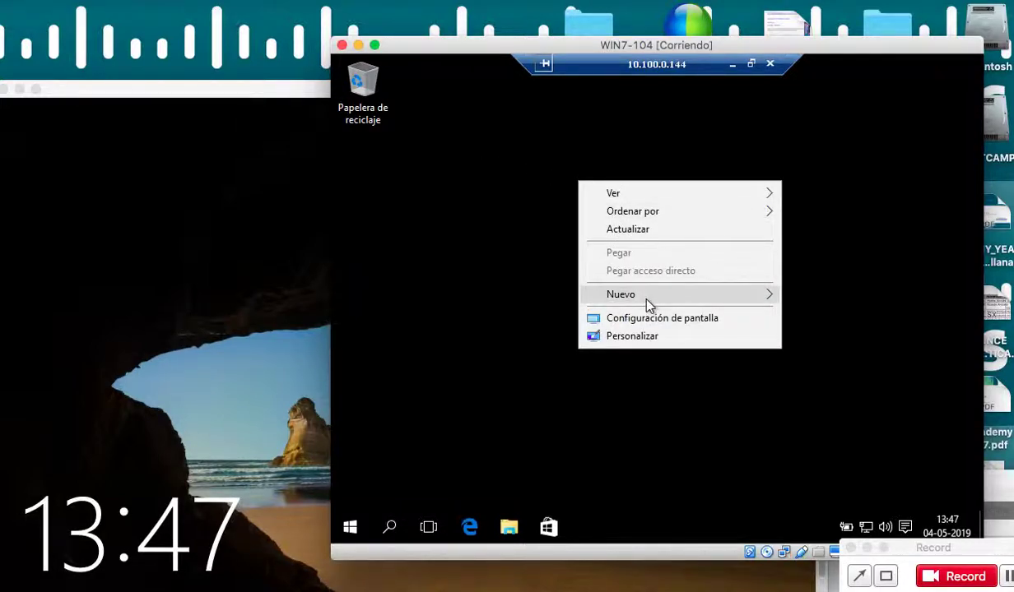
mouse_move(715, 302)
click(534, 300)
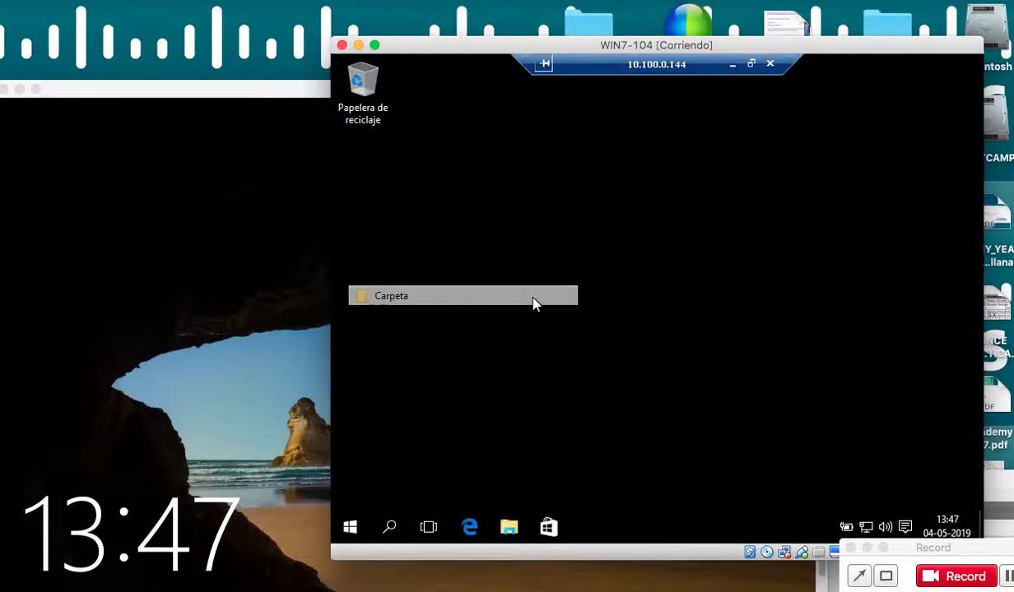
text(ejem)
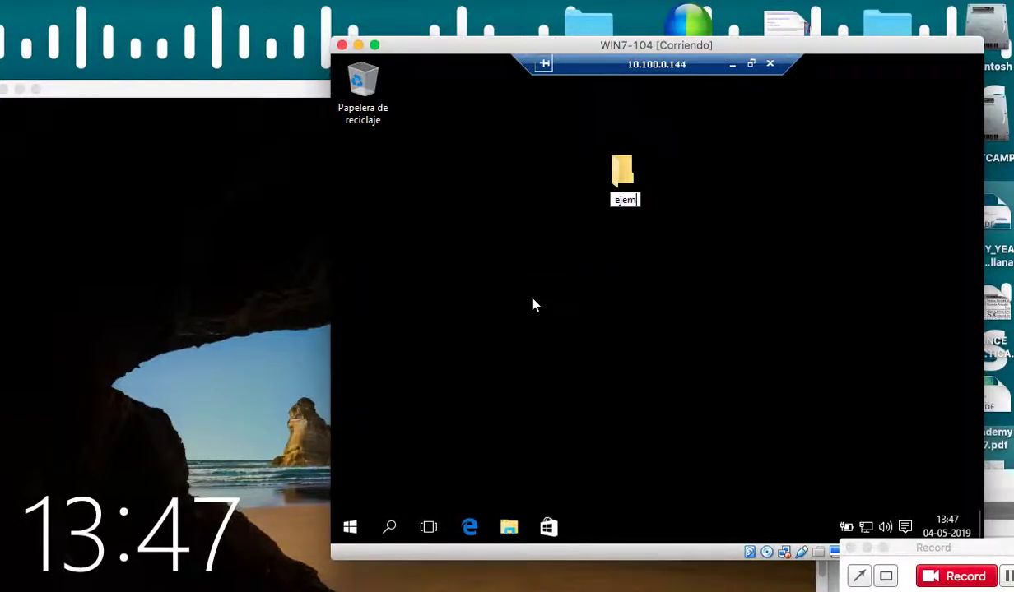
text(plo iTE)
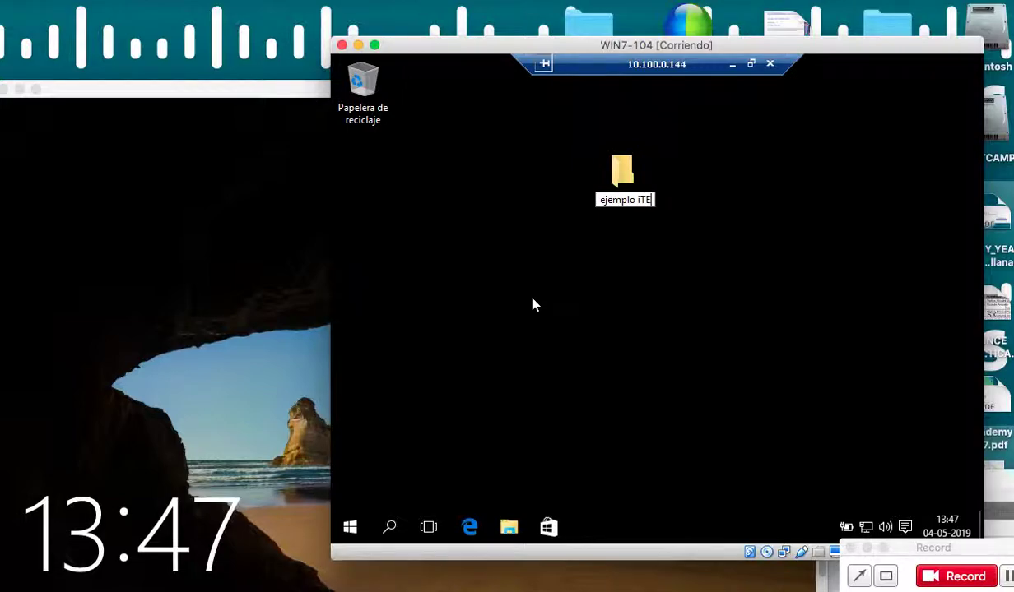
key(Return)
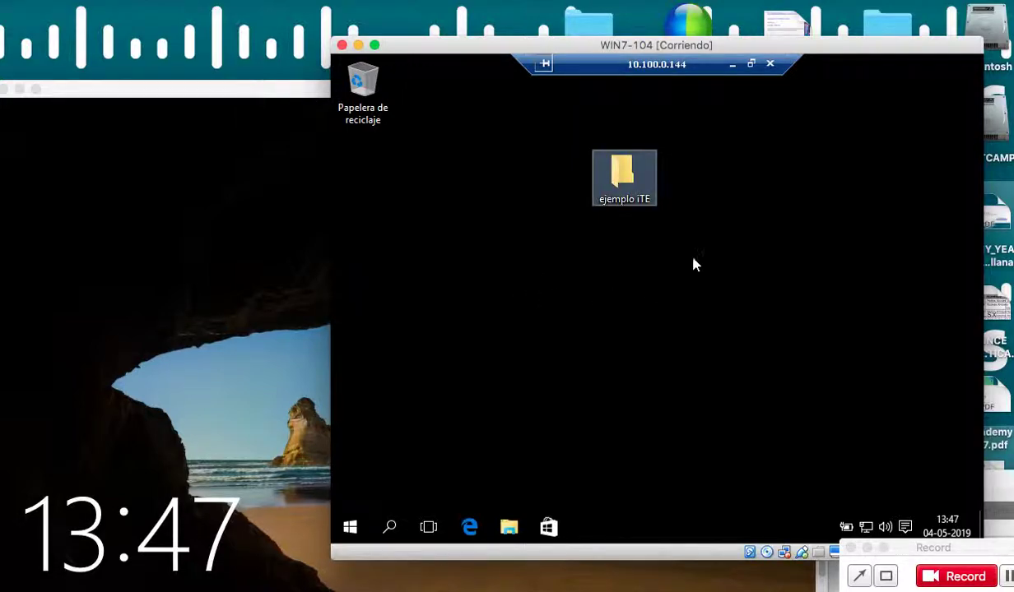
click(622, 206)
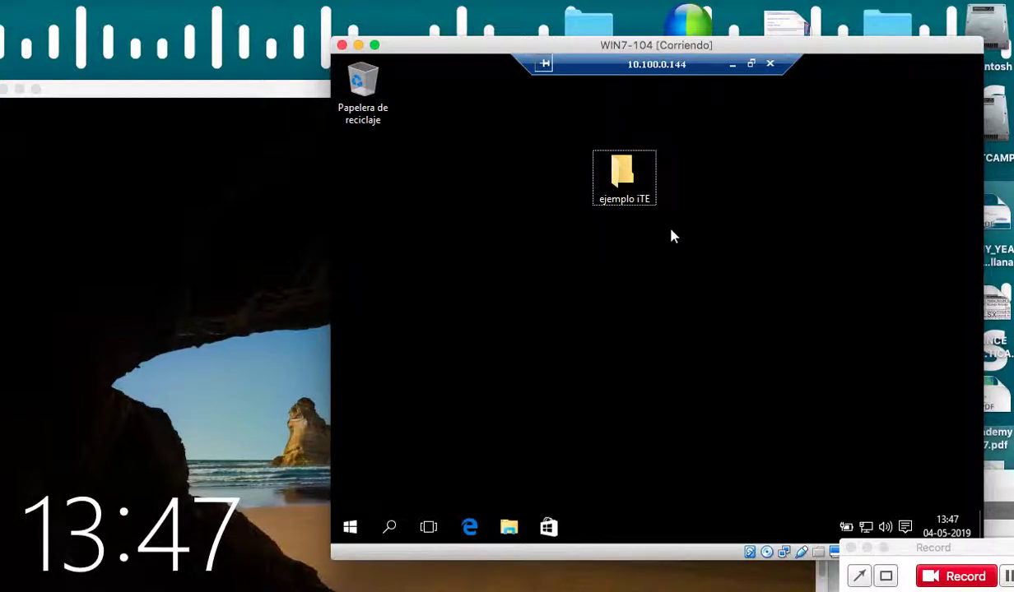
click(770, 63)
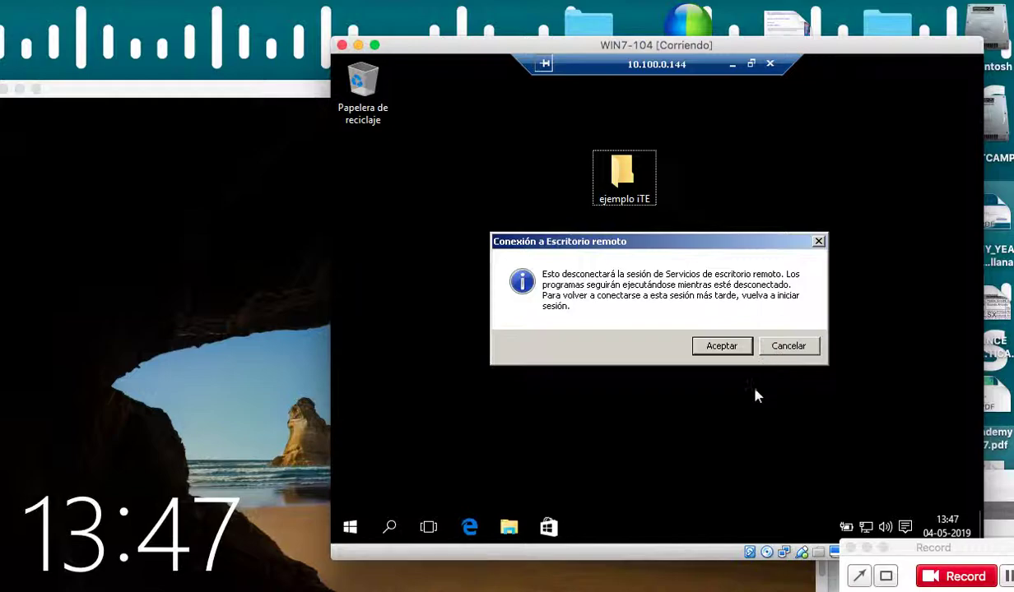
Confirm the disconnect and sign back in locally on the Windows 10 VM with its password.
click(731, 348)
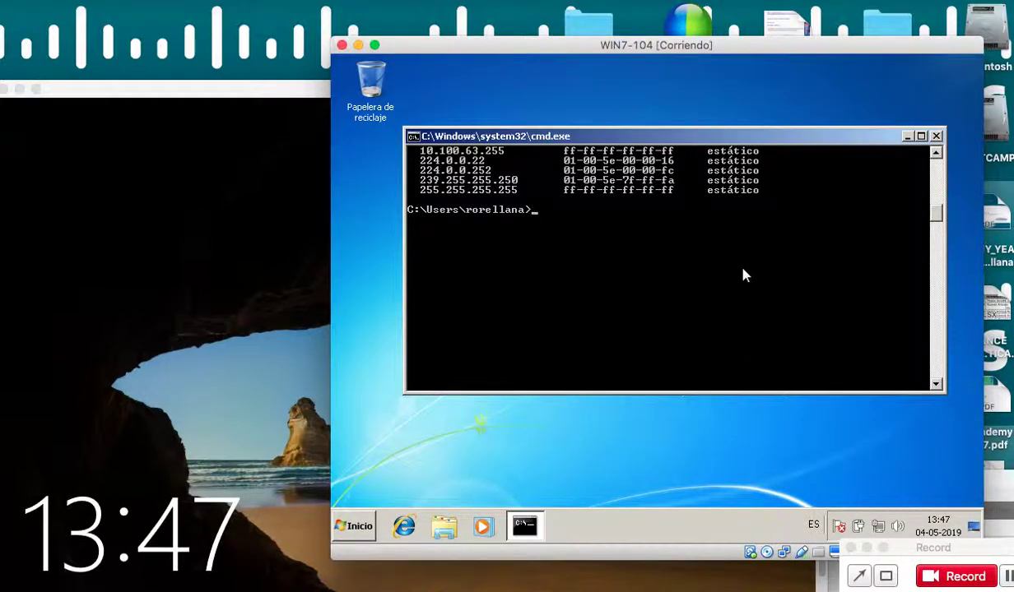
drag(236, 88, 345, 54)
click(399, 219)
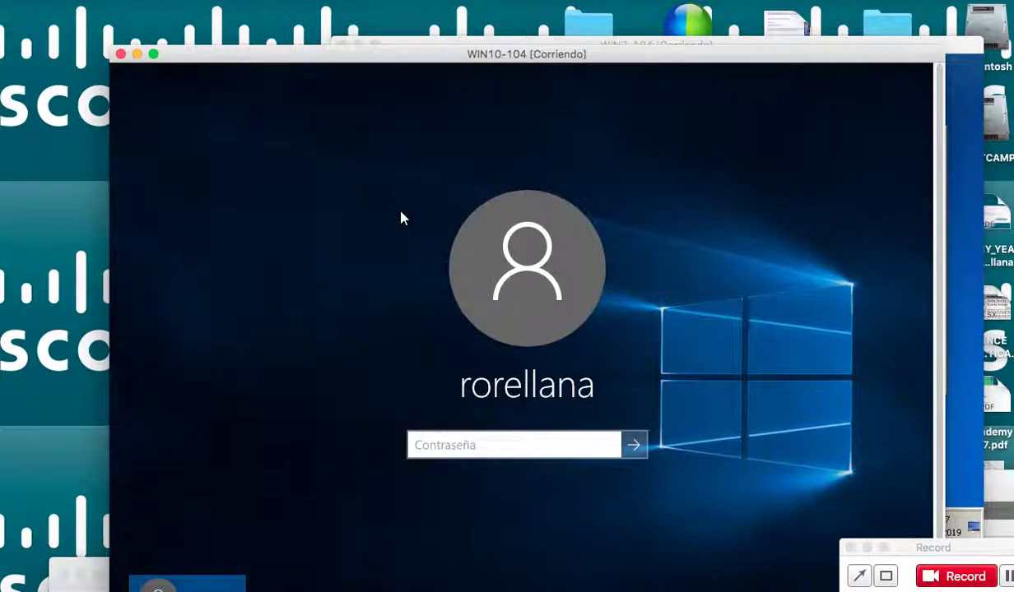
text(••••••••)
key(Return)
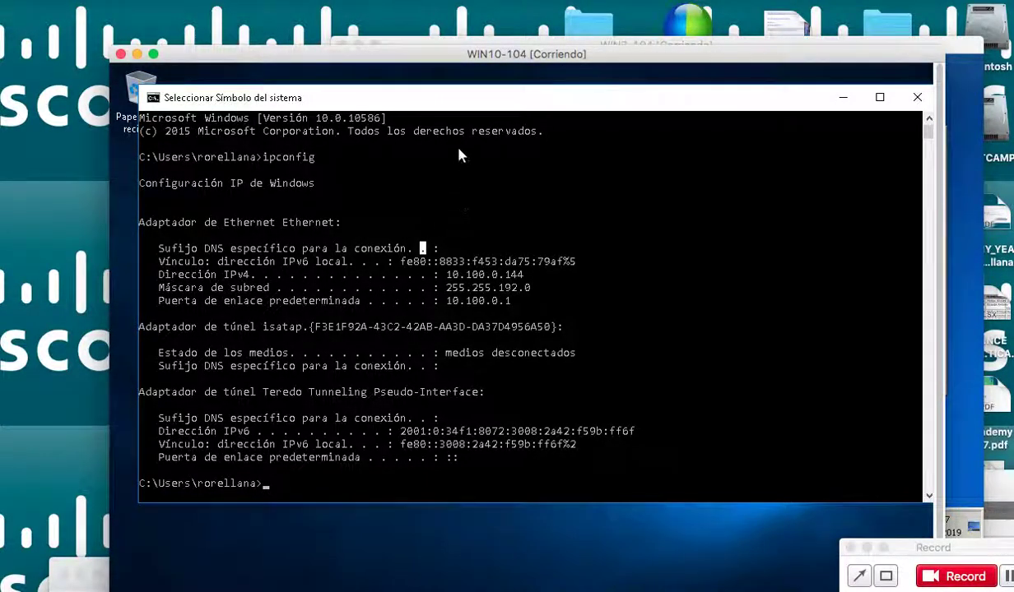
drag(469, 63, 506, 22)
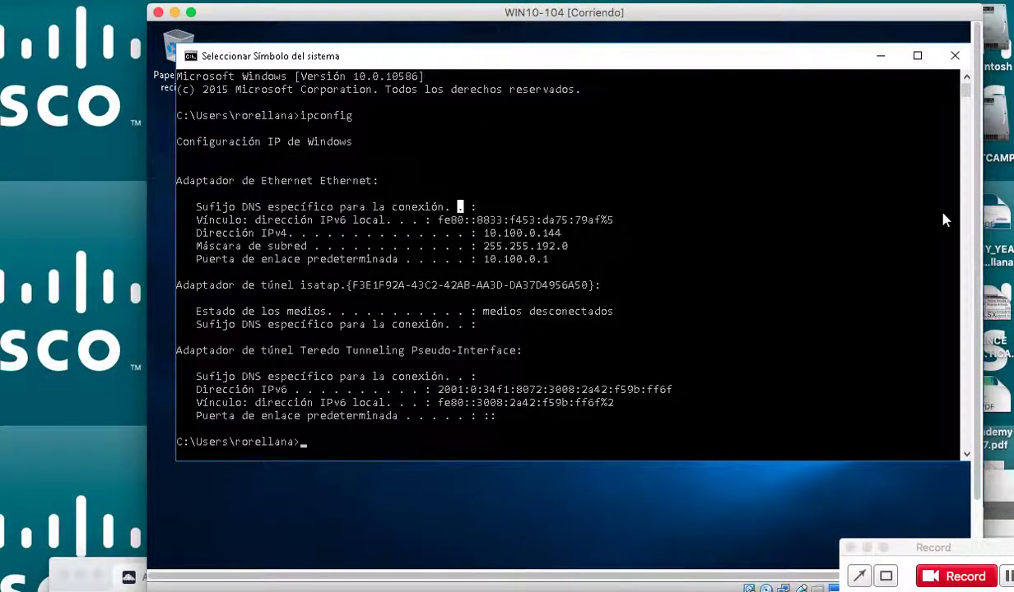
scroll(974, 215, down, 3)
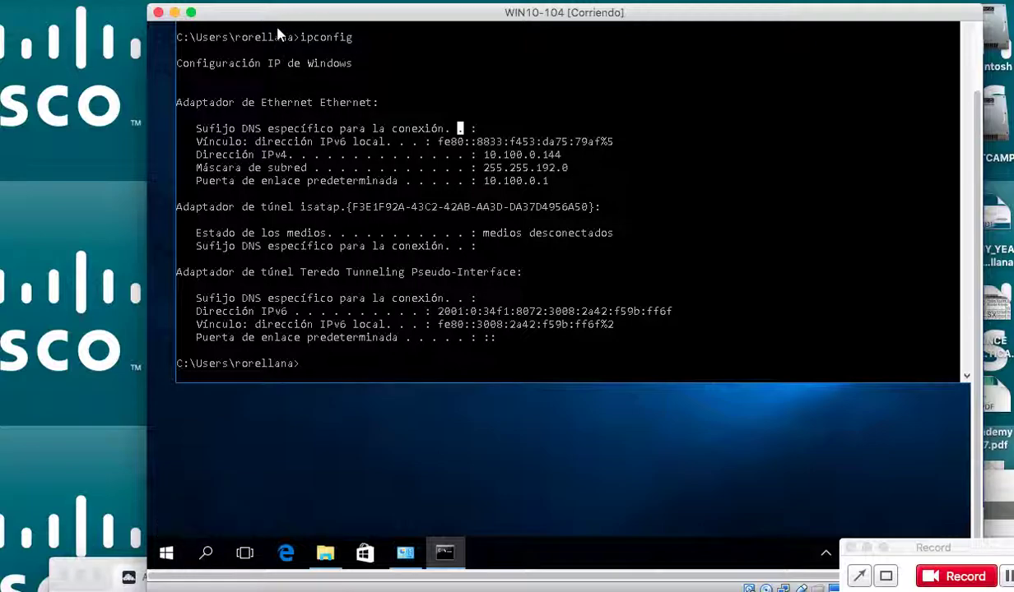
scroll(943, 197, up, 3)
click(917, 102)
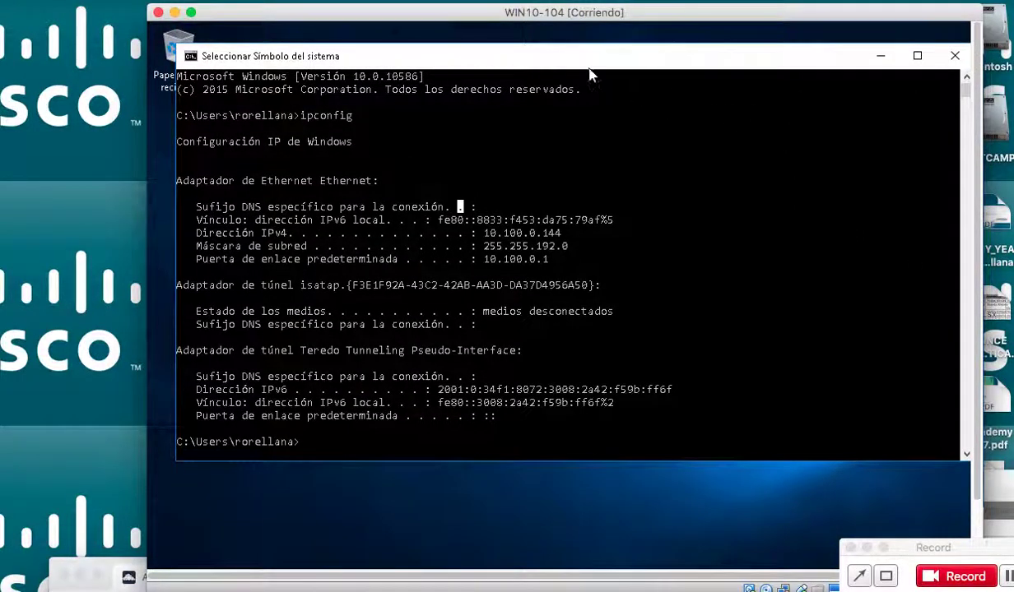
Browse from Este equipo into Disco local (C:) > Usuarios.
double_click(191, 52)
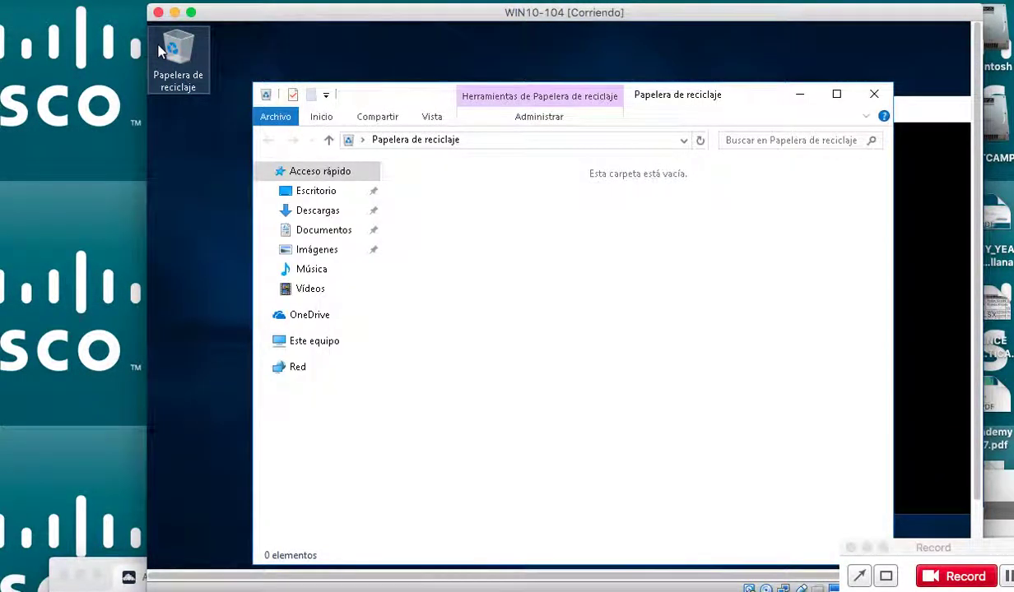
click(337, 344)
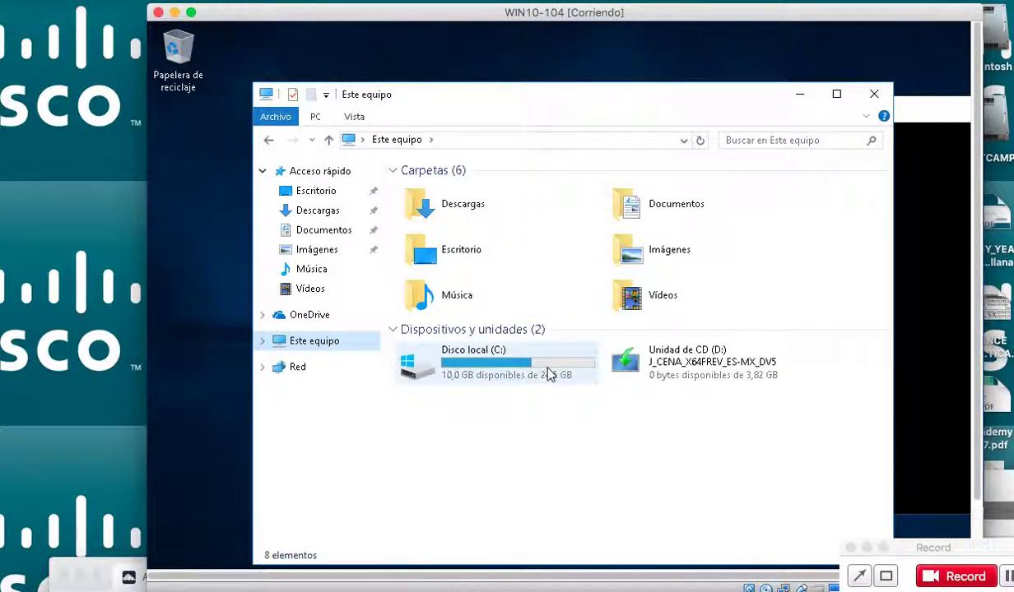
double_click(484, 374)
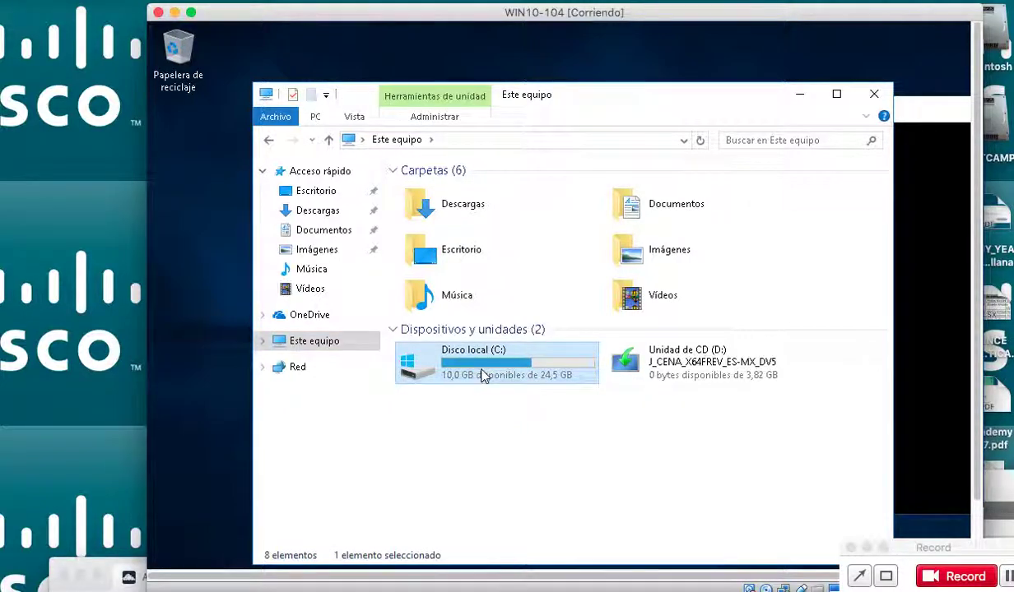
double_click(437, 258)
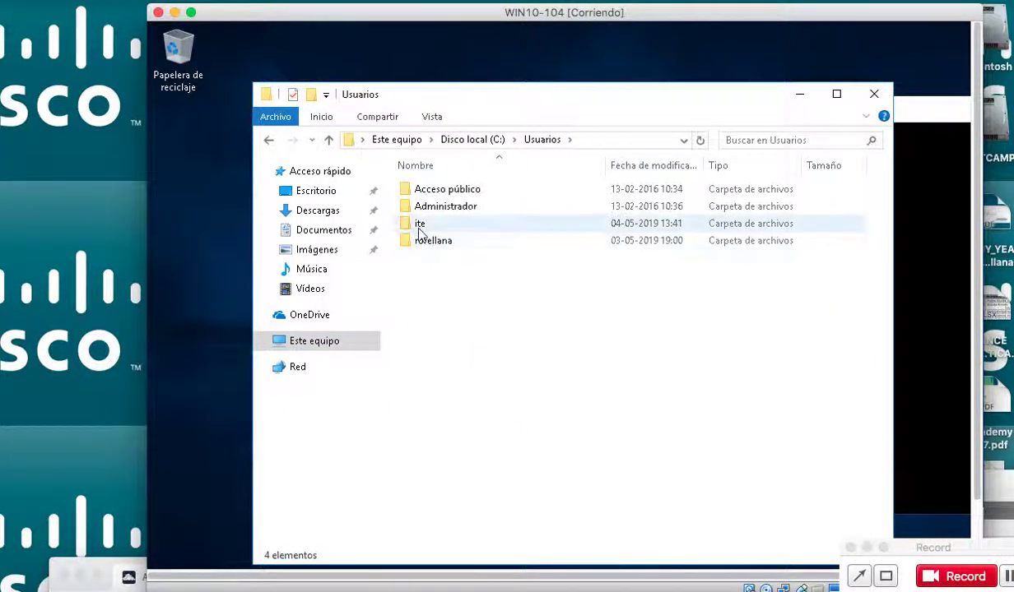
Open the ite profile folder, granting permanent access, and confirm ejemplo iTE is in Escritorio.
click(420, 223)
double_click(420, 223)
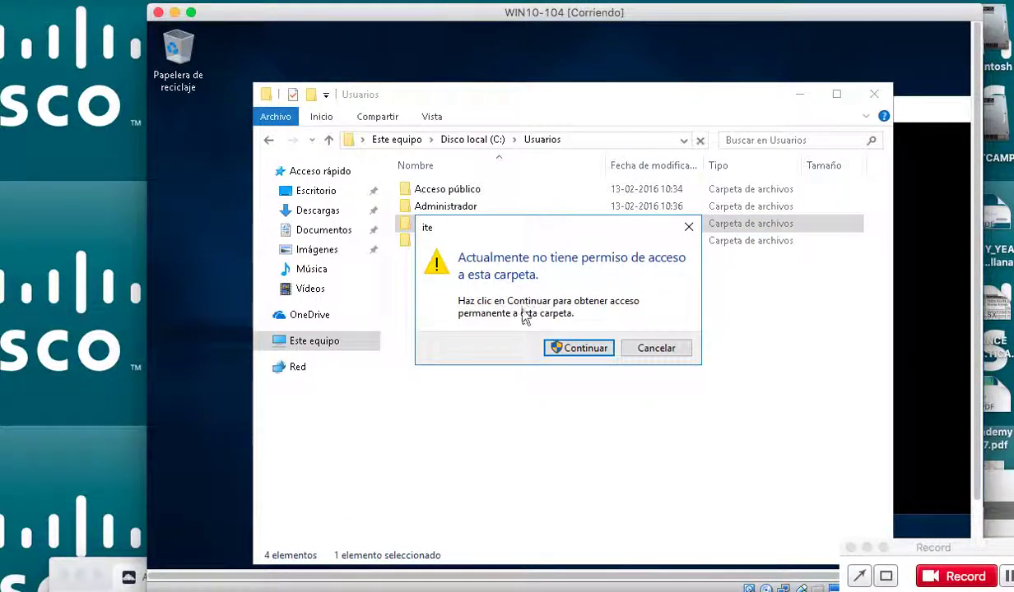
click(566, 348)
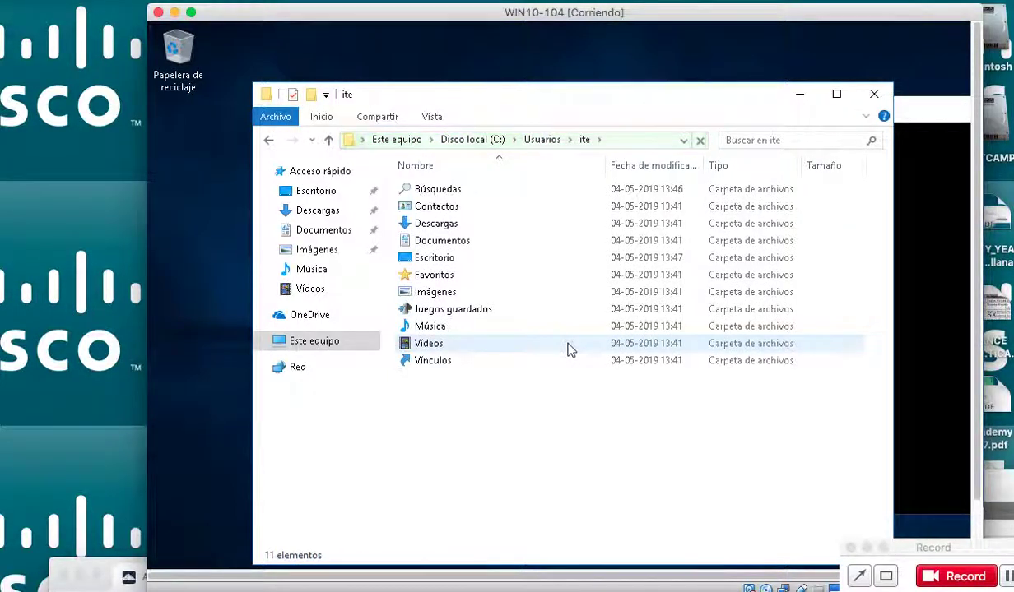
double_click(445, 259)
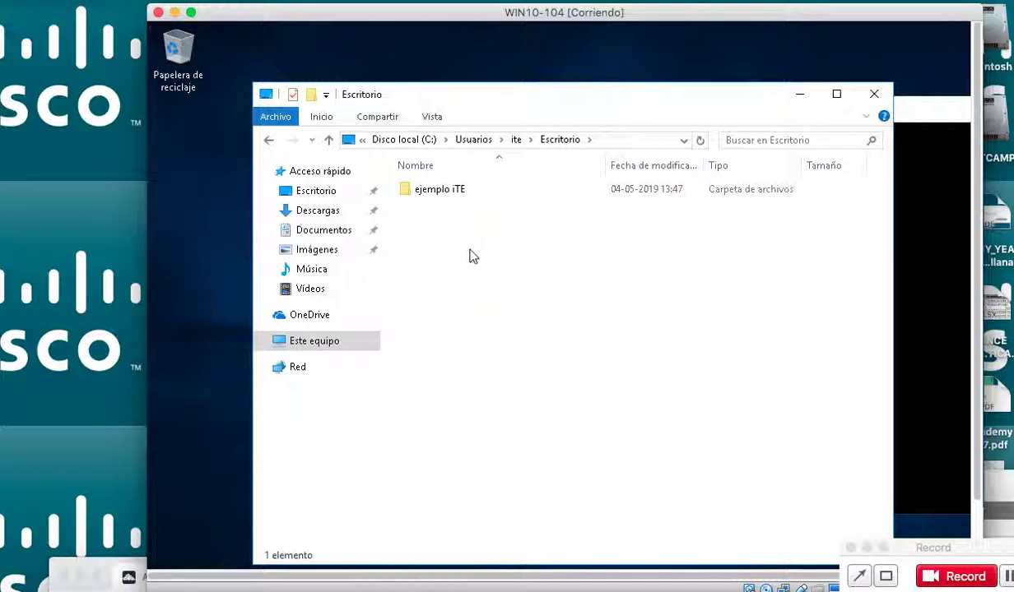
click(270, 140)
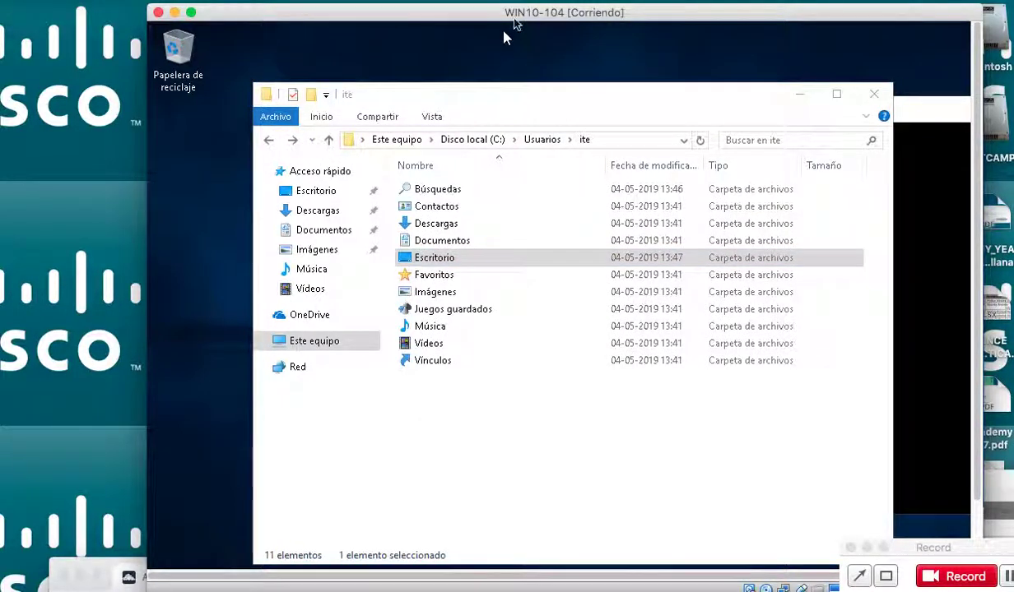